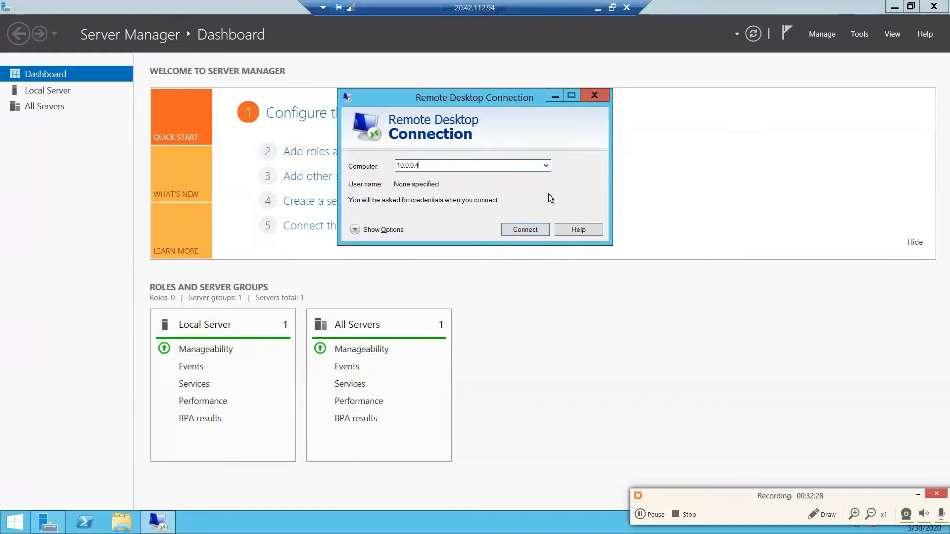
- Connect to the remote computer 10.0.0.4, signing in with the account's user name and password
click(536, 231)
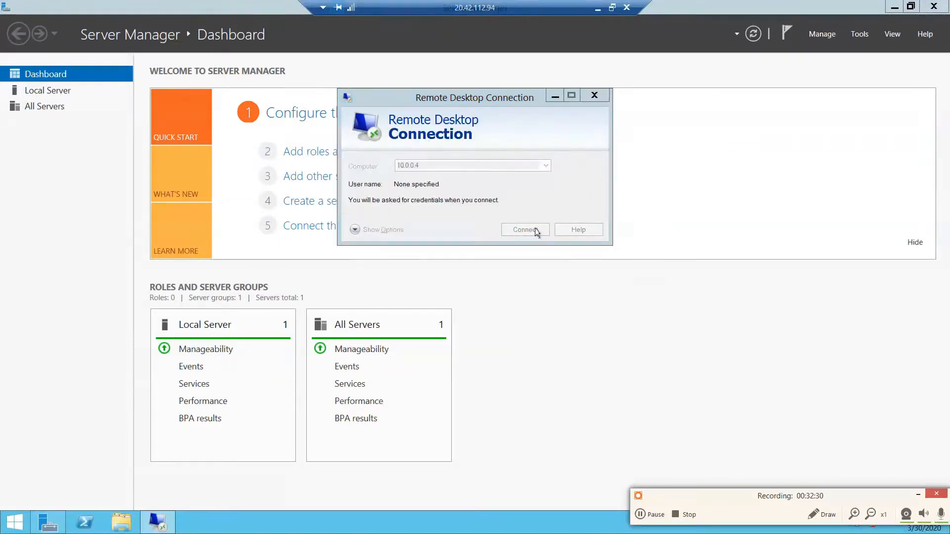
click(502, 123)
text(grac)
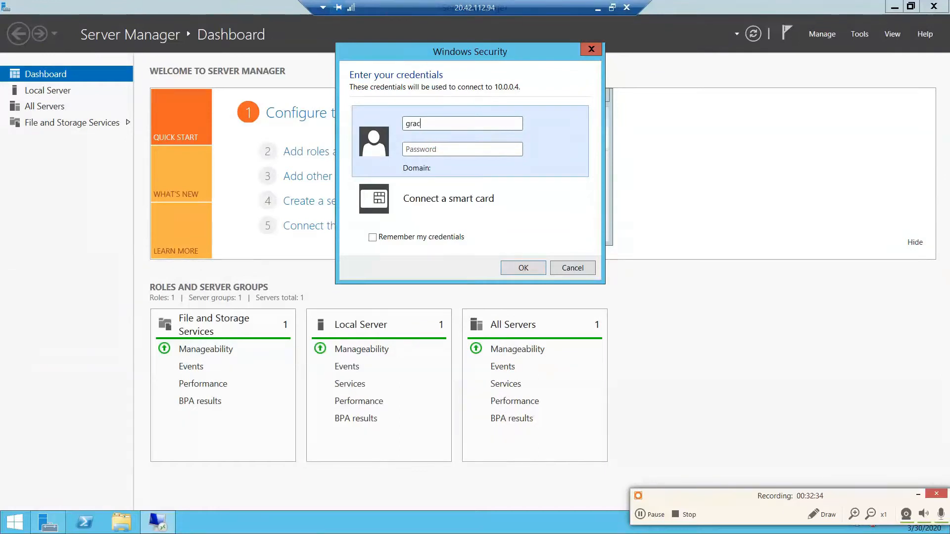
text(y188031)
key(Tab)
text(•••••••••••••)
click(537, 270)
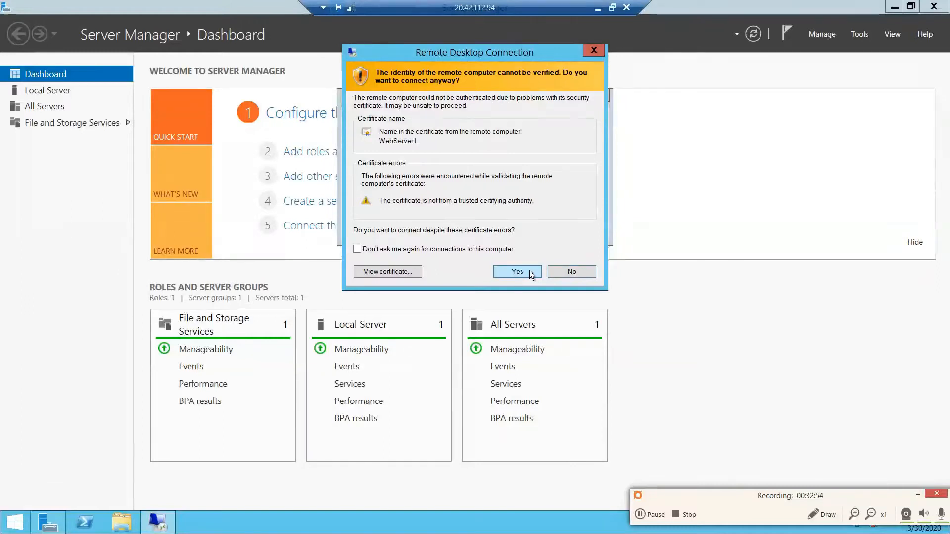
- Accept the untrusted certificate for WebServer1 and allow device discovery on its network
click(530, 275)
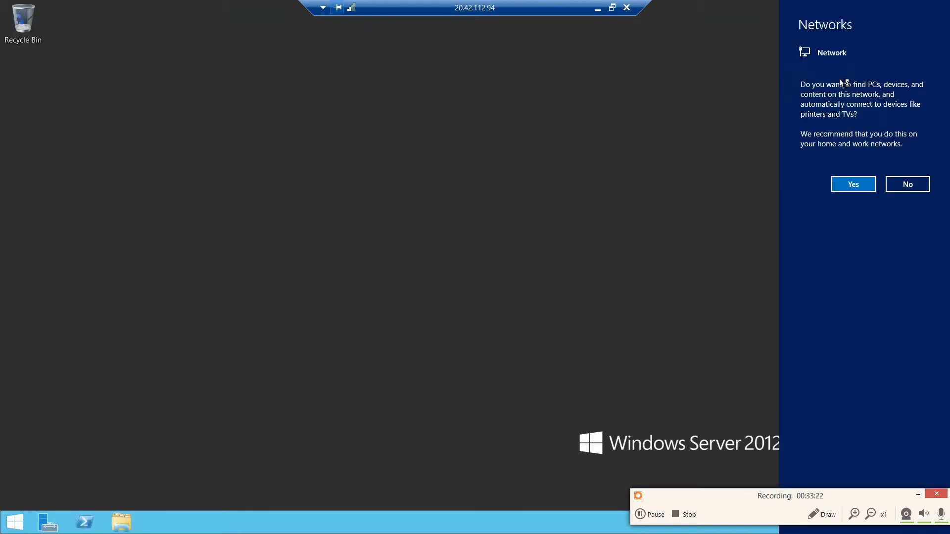
click(853, 184)
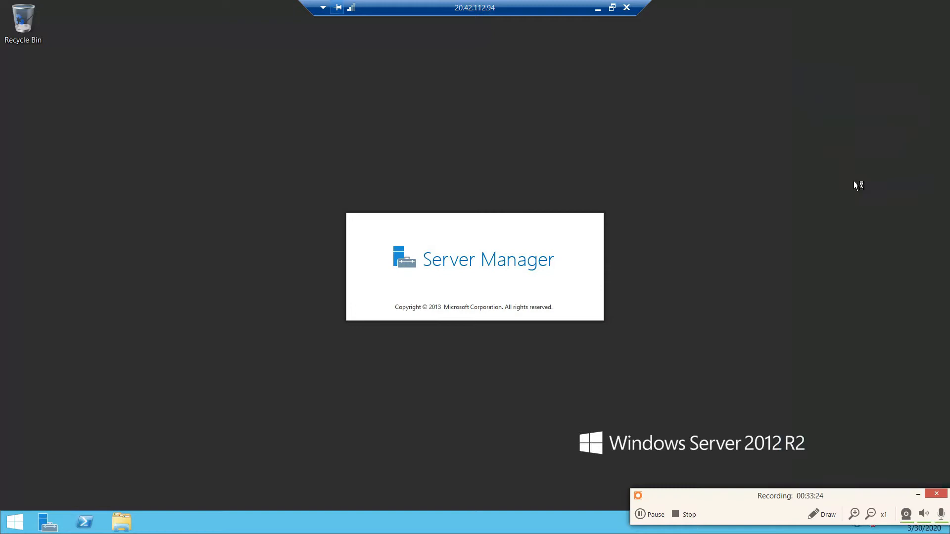
- Move the 20.42.112.94 connection bar aside and show the 10.0.0.4 session in a widened, repositioned window
drag(560, 5, 455, 5)
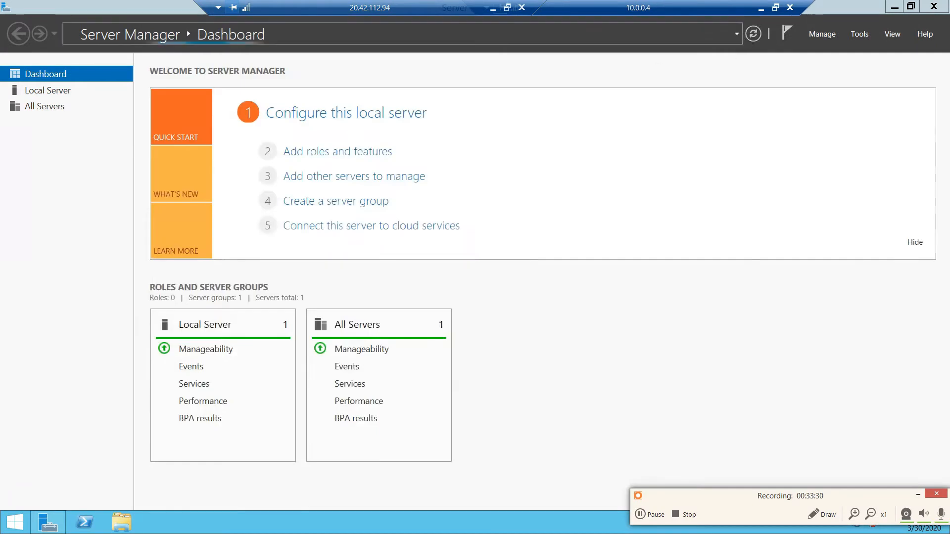
click(776, 8)
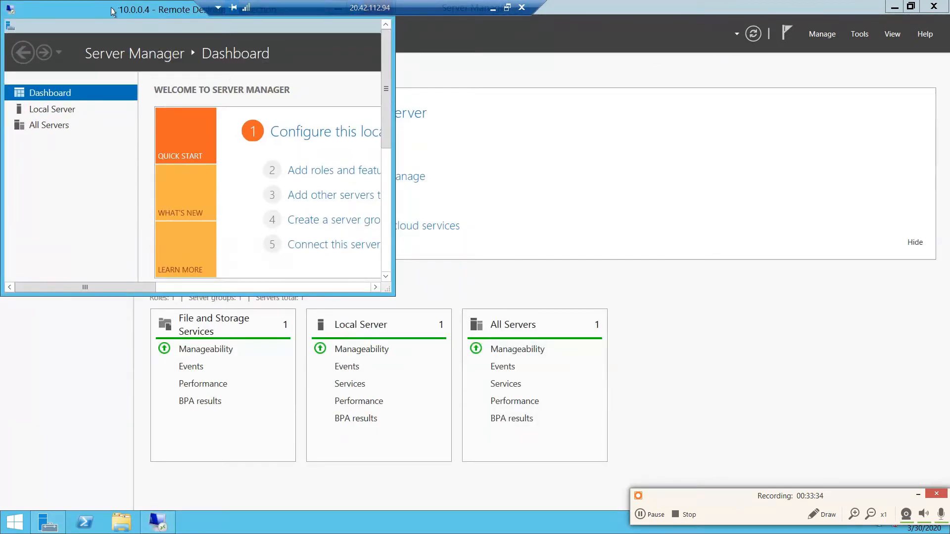
drag(114, 11, 283, 104)
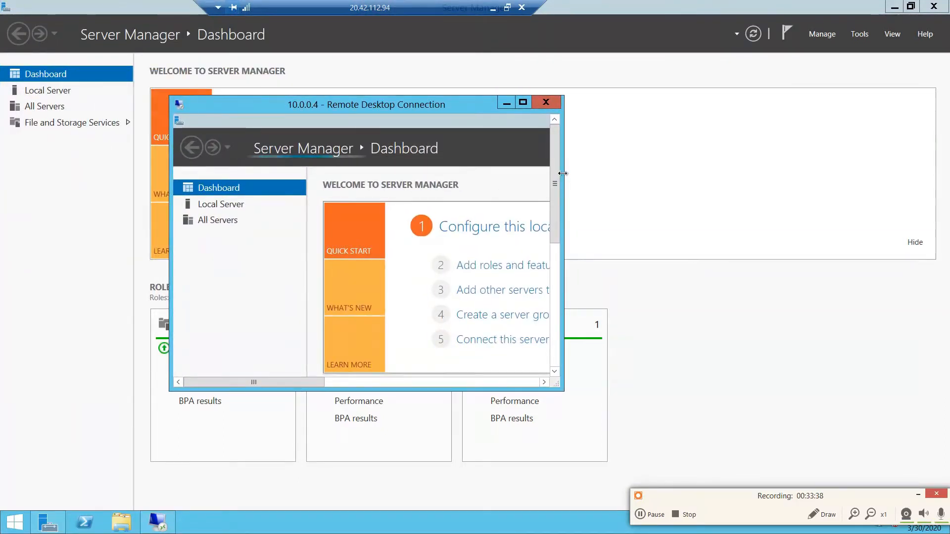
drag(563, 173, 858, 173)
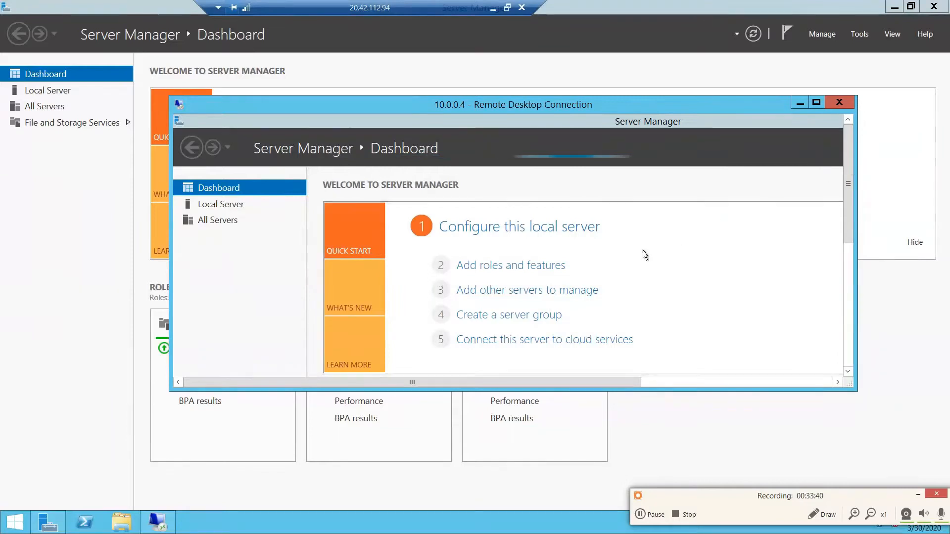
- Start adding roles and features in the full-screen 10.0.0.4 session, choosing a role-based installation on WebServer1
click(534, 271)
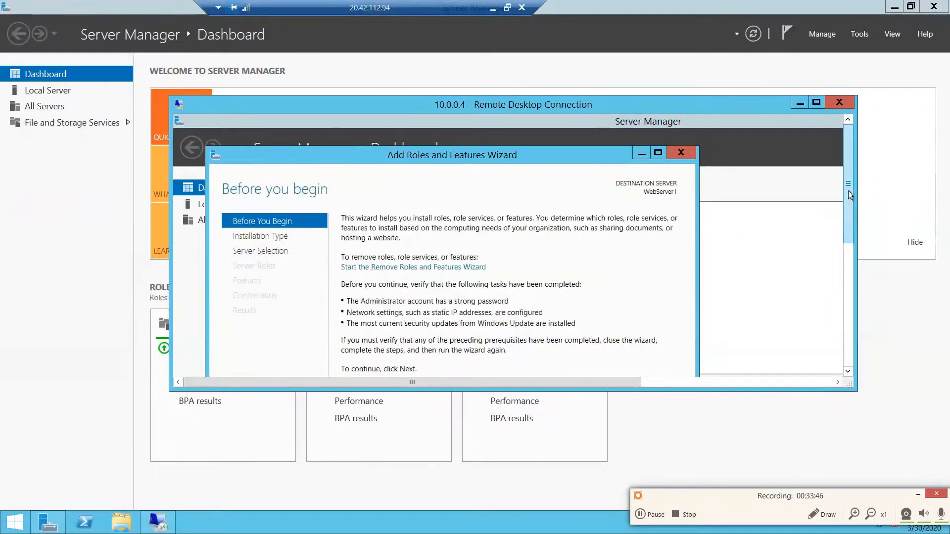
click(817, 102)
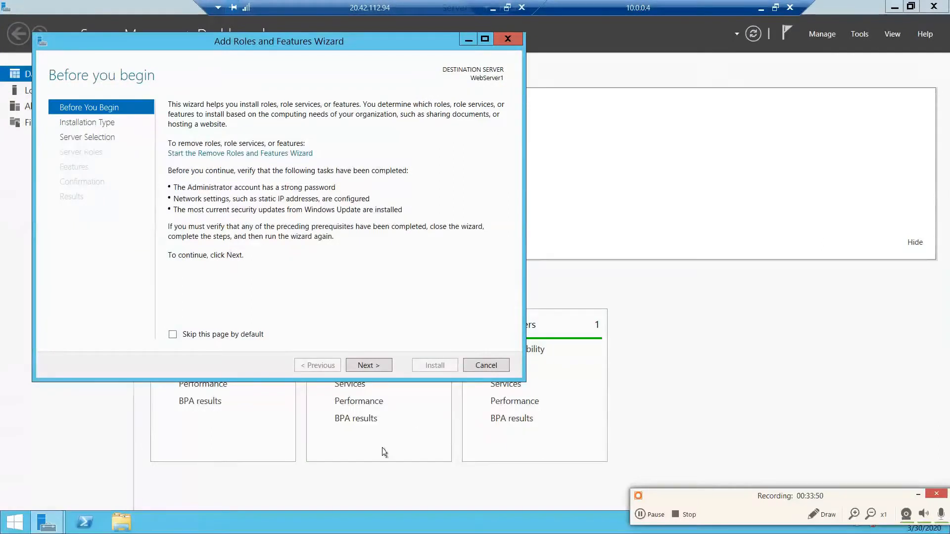
click(368, 365)
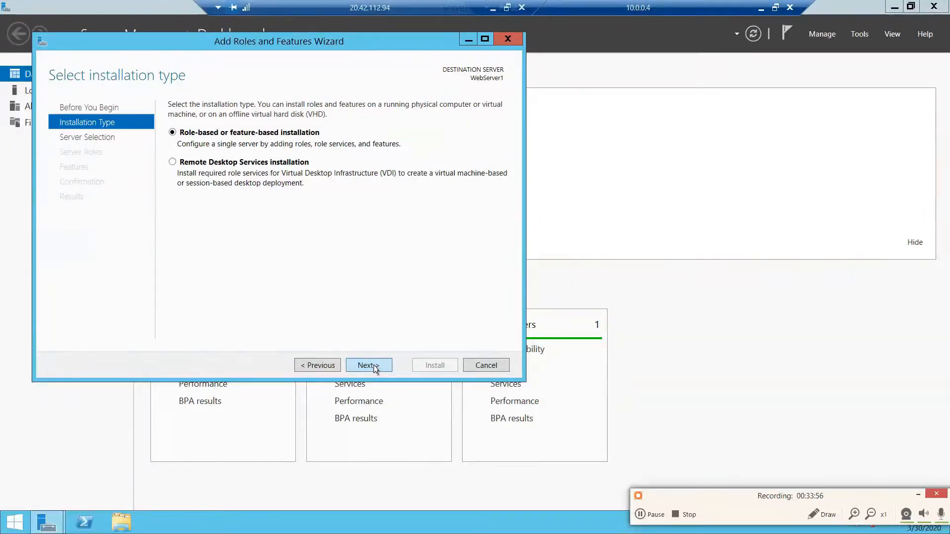
click(369, 365)
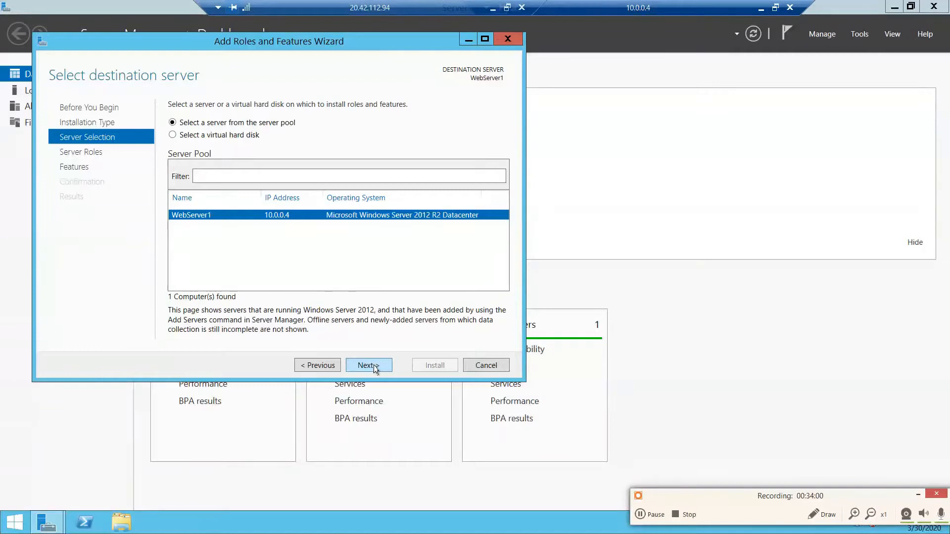
click(369, 365)
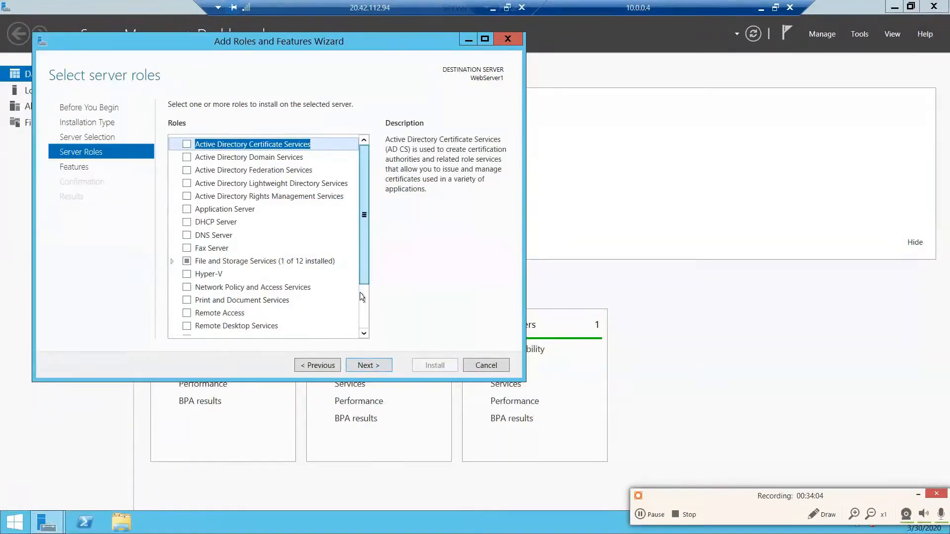
- Select the Web Server (IIS) role together with its required IIS Management Console tools
scroll(362, 283, down, 2)
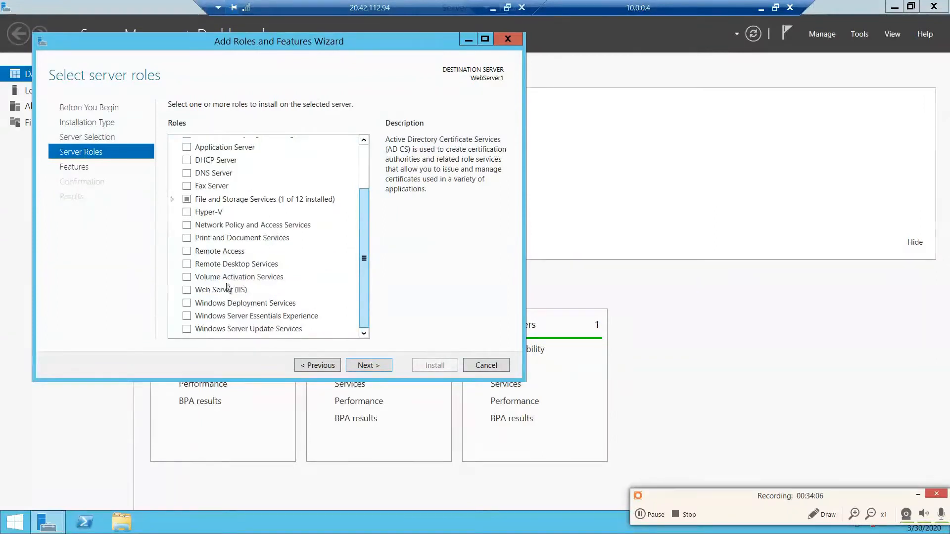
click(187, 291)
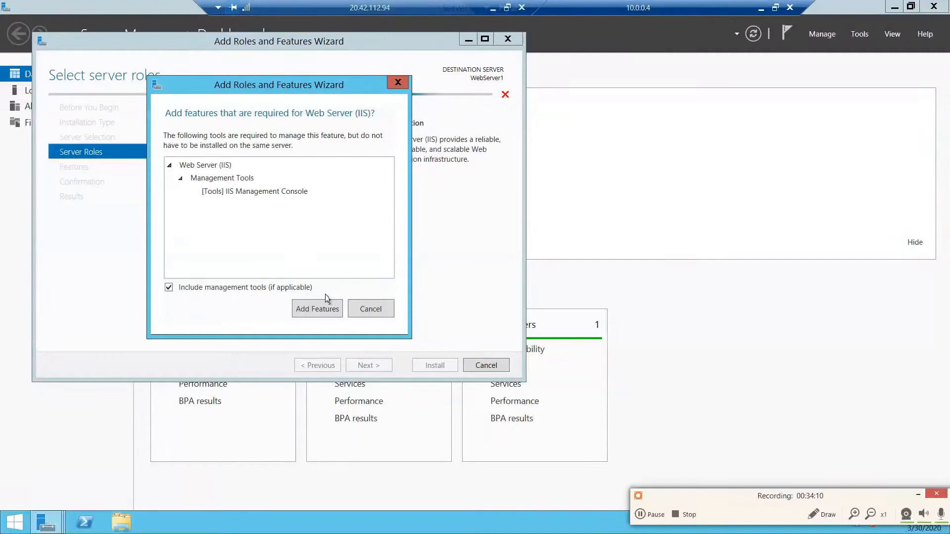
click(327, 312)
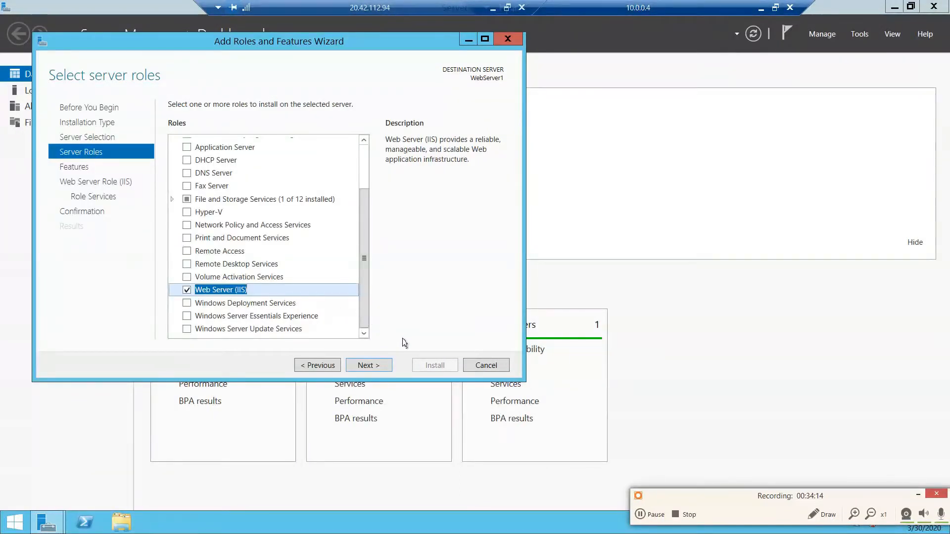
click(369, 366)
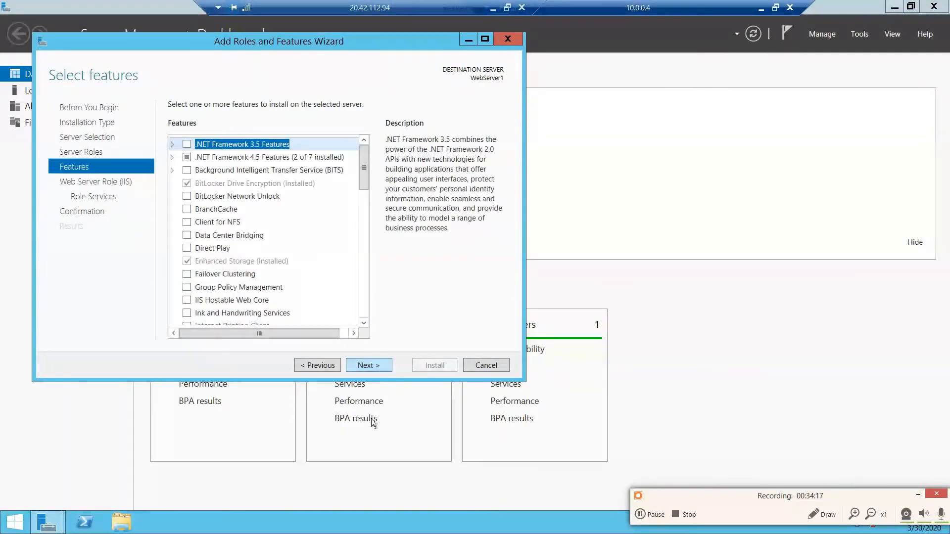
- Keep the default features and IIS role services and start the installation on WebServer1
click(381, 367)
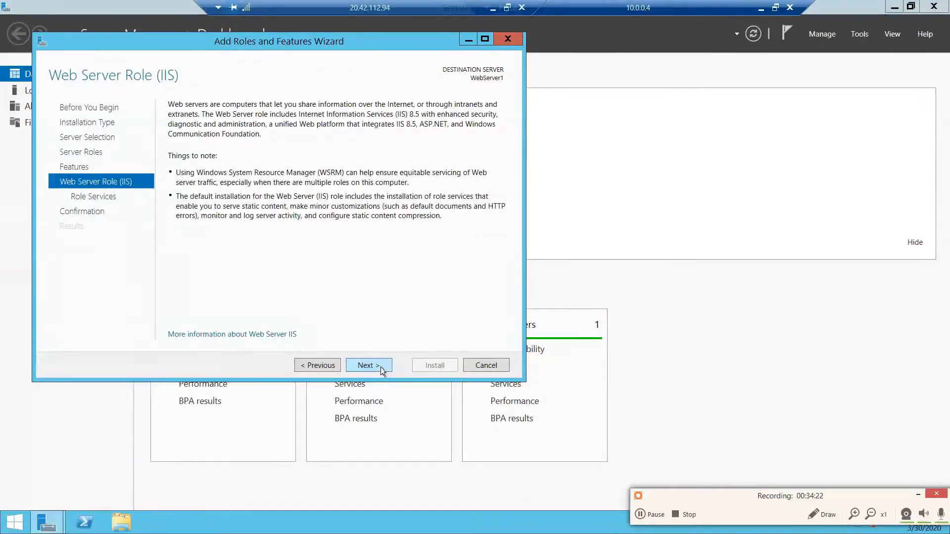
click(382, 369)
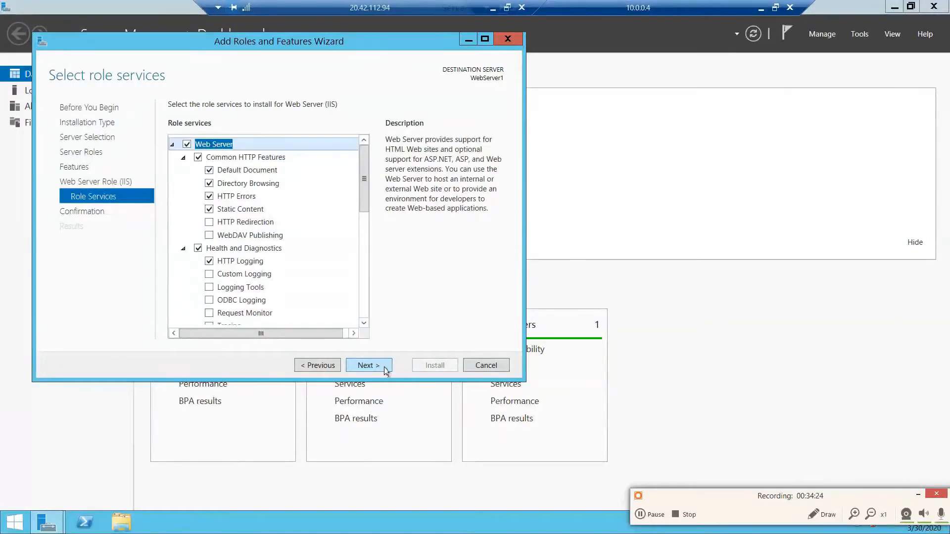
click(388, 369)
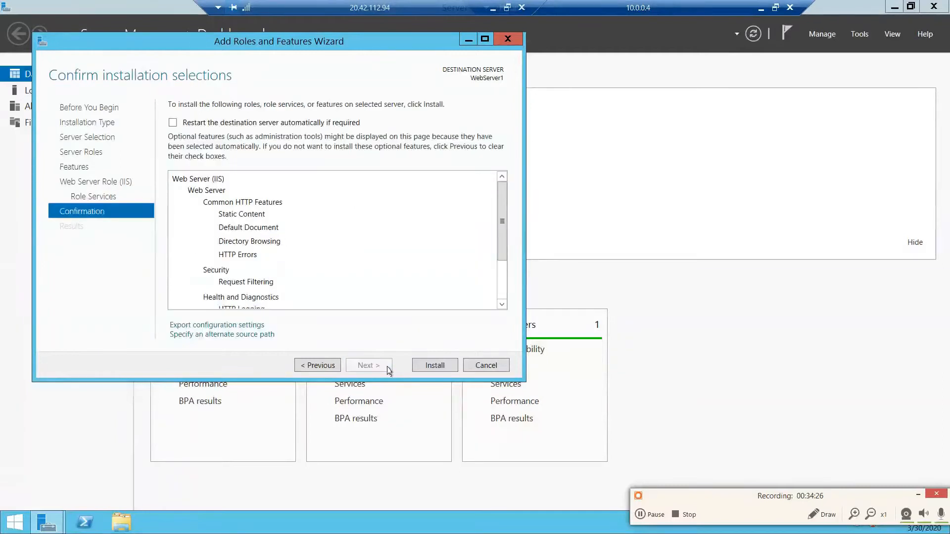
click(437, 368)
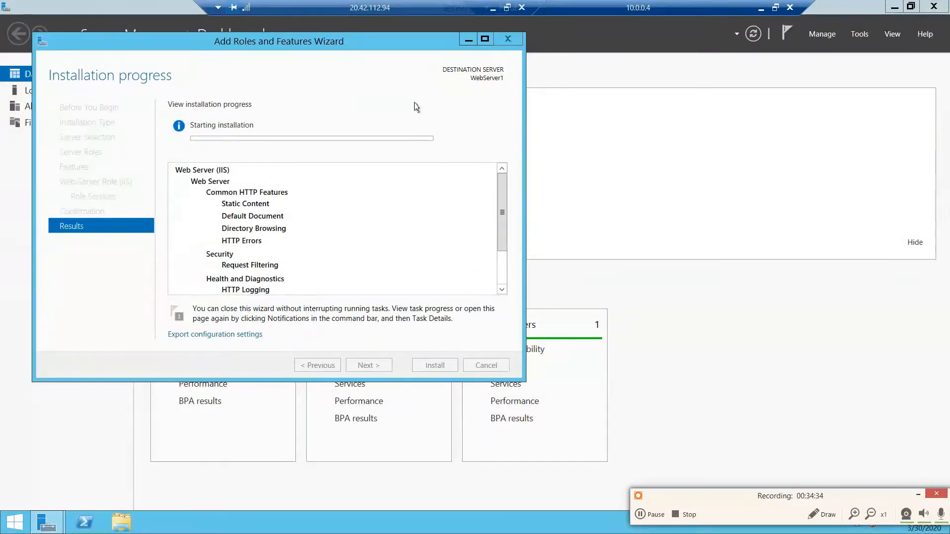
- Leave the full-screen remote session and switch to the Word document containing the network diagram and HTML code
double_click(437, 6)
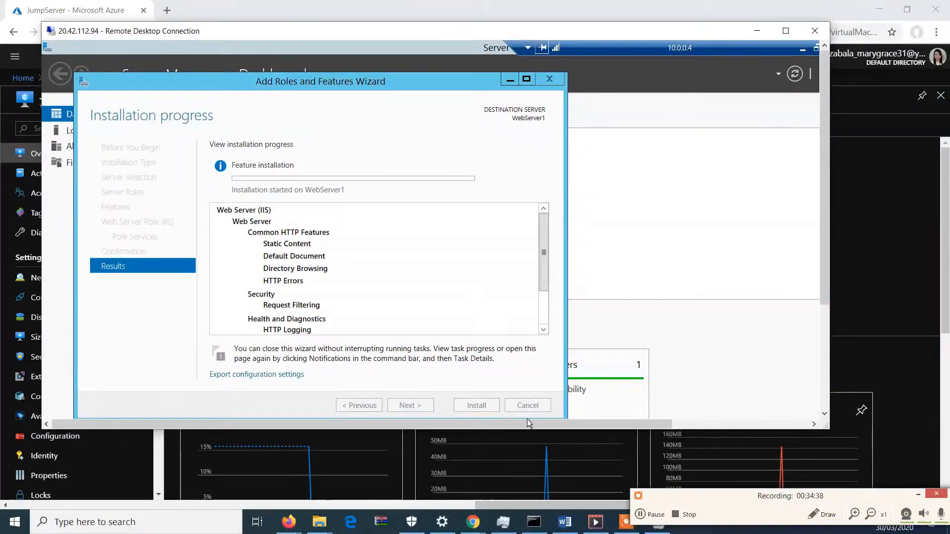
mouse_move(596, 522)
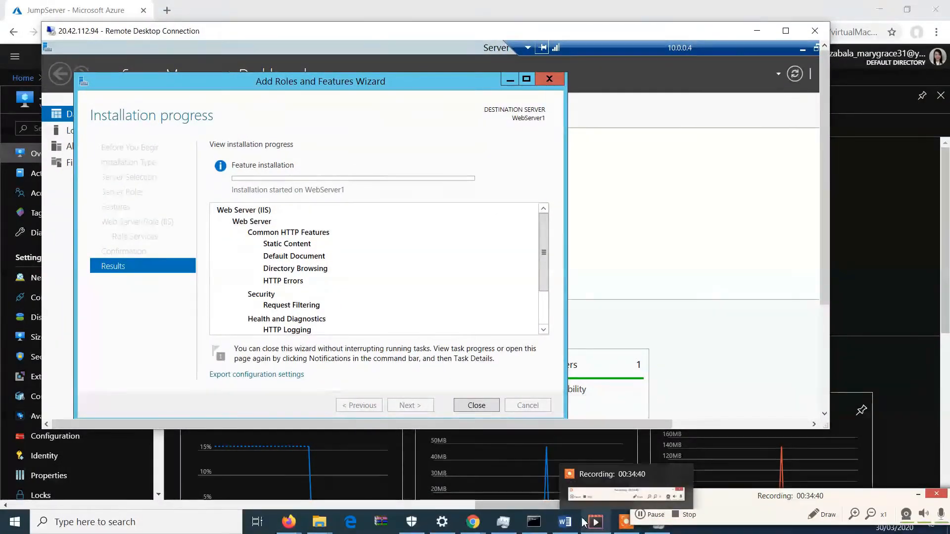
click(565, 522)
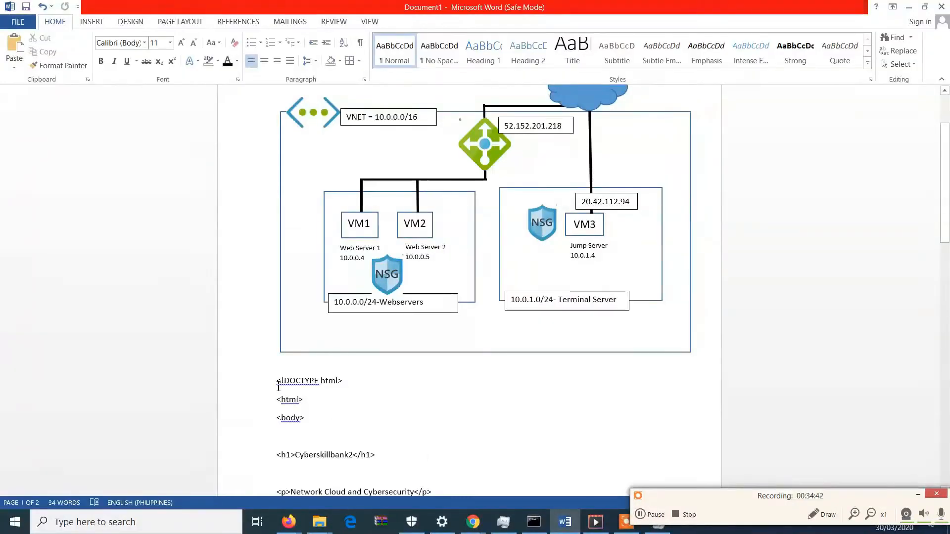
drag(276, 381, 336, 202)
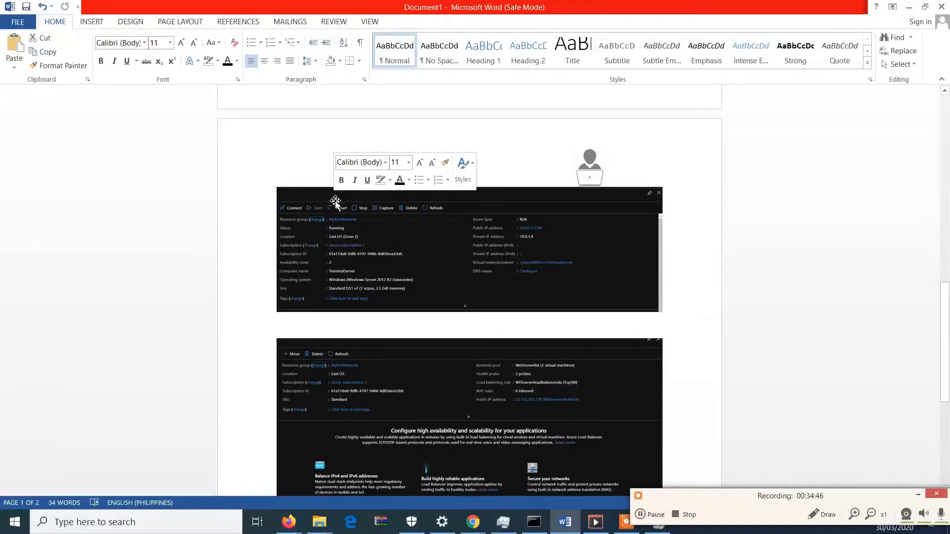
drag(947, 315, 947, 198)
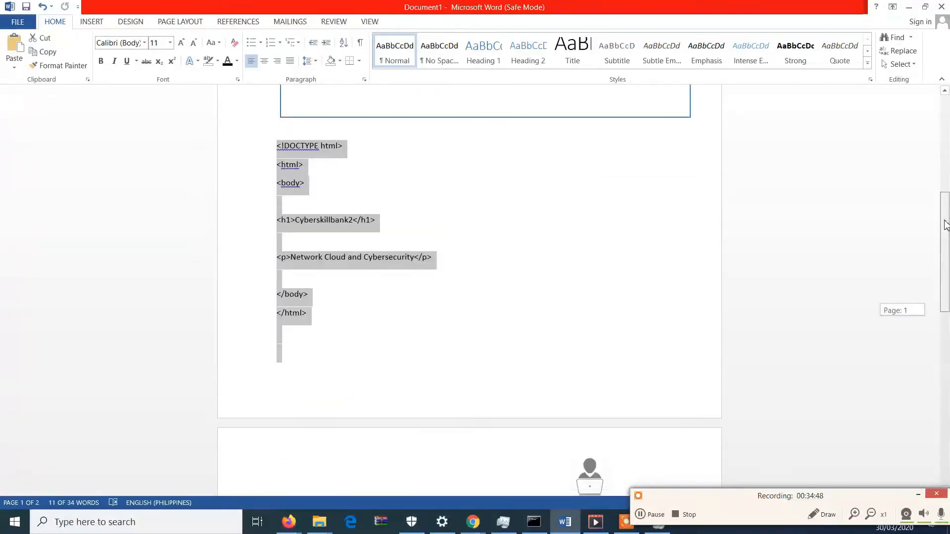
click(282, 272)
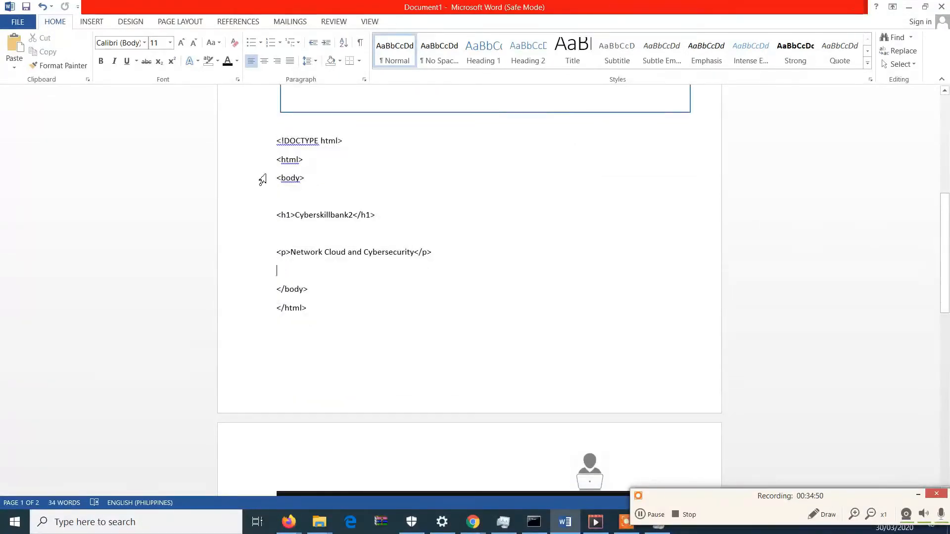
- Select the HTML code from <!DOCTYPE html> through </html> and return to the full-screen 20.42.112.94 remote session
drag(277, 140, 329, 310)
key(ctrl+c)
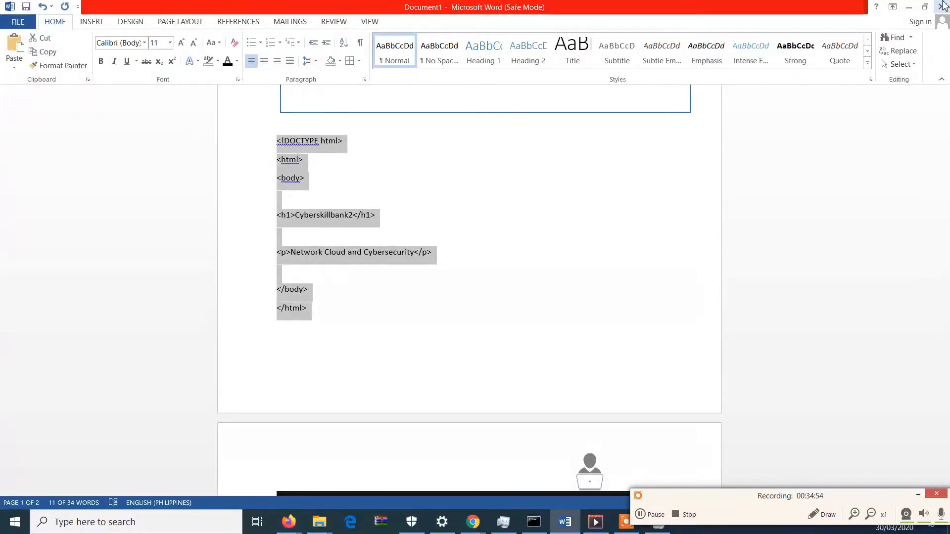
click(909, 8)
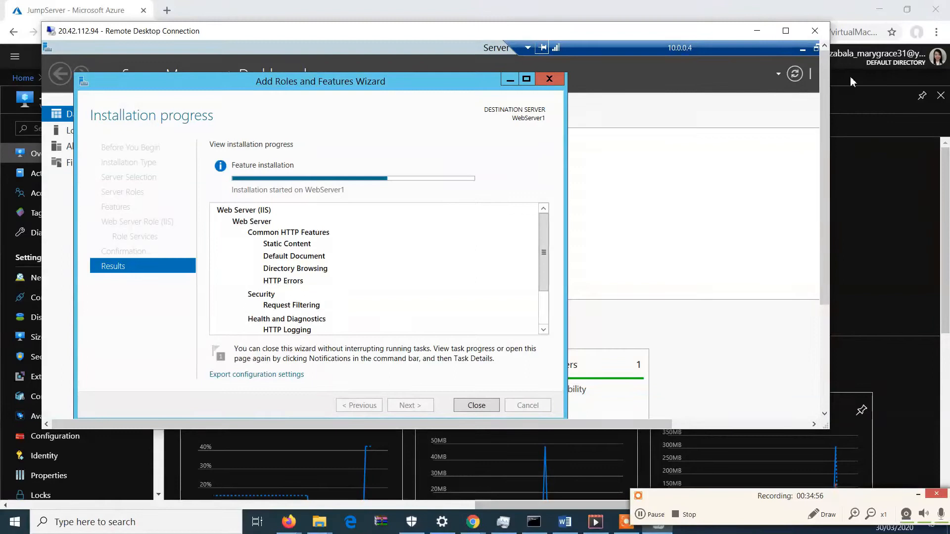
click(786, 30)
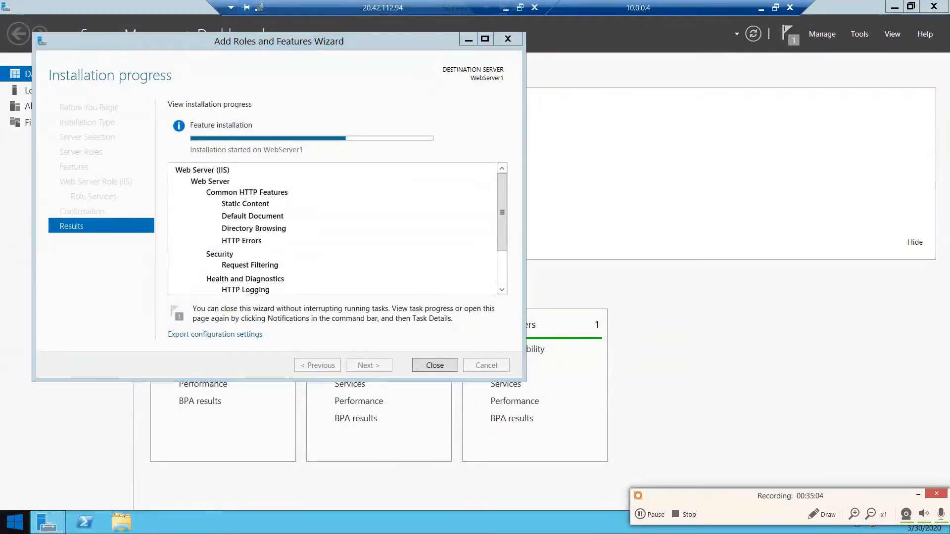
- Search for Notepad on WebServer1, open it and paste the copied HTML code into the blank document
key(super)
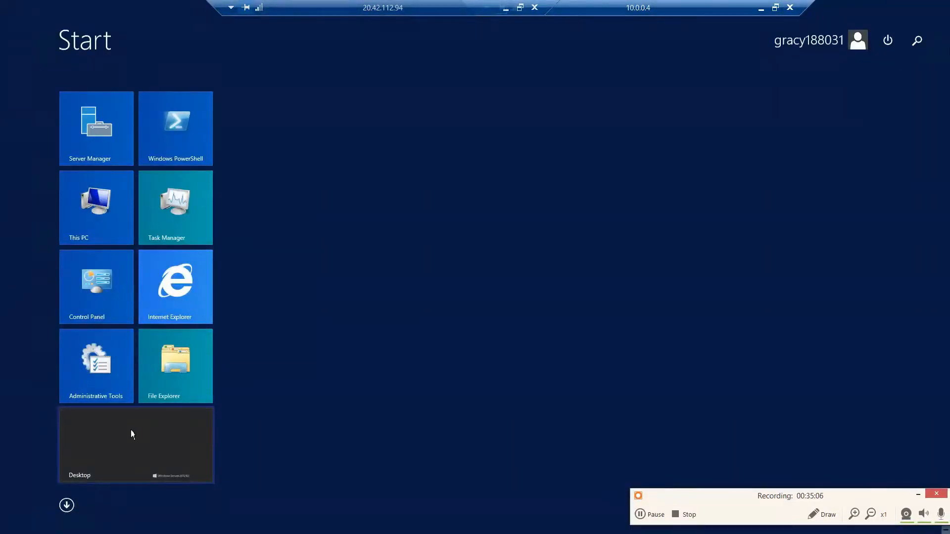
click(918, 43)
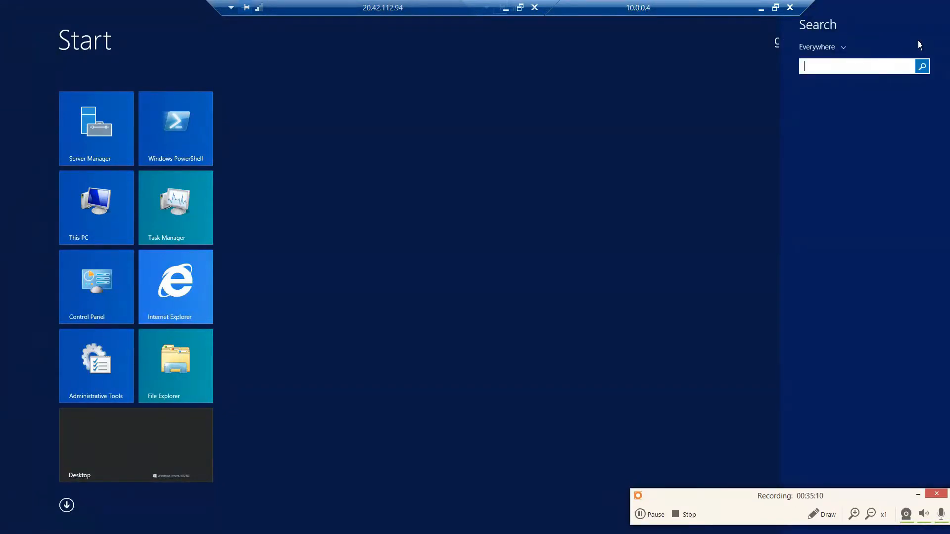
text(notepa)
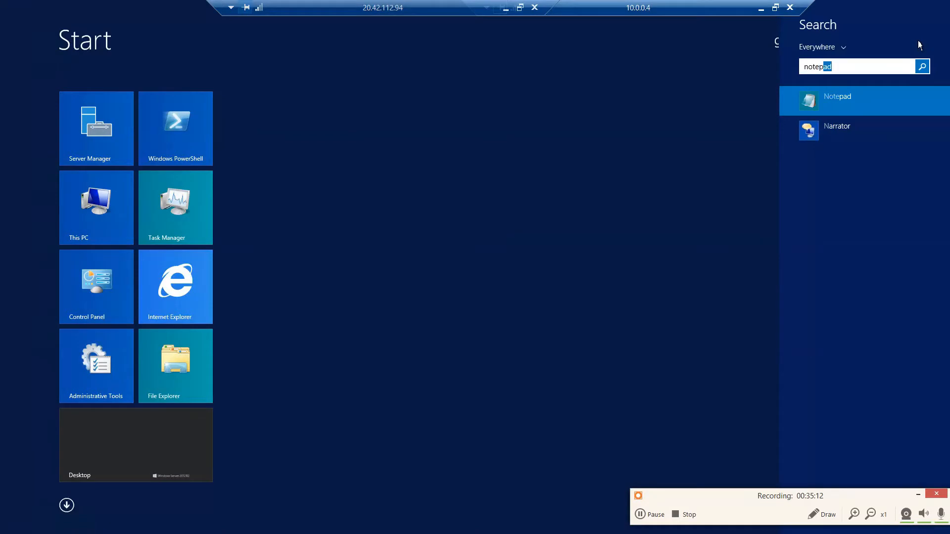
text(d)
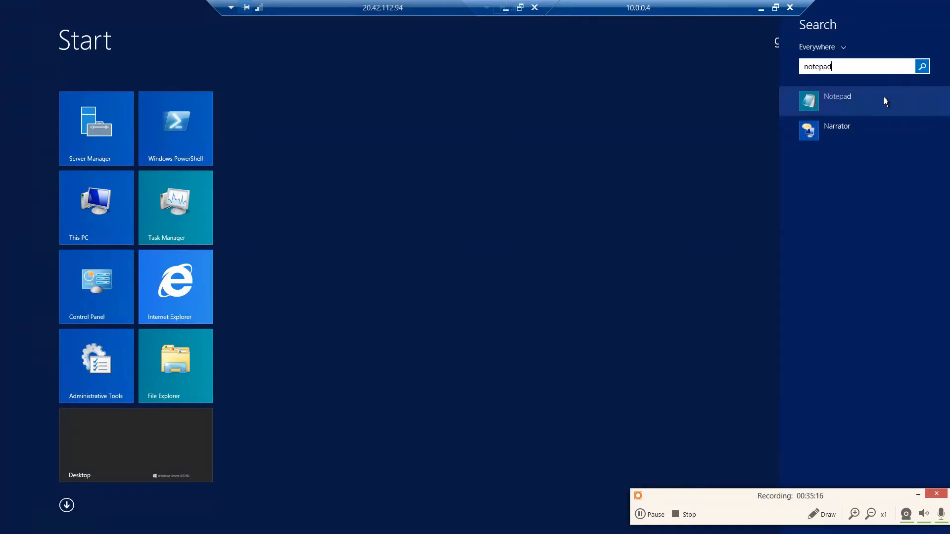
click(885, 100)
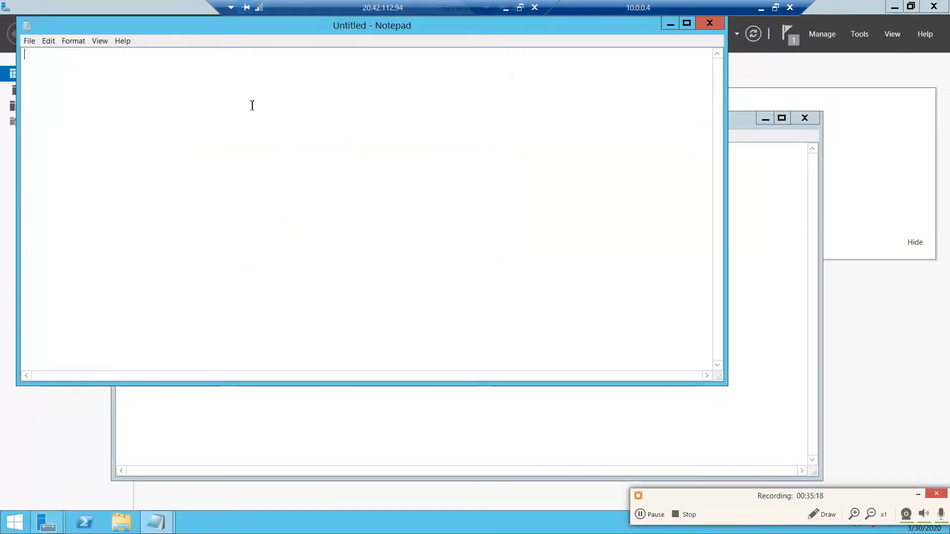
key(ctrl+v)
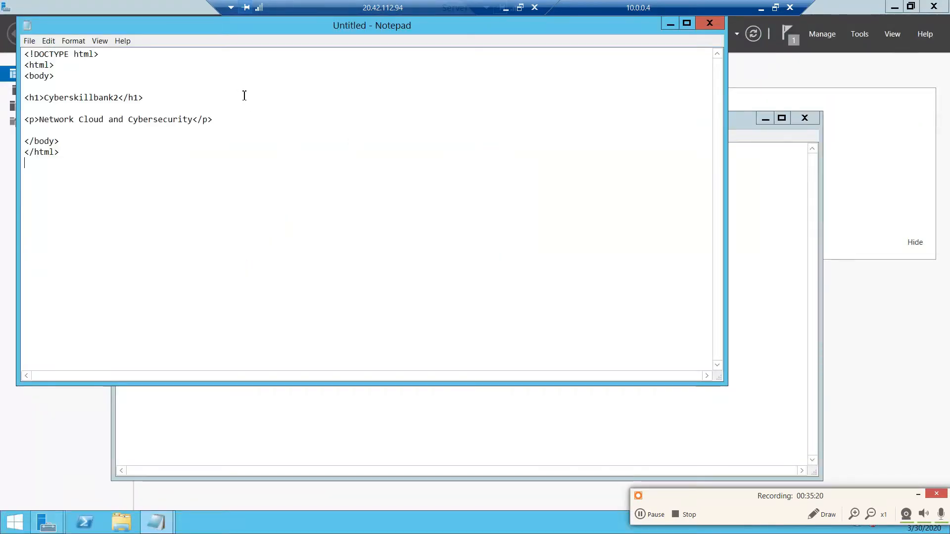
- Change the page's h1 heading text to Cyberskillfarm01
click(120, 98)
key(BackSpace)
key(BackSpace)
key(BackSpace)
key(BackSpace)
key(BackSpace)
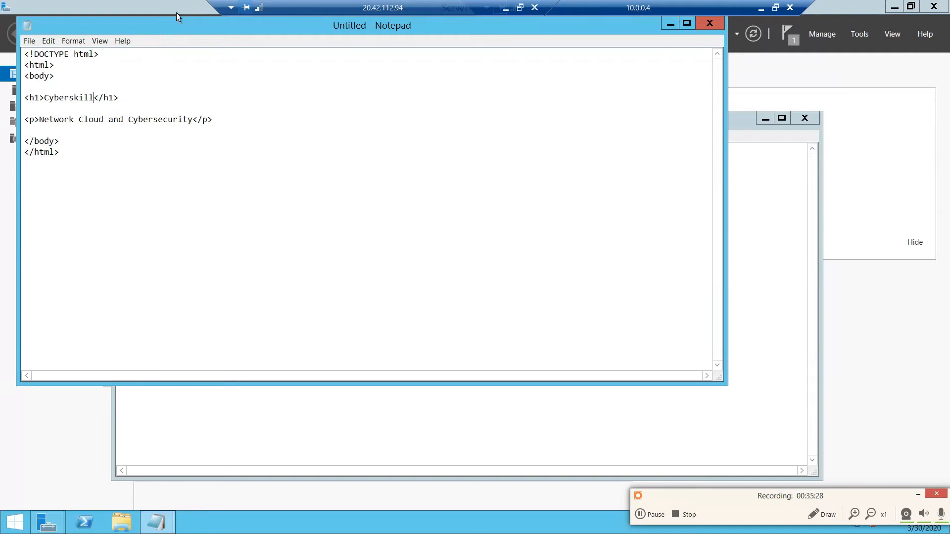
text(farm01)
- Start saving the page as a new file and browse to the Windows (C:) drive
click(30, 41)
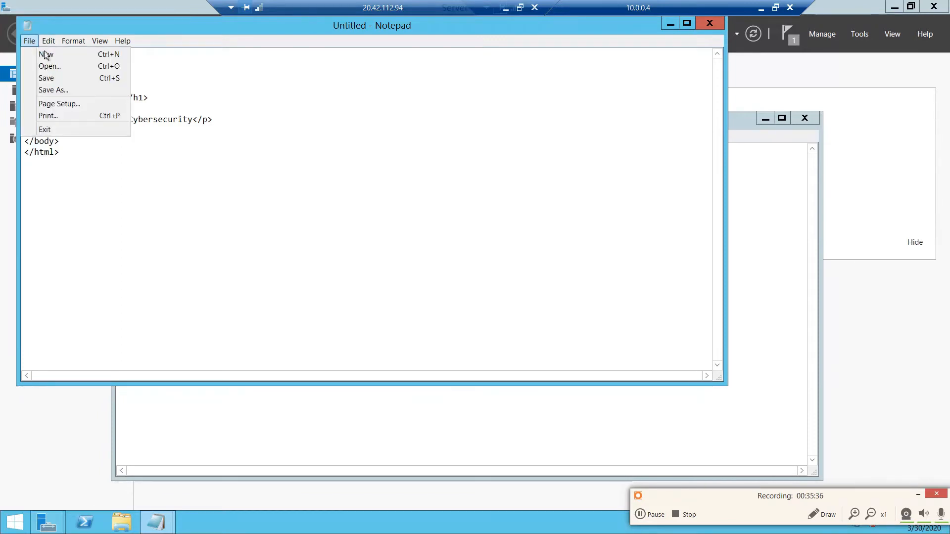
mouse_move(26, 42)
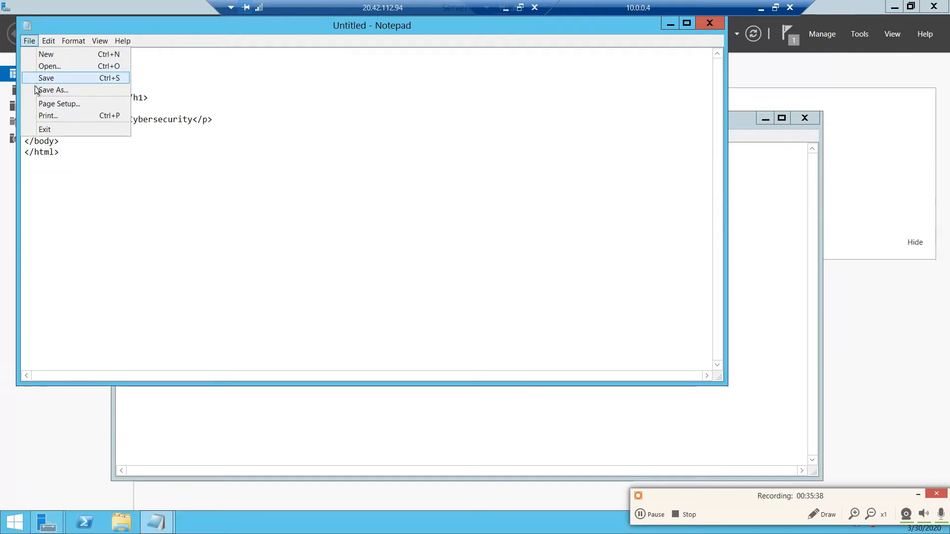
click(49, 90)
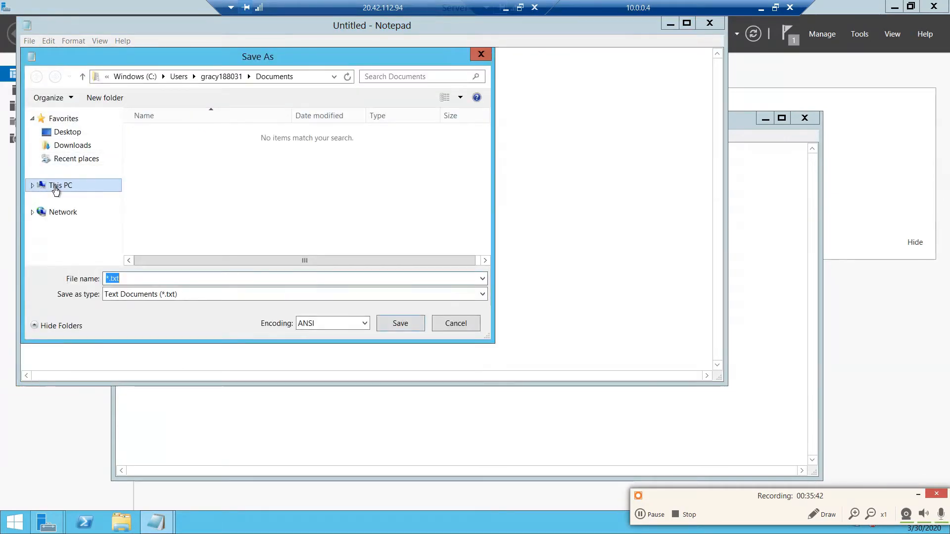
click(56, 190)
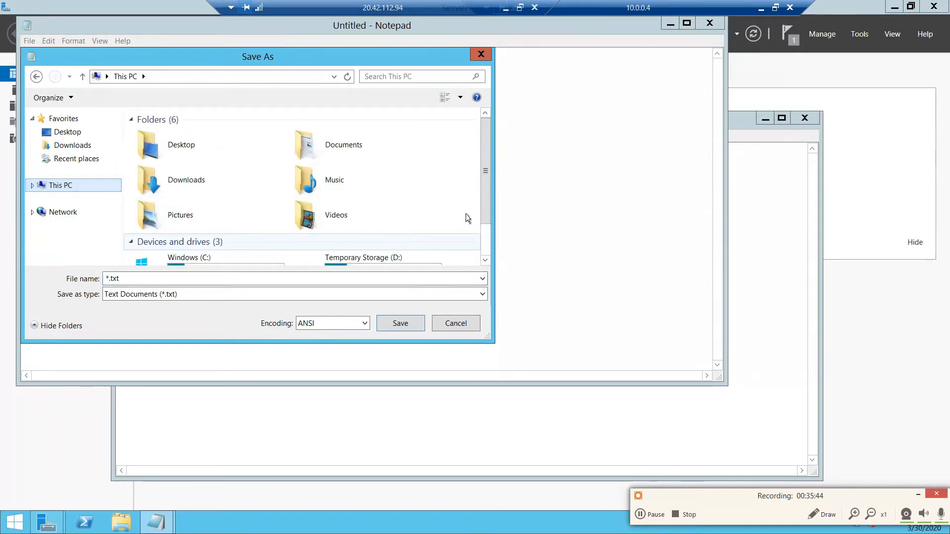
drag(484, 213, 483, 248)
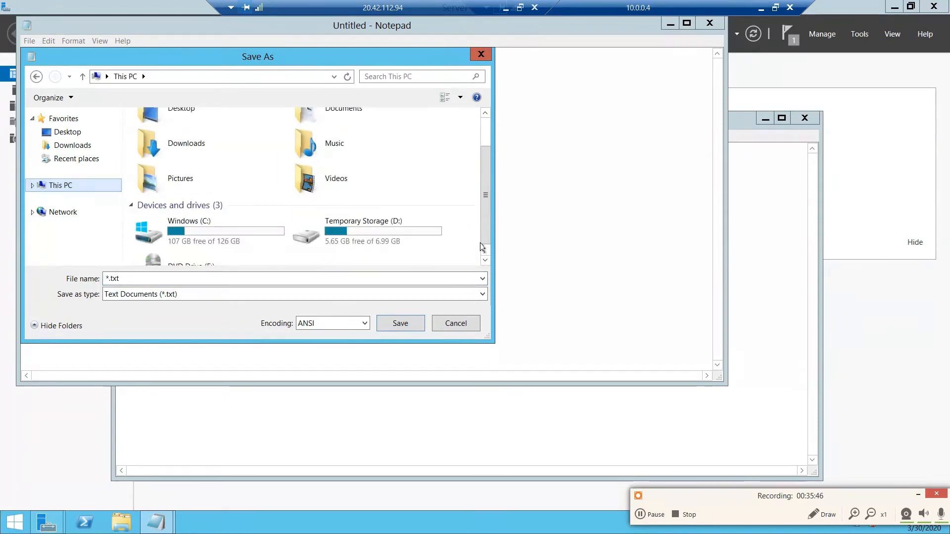
double_click(234, 230)
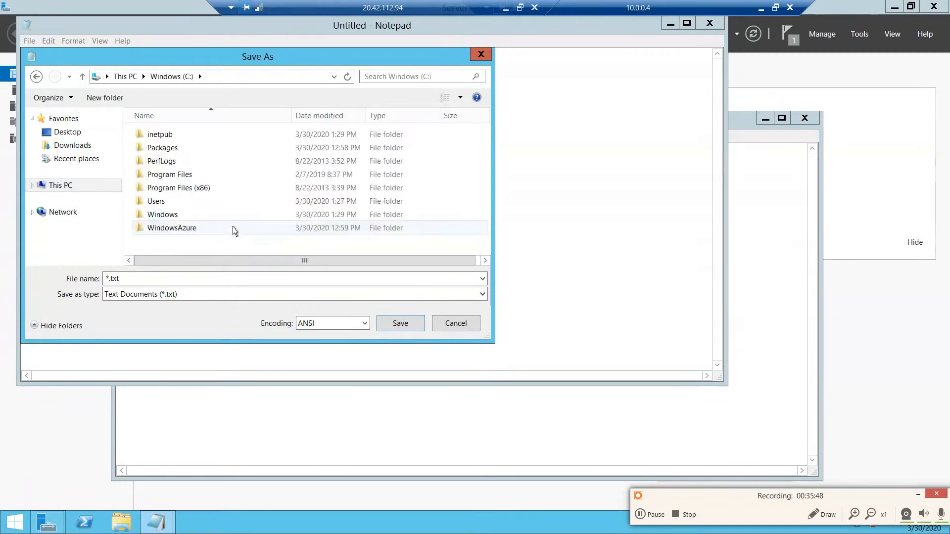
- Create a folder named Web on the C: drive and open it as the save location
right_click(172, 246)
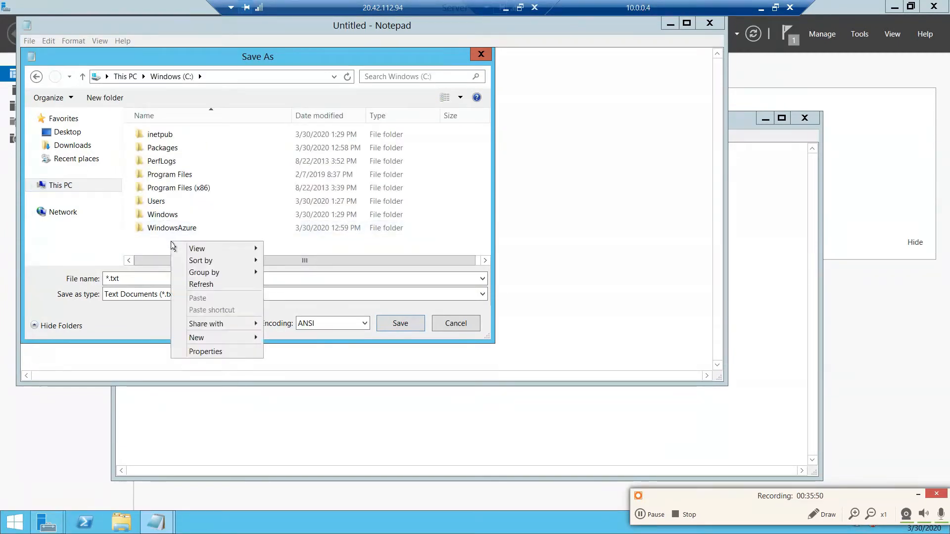
mouse_move(218, 341)
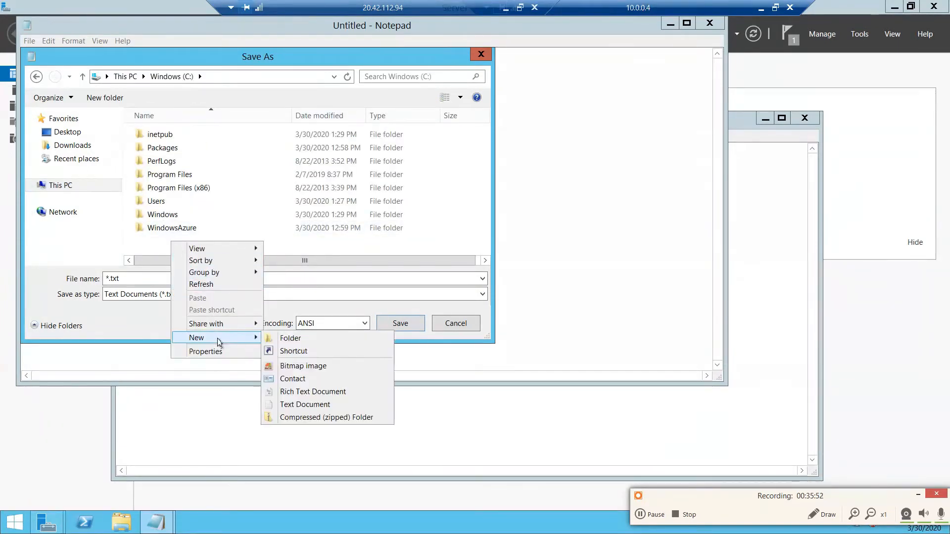
click(303, 342)
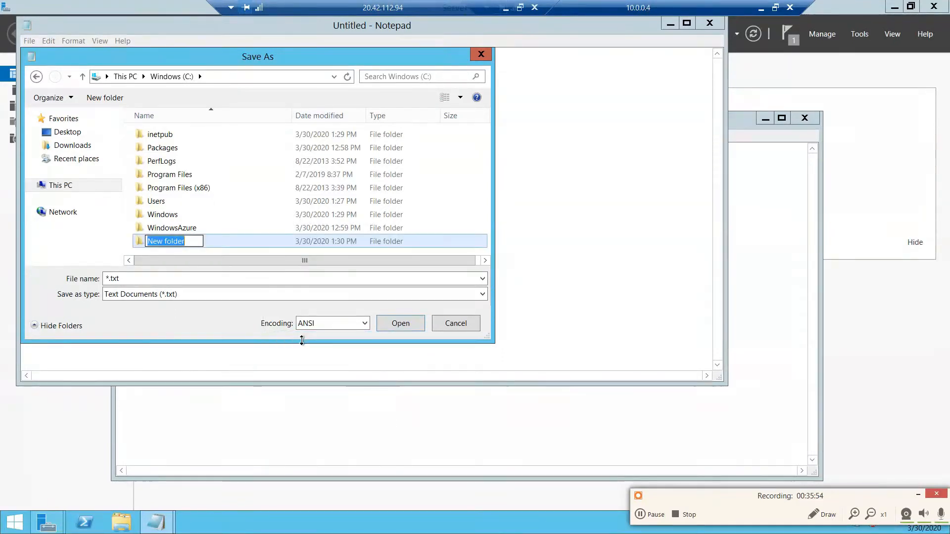
text(Web)
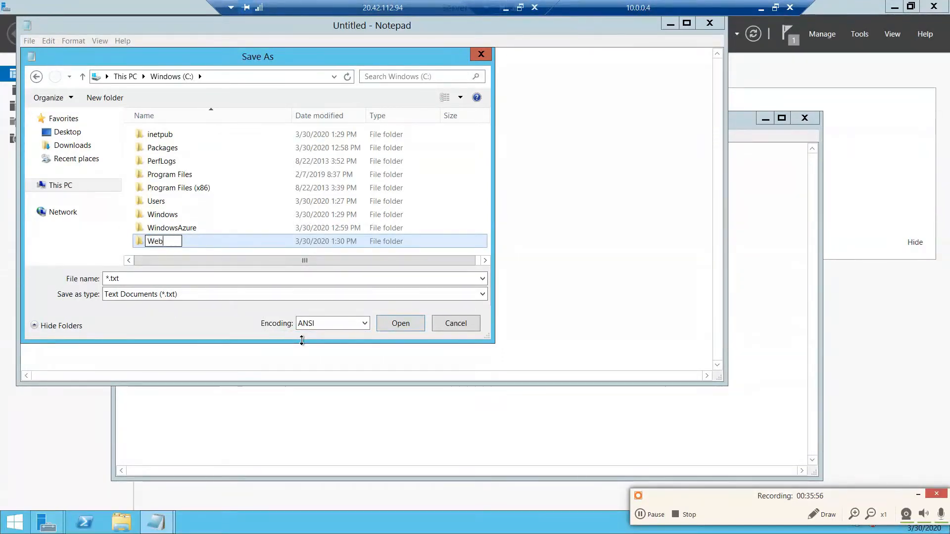
click(222, 188)
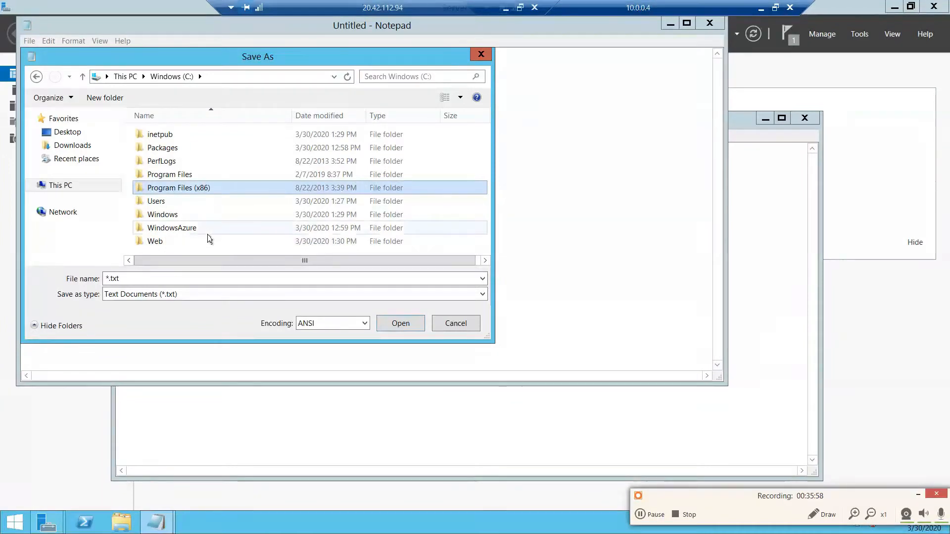
double_click(208, 240)
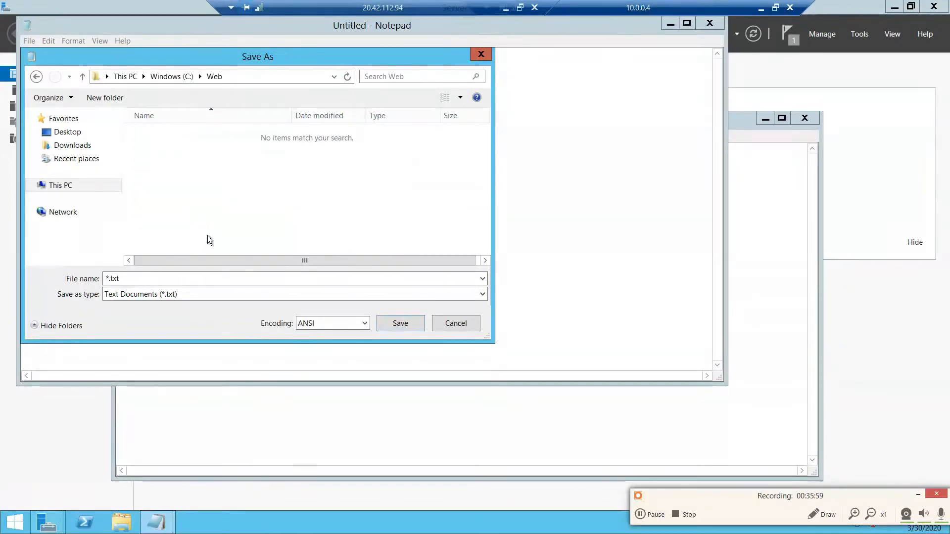
- Save the page in the Web folder as webserver01.html
double_click(112, 278)
key(BackSpace)
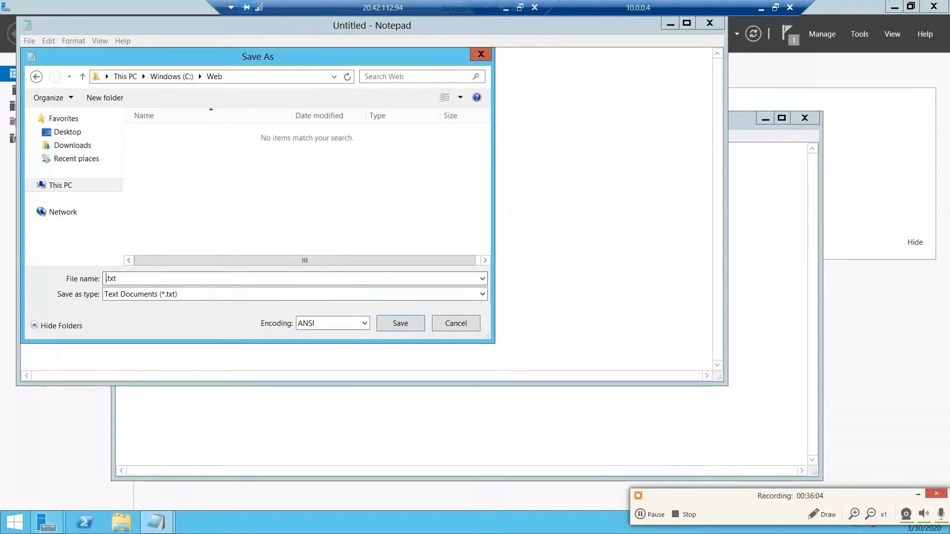
text(webser)
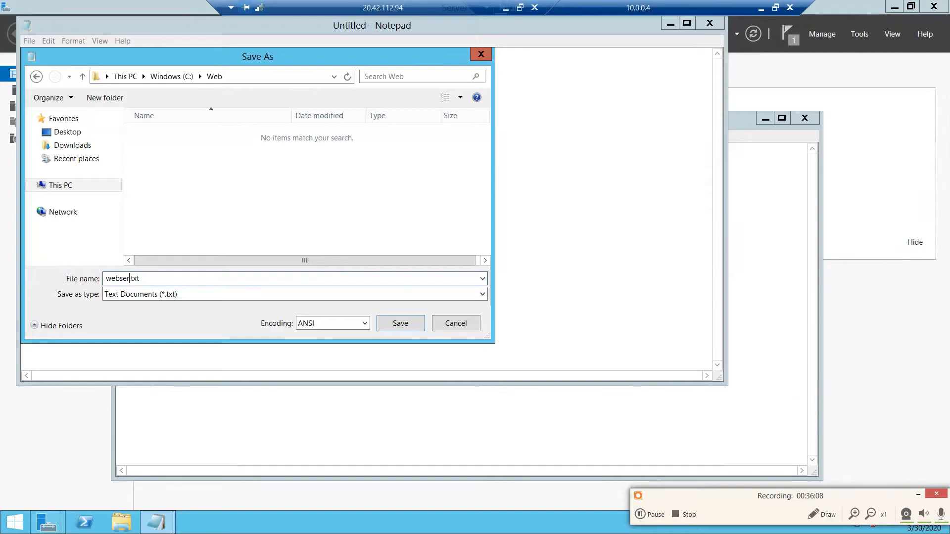
text(ver)
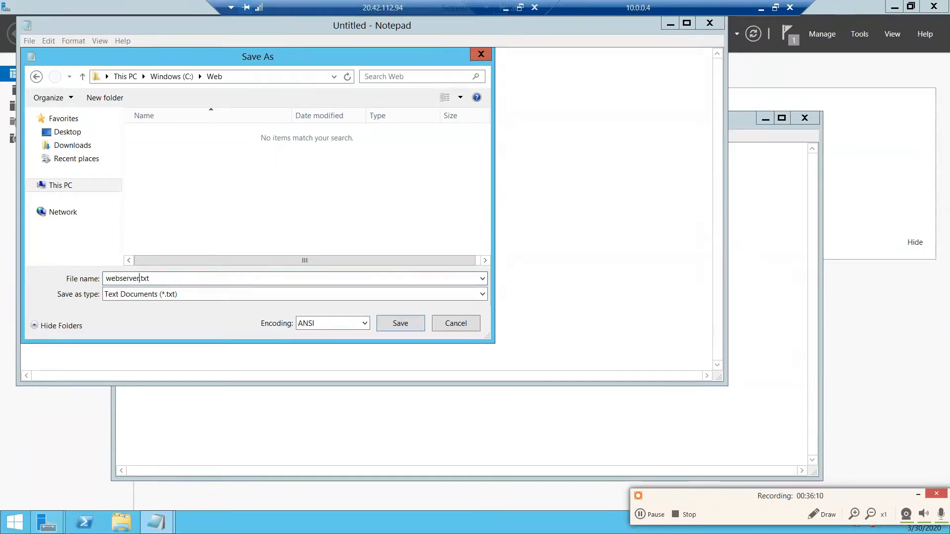
text(01)
key(Right)
key(Right)
key(Right)
key(Delete)
key(BackSpace)
key(BackSpace)
text(html)
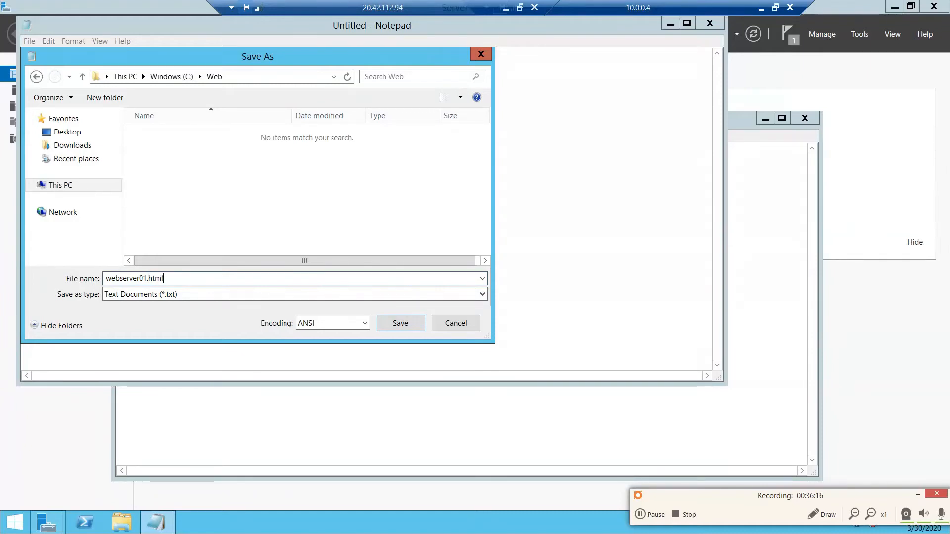
click(400, 323)
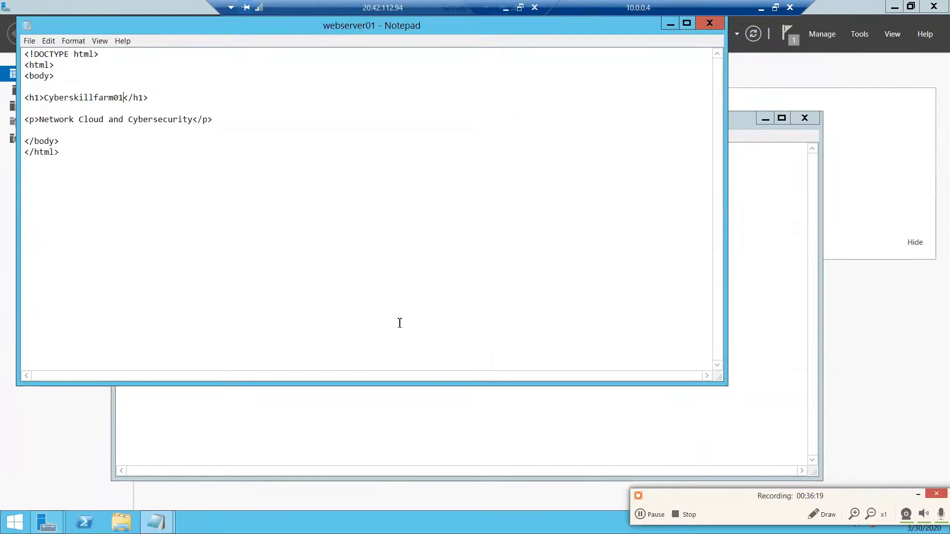
- Close both Notepad windows and the Add Roles and Features Wizard
click(712, 22)
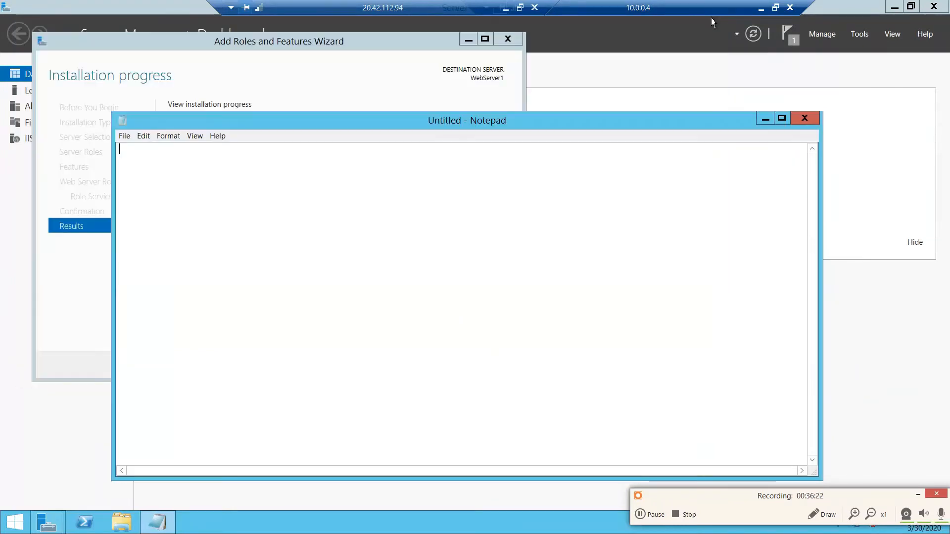
click(813, 115)
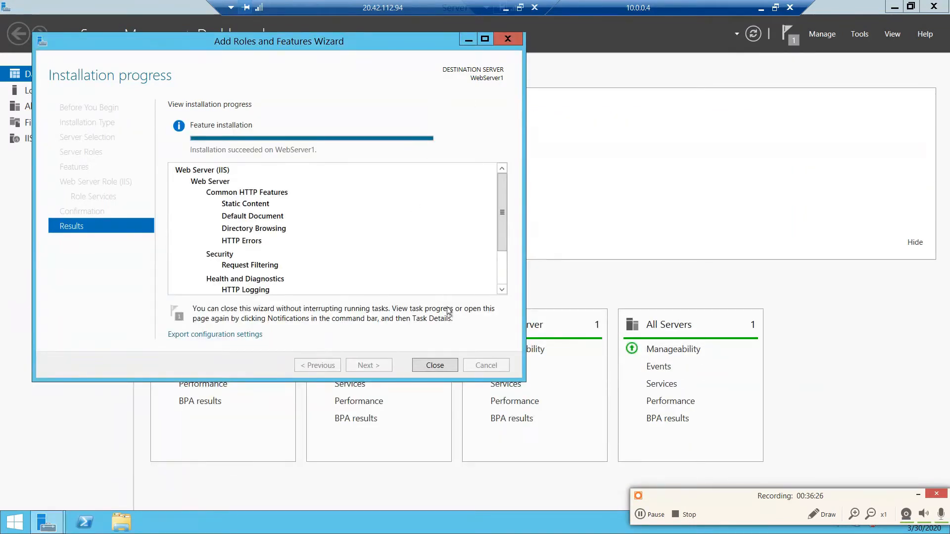
click(436, 366)
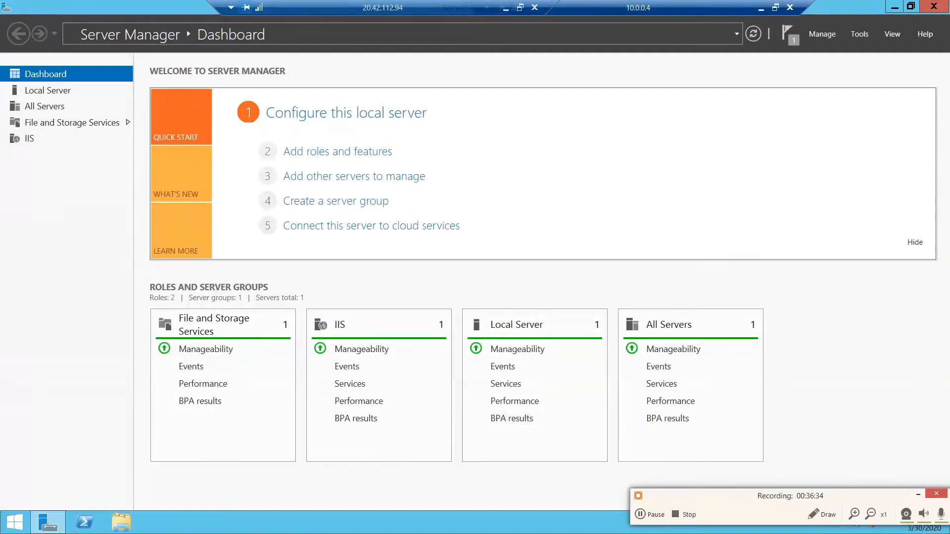
- Search for iis, open Internet Information Services (IIS) Manager and display the Sites list of WebServer1
click(15, 530)
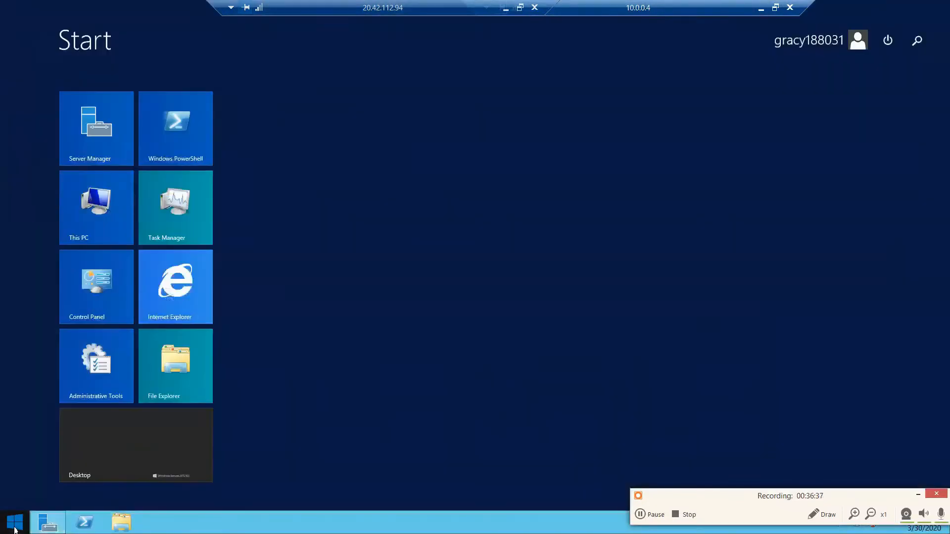
click(916, 44)
text(iis) Manager)
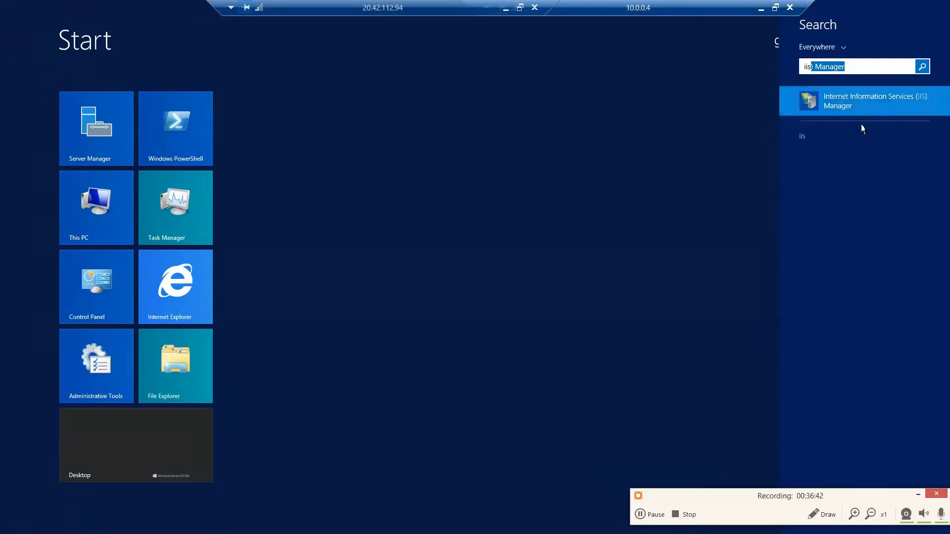
click(868, 103)
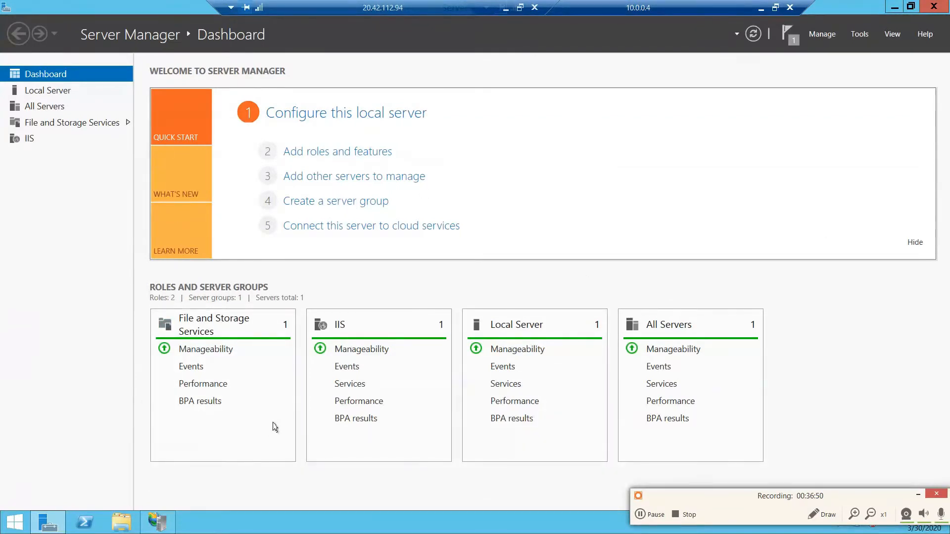
mouse_move(172, 519)
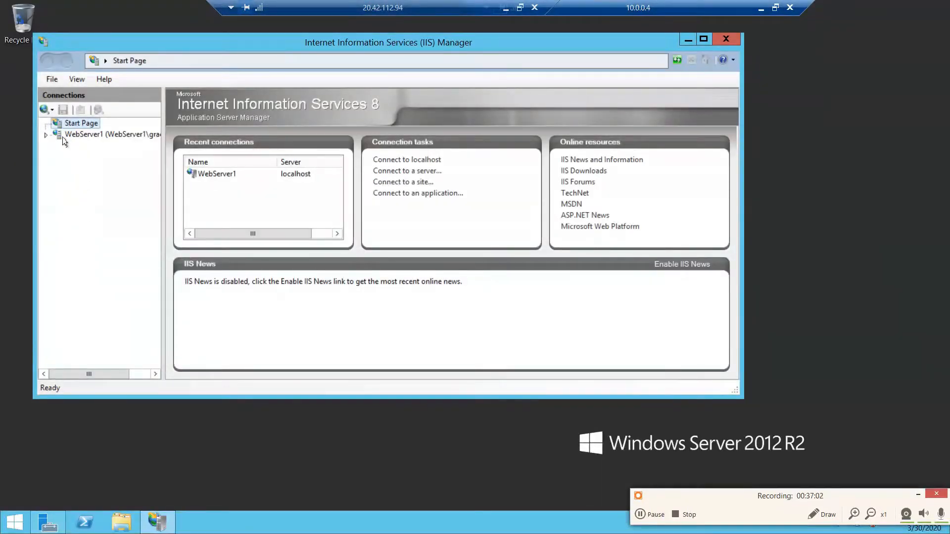
click(45, 137)
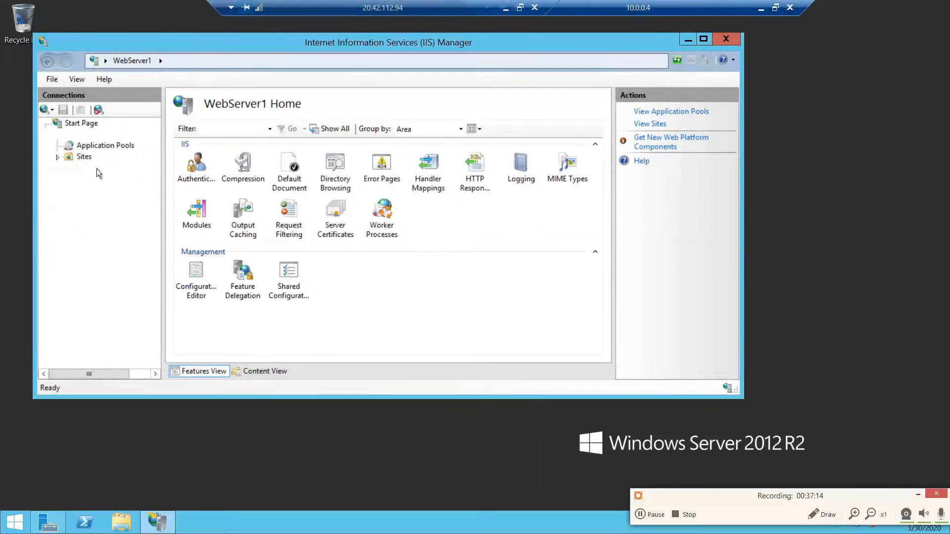
click(84, 161)
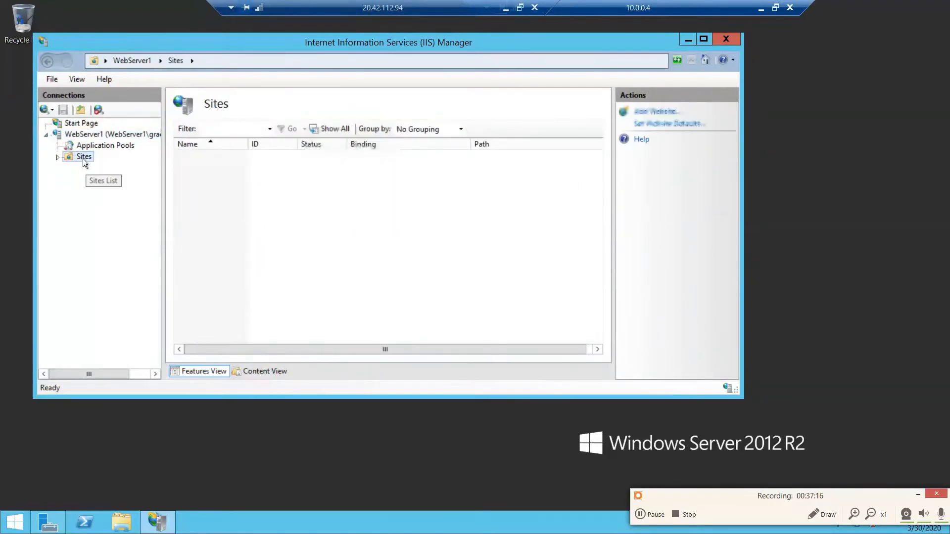
- Start adding a website named Webserver01 under Sites with C:\Web as its physical path
right_click(84, 161)
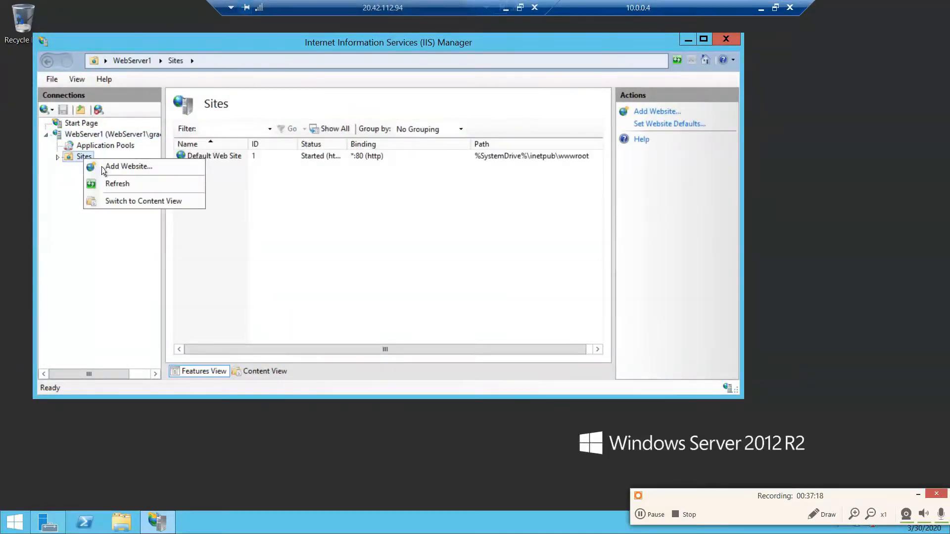
click(105, 168)
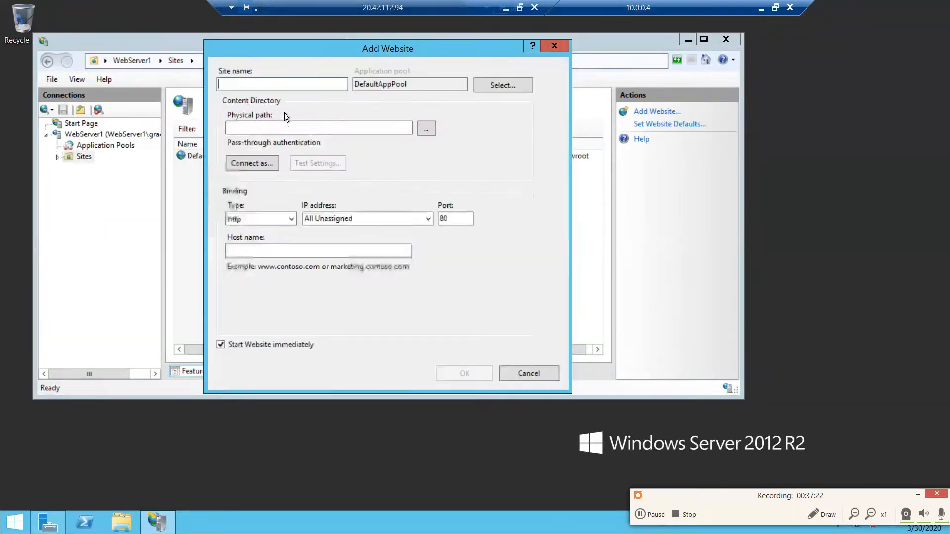
text(Webserver01)
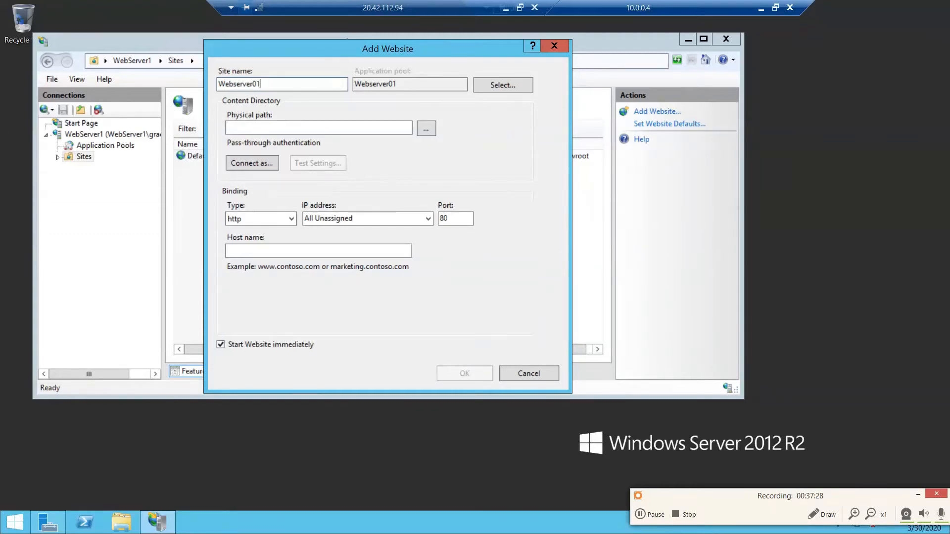
click(426, 129)
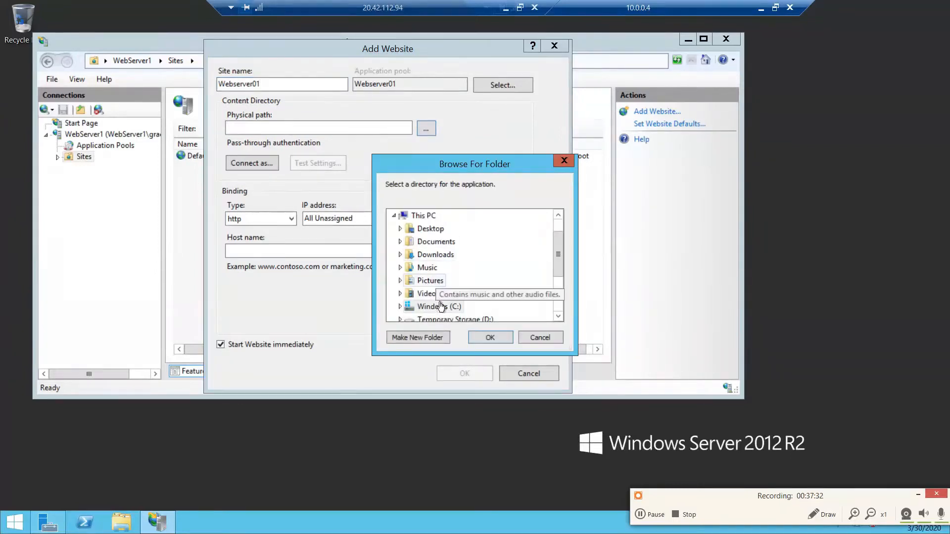
click(427, 307)
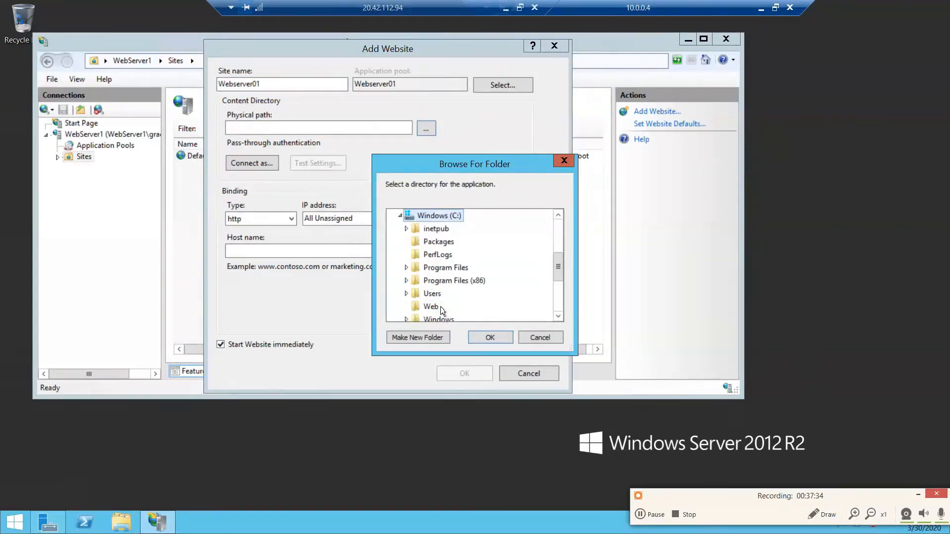
click(432, 308)
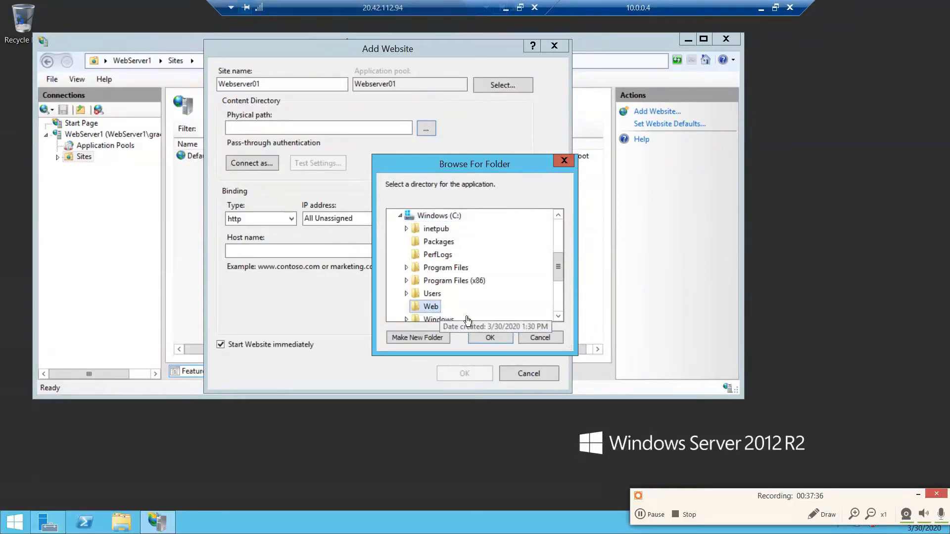
click(491, 338)
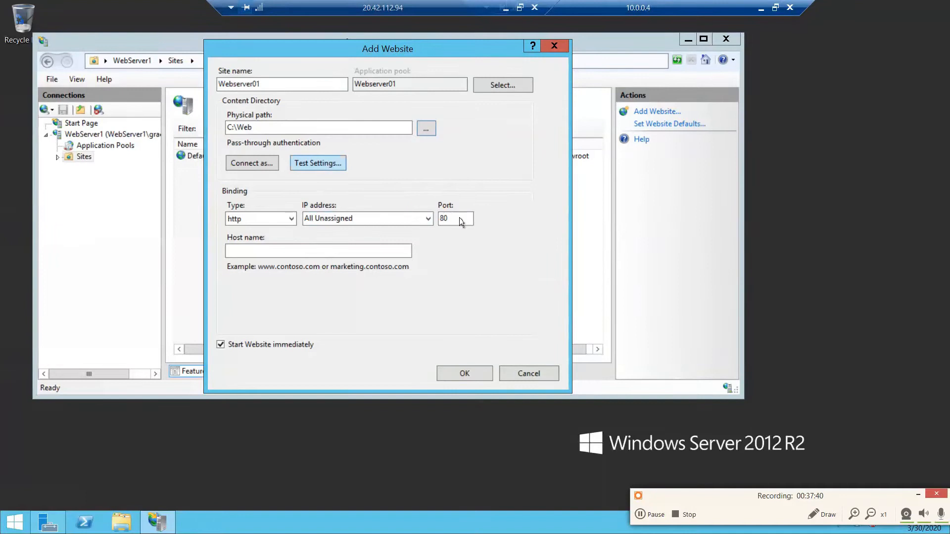
- Try an https binding on port 443 for the new website and return the binding type to http
drag(453, 218, 411, 216)
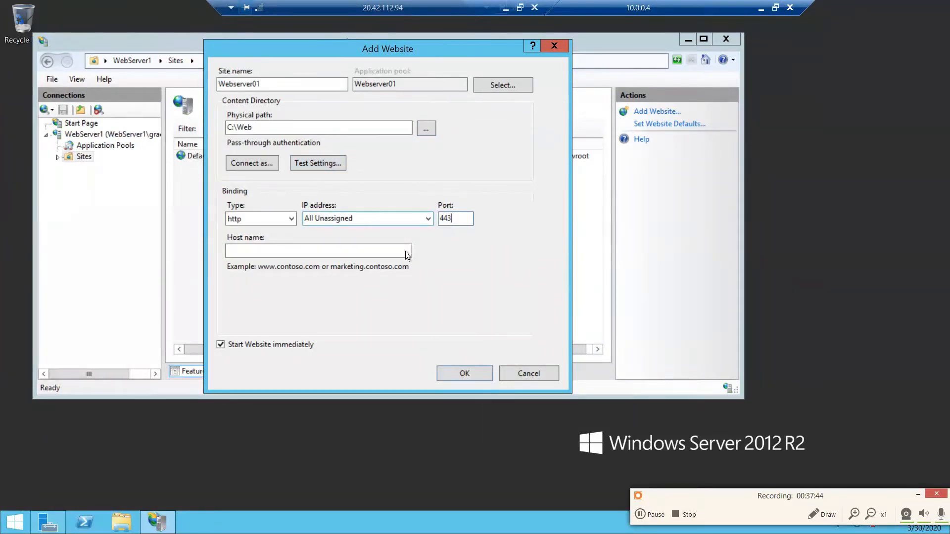
click(291, 219)
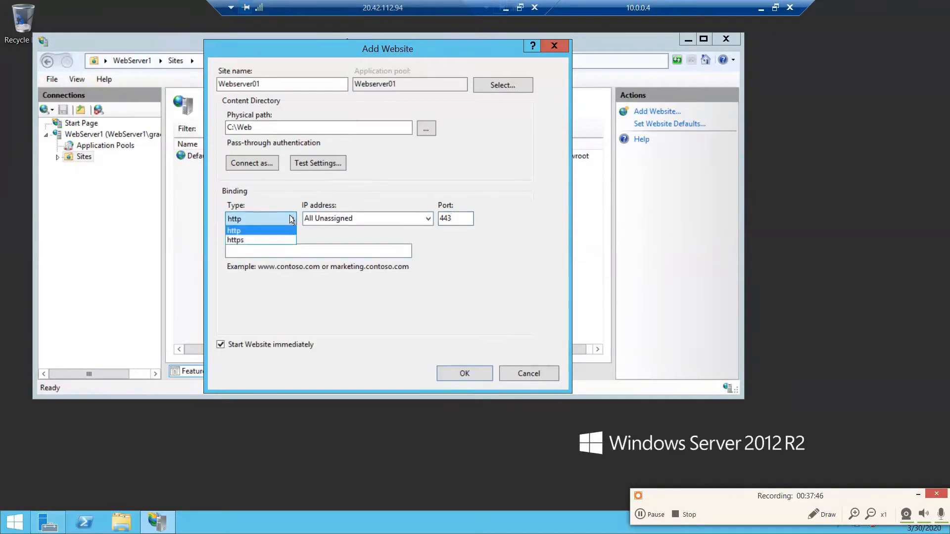
click(270, 242)
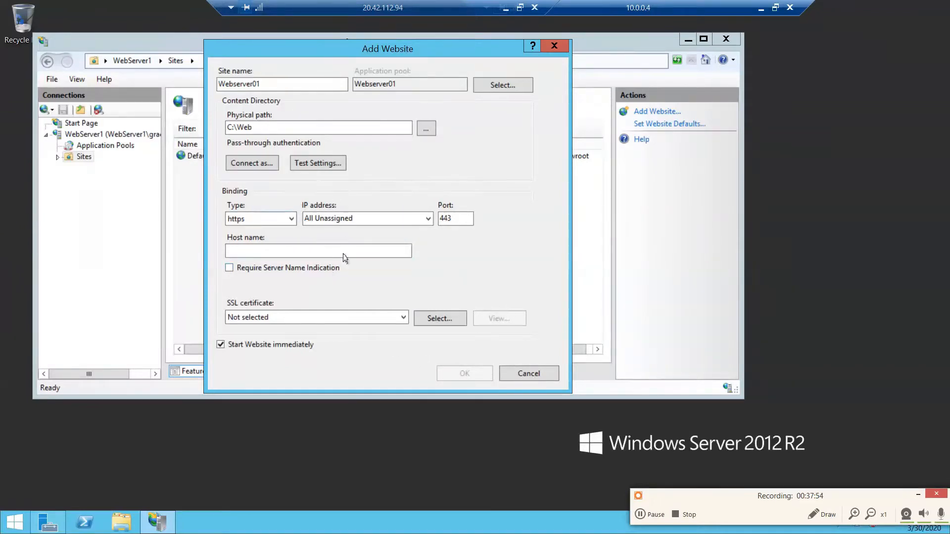
click(310, 253)
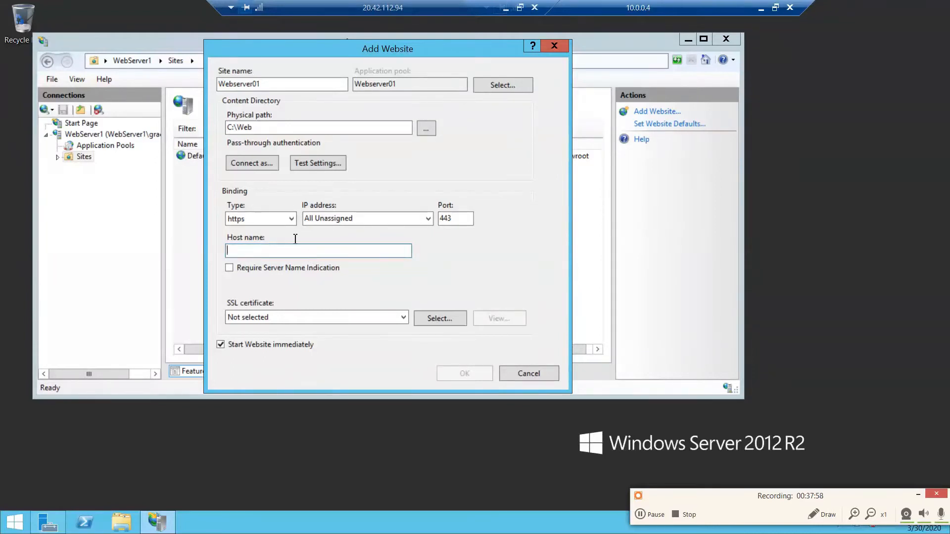
click(278, 219)
click(265, 232)
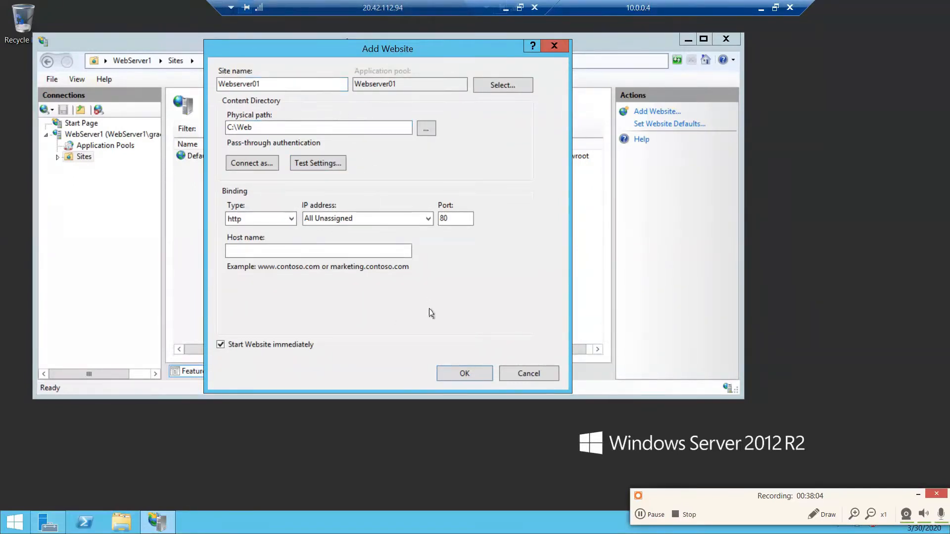
- Create the Webserver01 website on http port 80, accepting the binding shared with another site
click(458, 376)
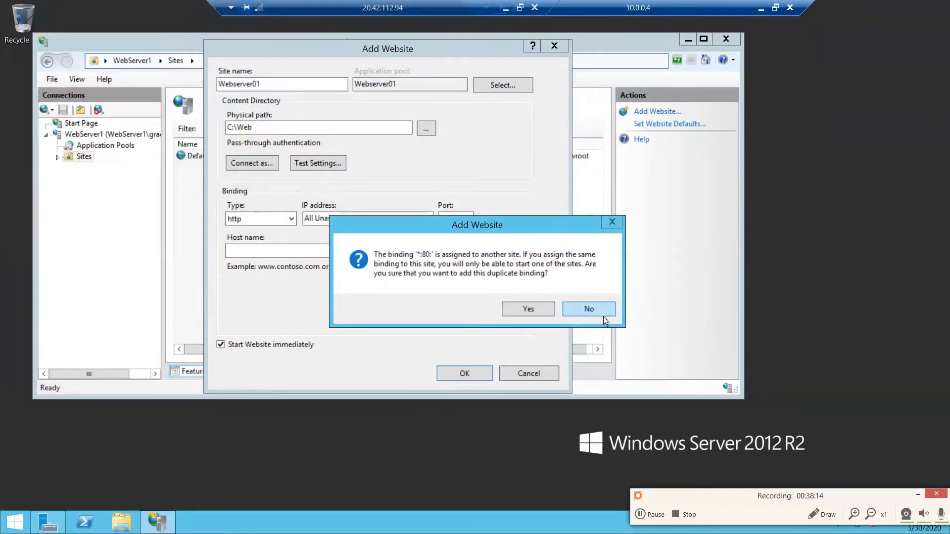
click(589, 309)
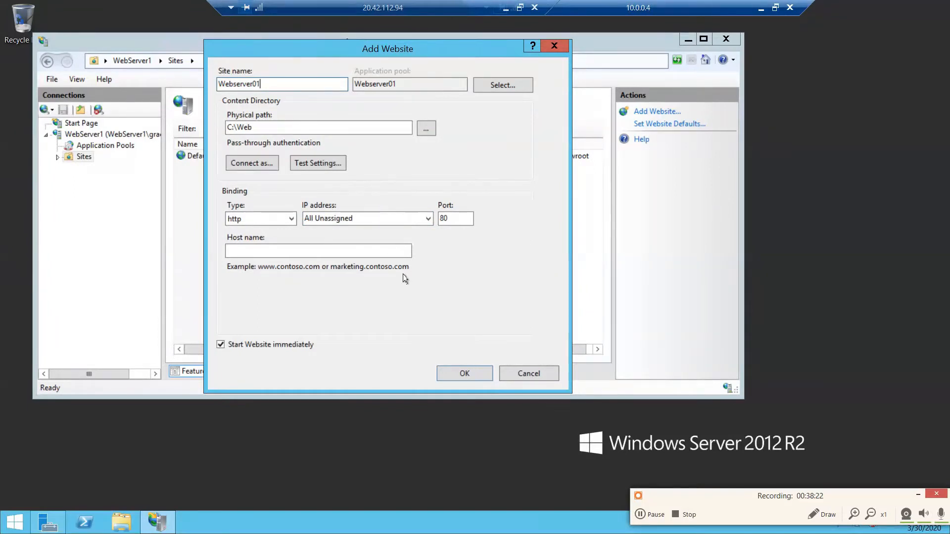
click(465, 375)
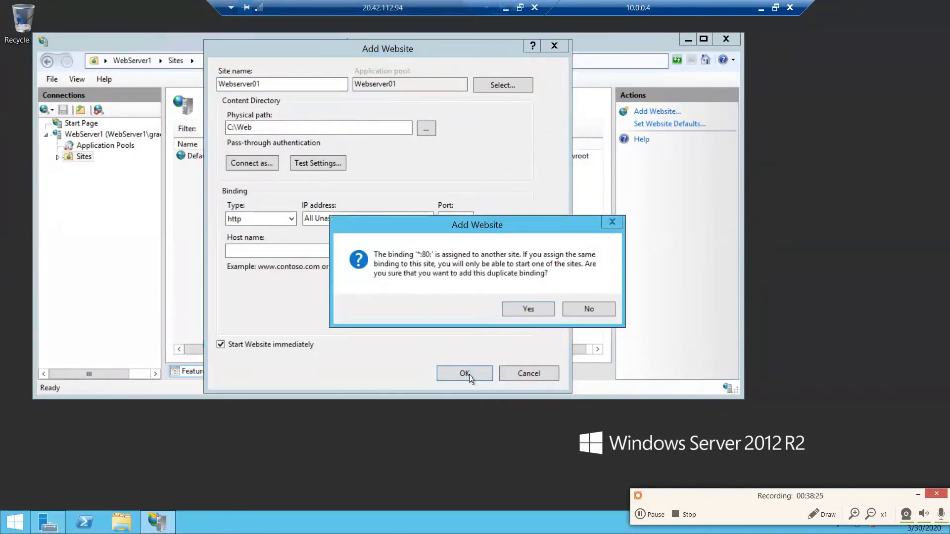
click(528, 309)
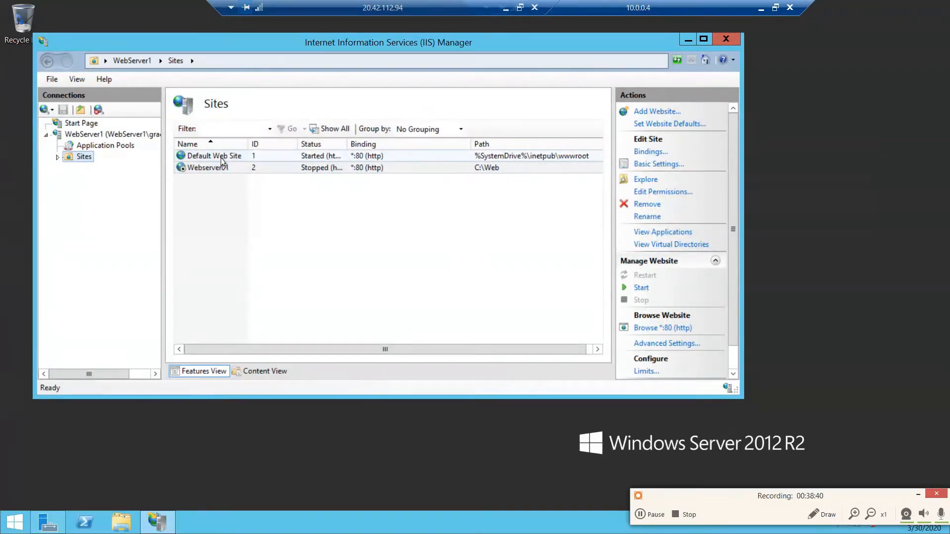
- Remove Default Web Site from the Sites list and confirm its removal
right_click(222, 161)
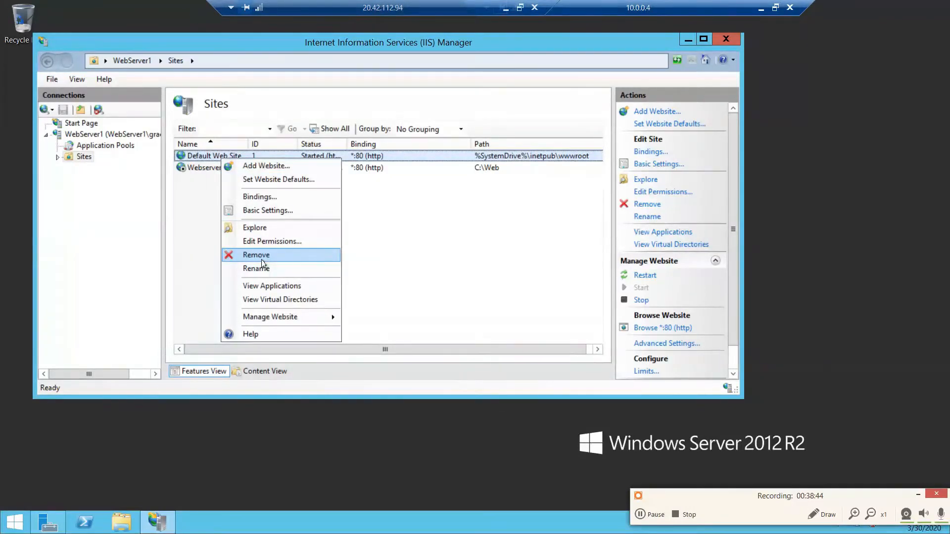
click(262, 261)
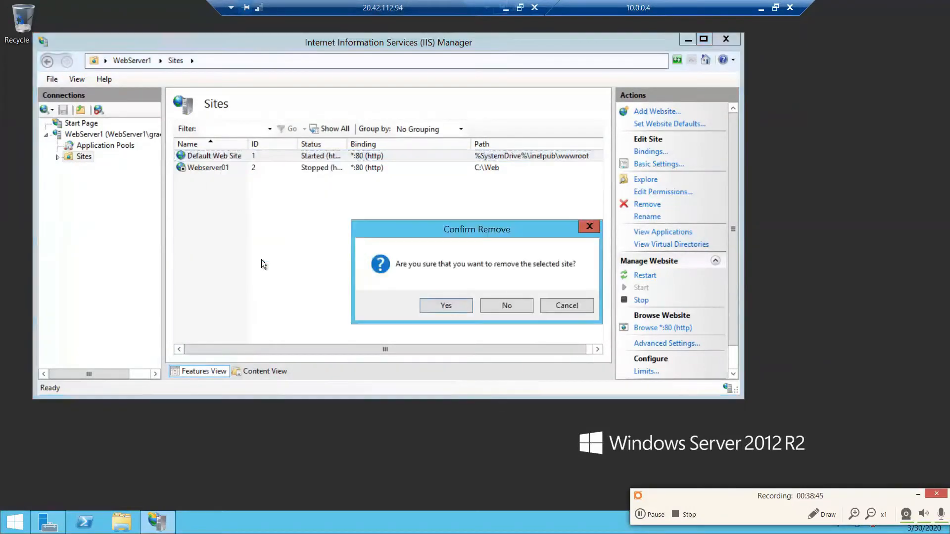
click(447, 306)
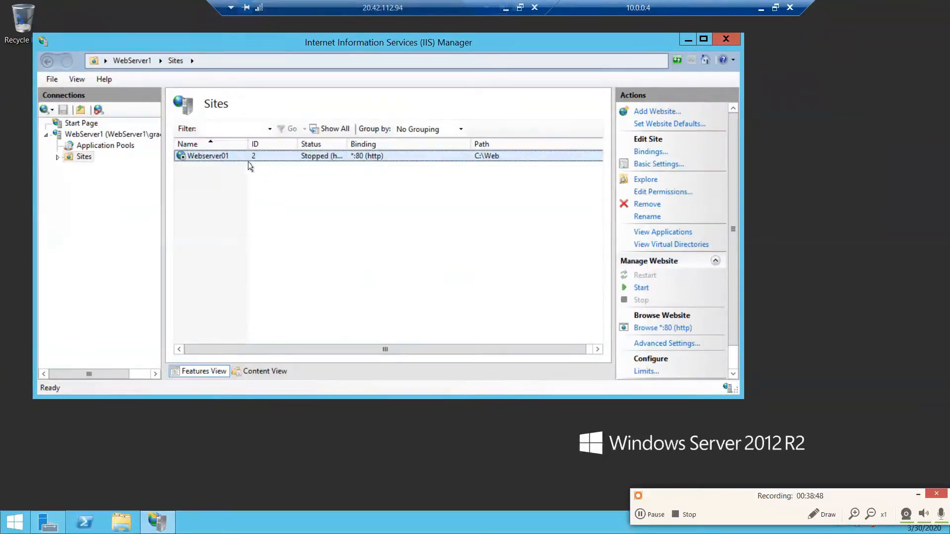
- Remove the stopped Webserver01 website from Sites and confirm its removal
click(220, 156)
click(57, 158)
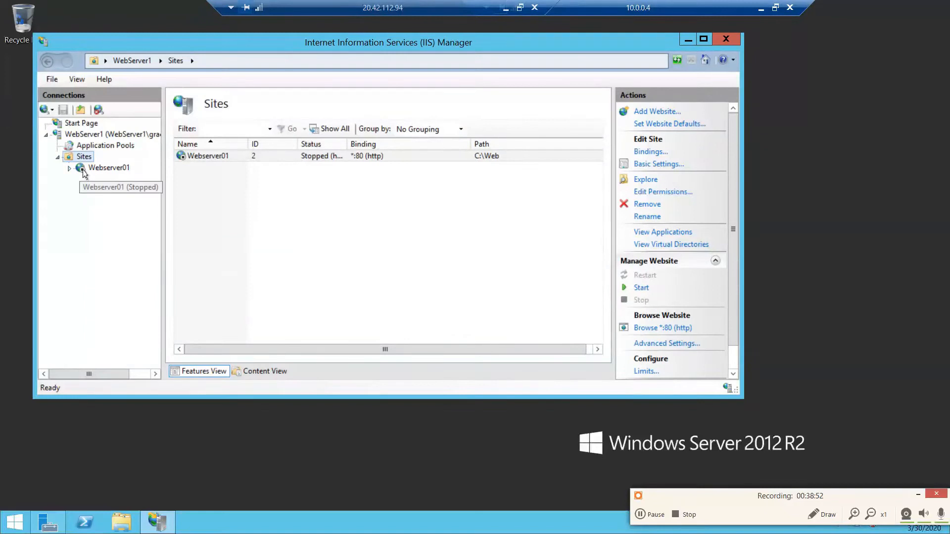
click(83, 172)
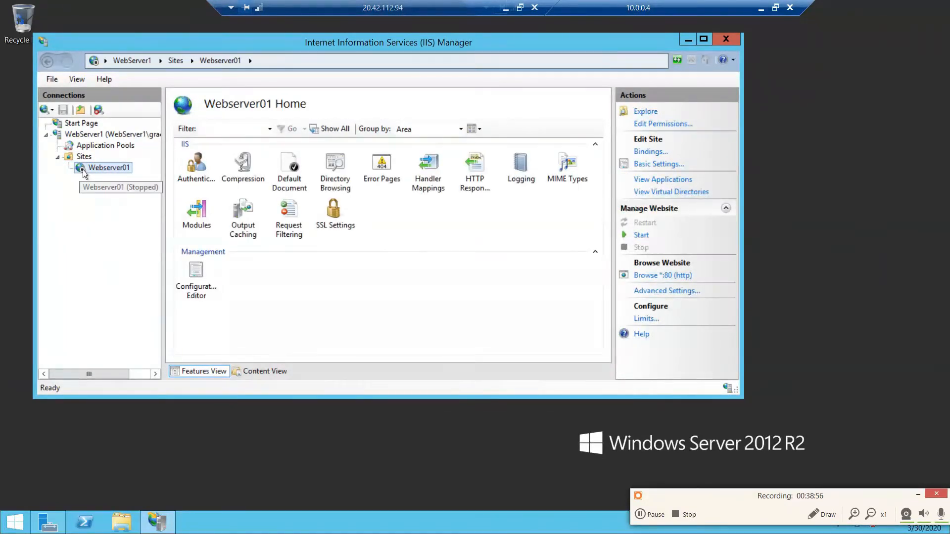
right_click(83, 171)
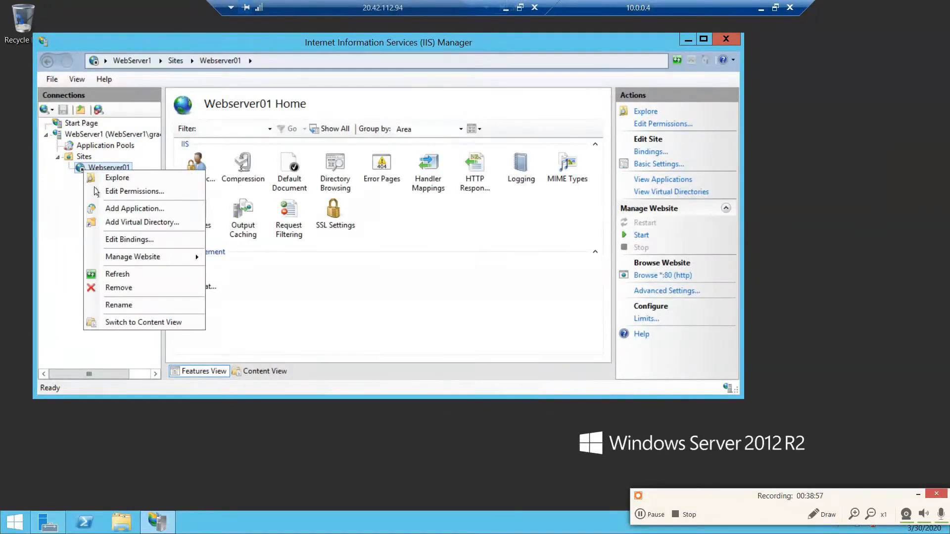
click(119, 288)
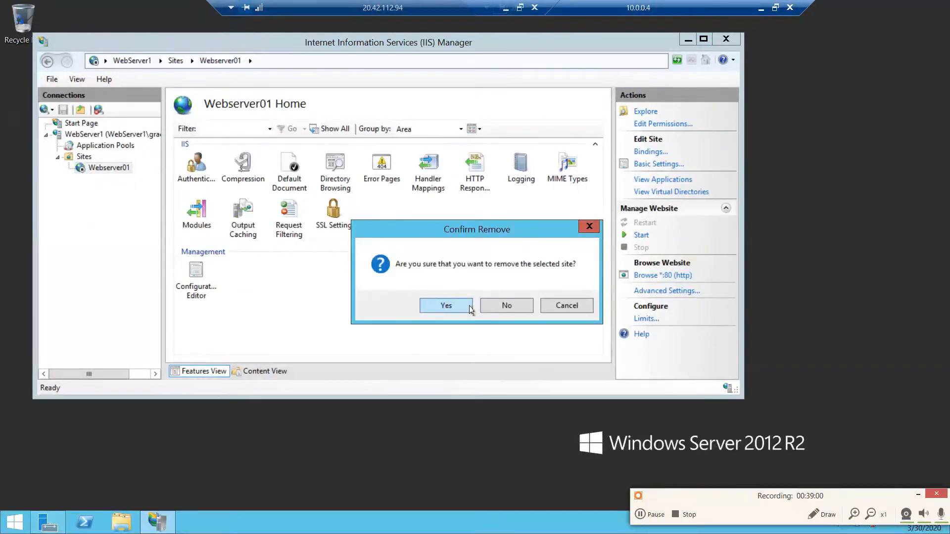
click(446, 305)
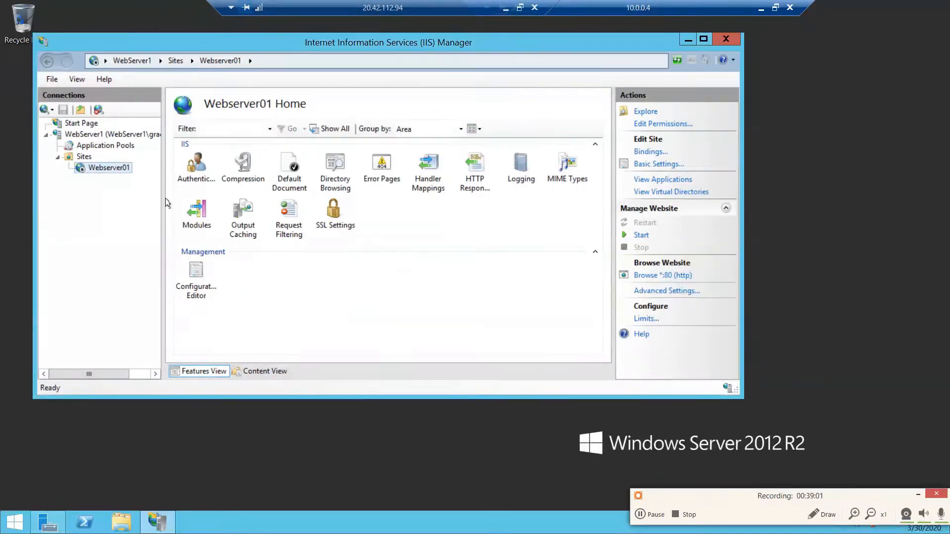
- Add a website named WebServer01 with physical path C:\Web, bound to http on port 80 and started immediately
right_click(82, 162)
click(101, 168)
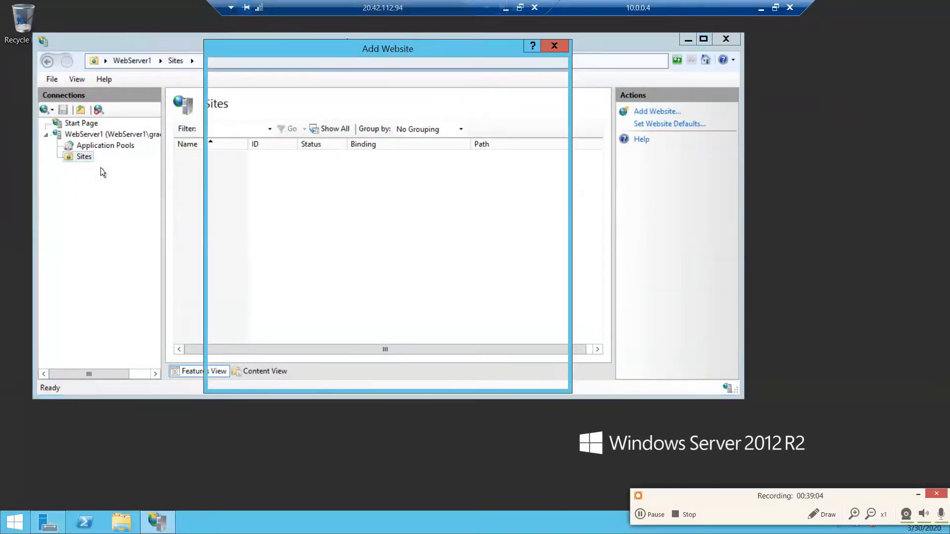
text(WebServer01)
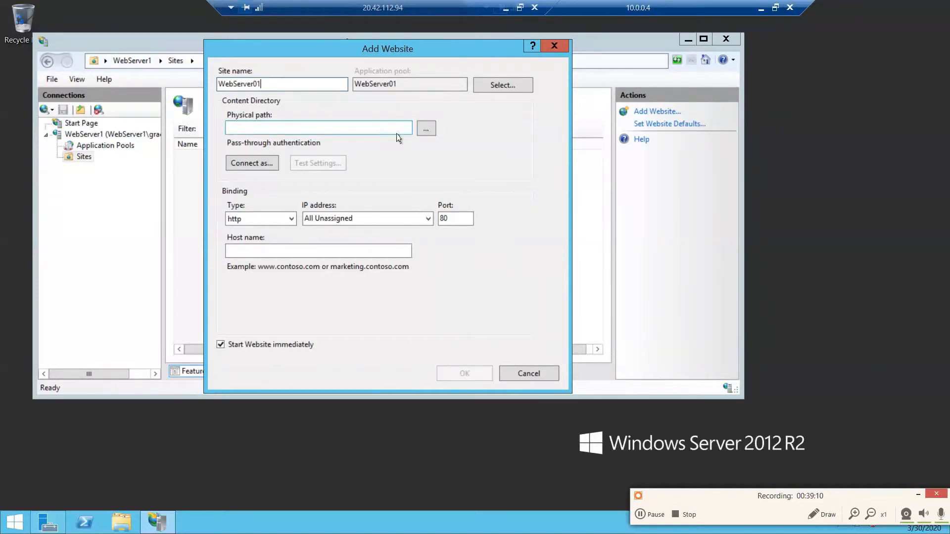
click(425, 130)
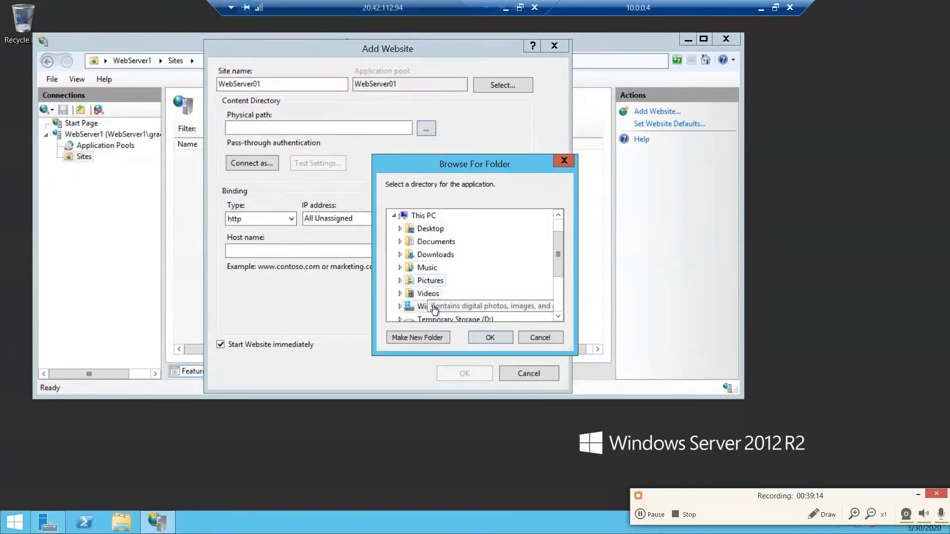
click(434, 308)
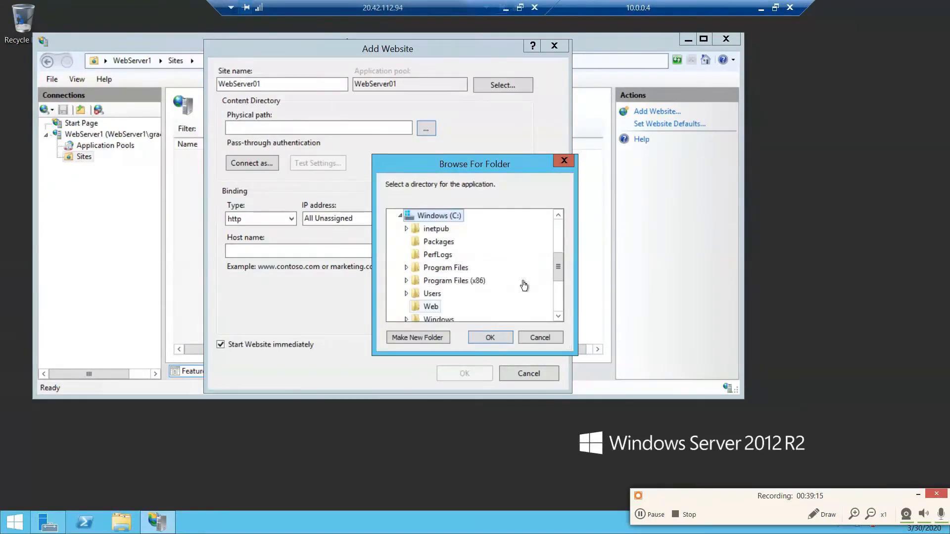
click(429, 307)
click(495, 338)
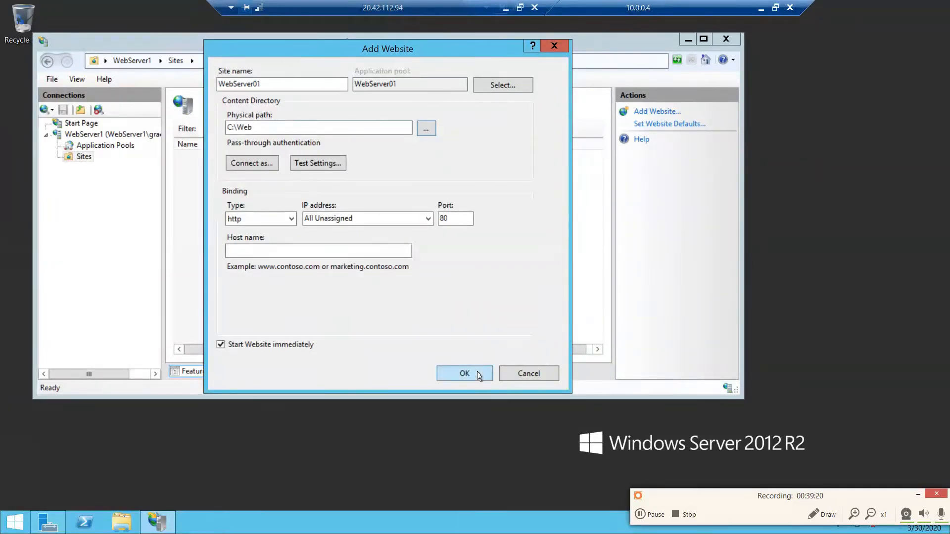
click(464, 373)
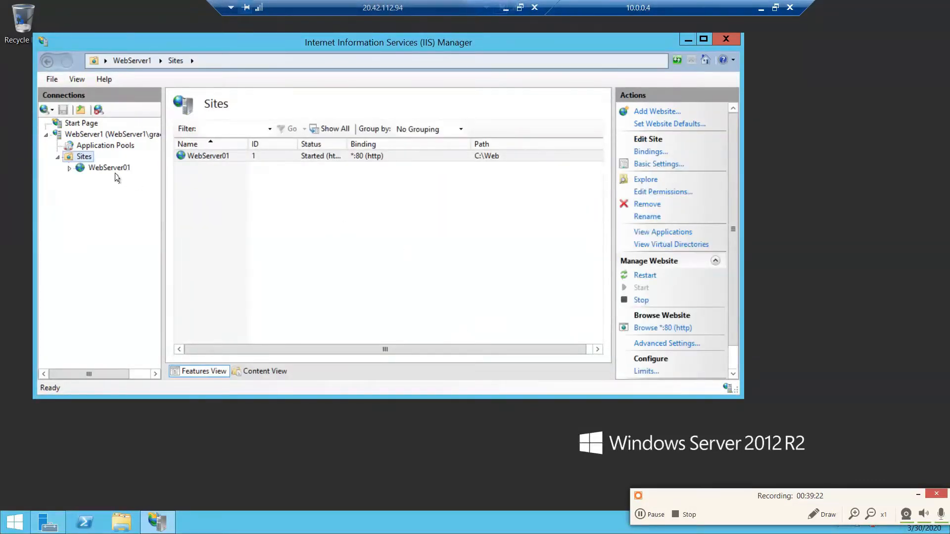
- Open the Default Document settings of the WebServer01 site and start adding a default document
click(110, 169)
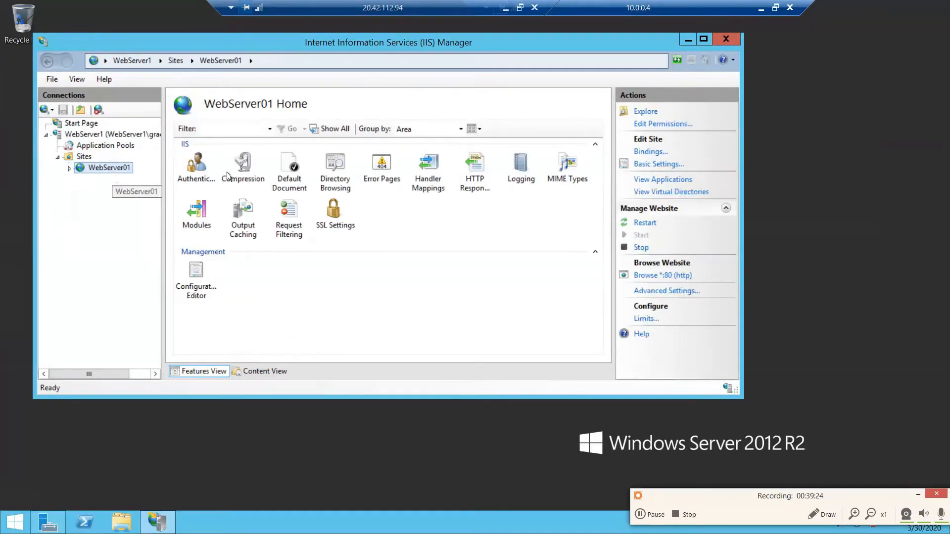
click(292, 171)
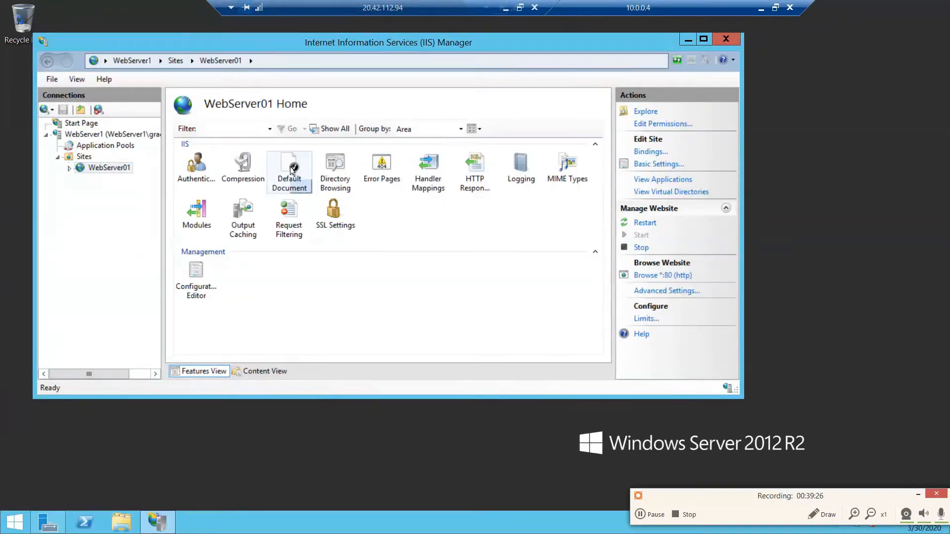
double_click(292, 169)
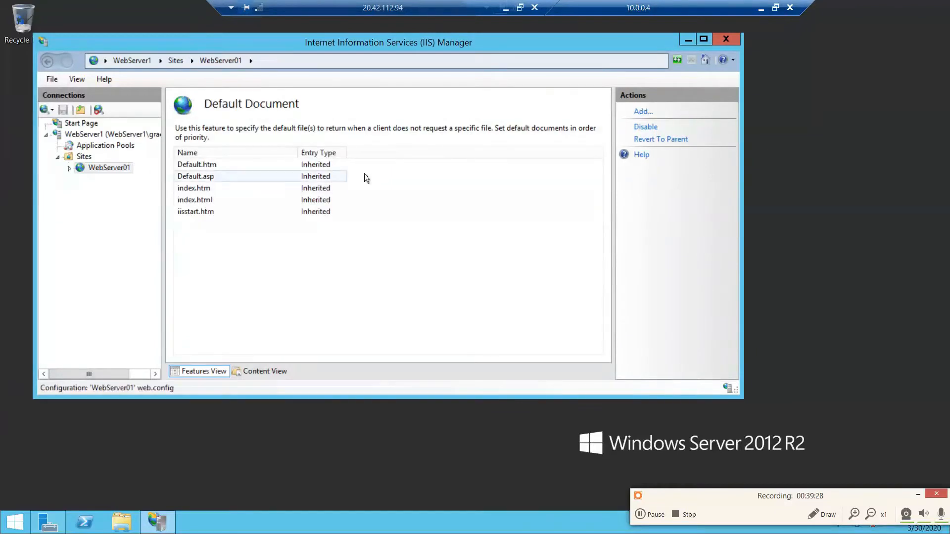
click(642, 112)
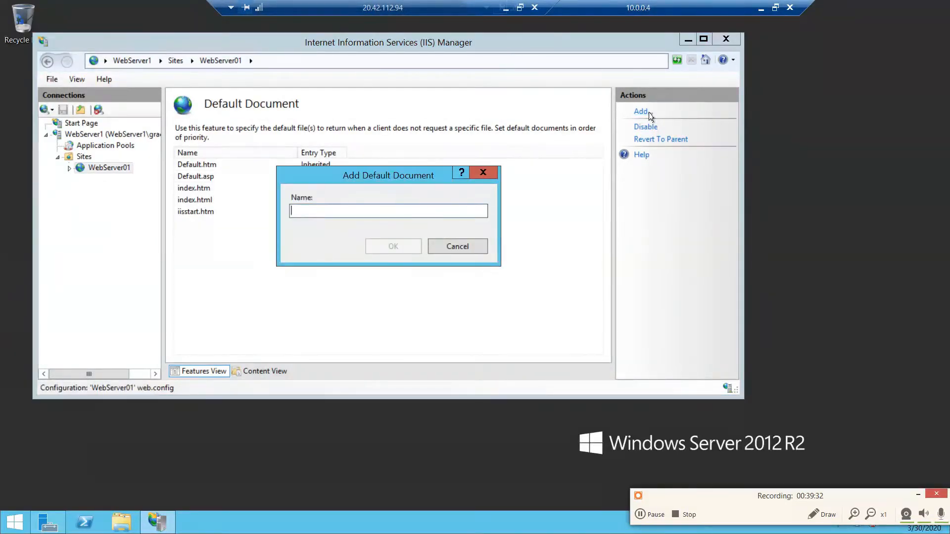
- Check the name of the HTML file in C:\Web using File Explorer, then return to the default document entry
click(123, 526)
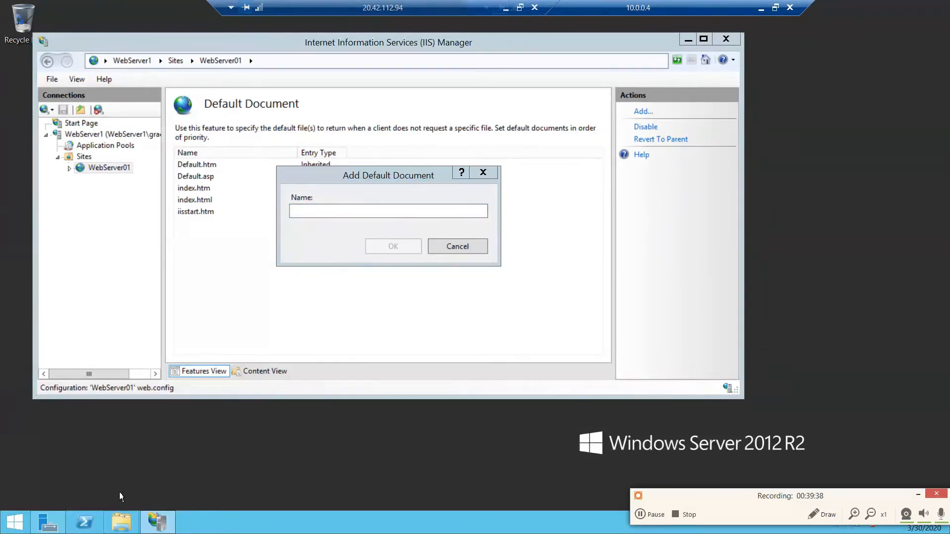
click(122, 522)
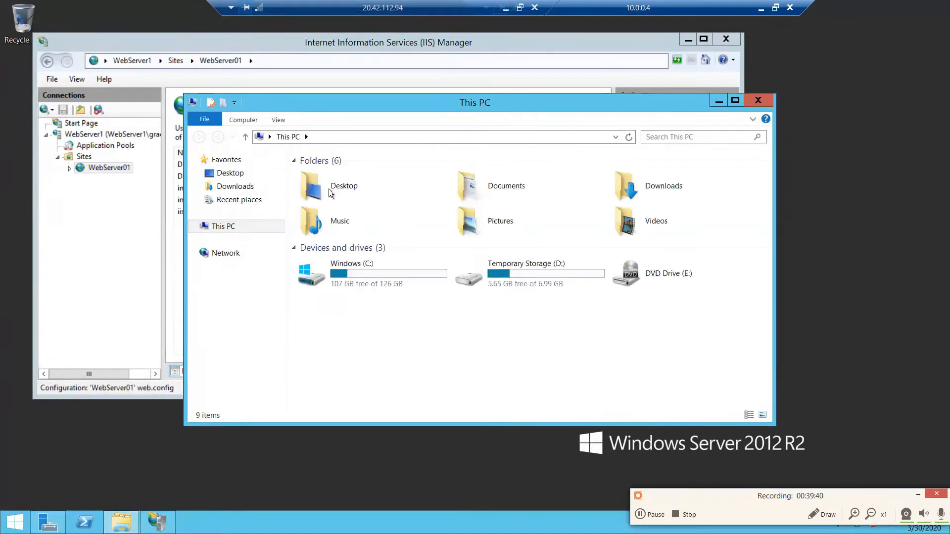
click(356, 265)
double_click(356, 265)
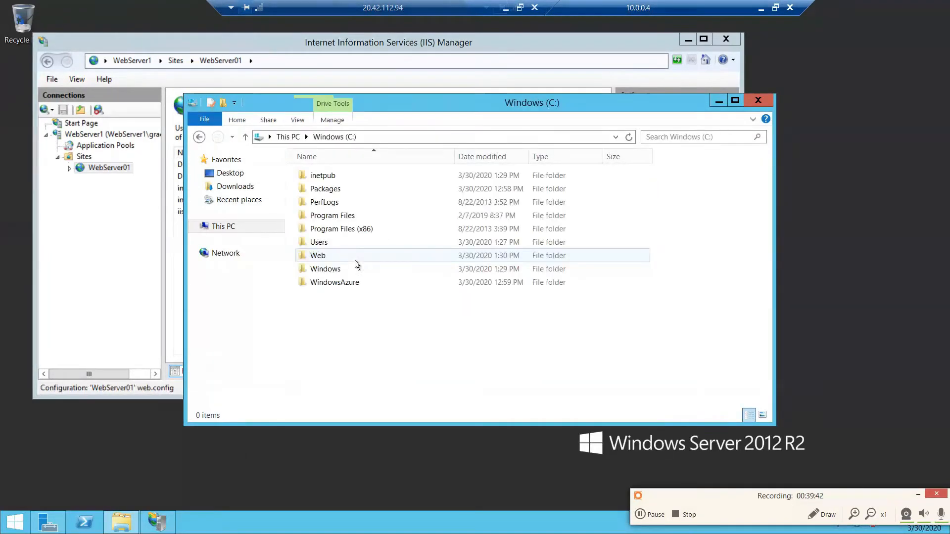
double_click(320, 256)
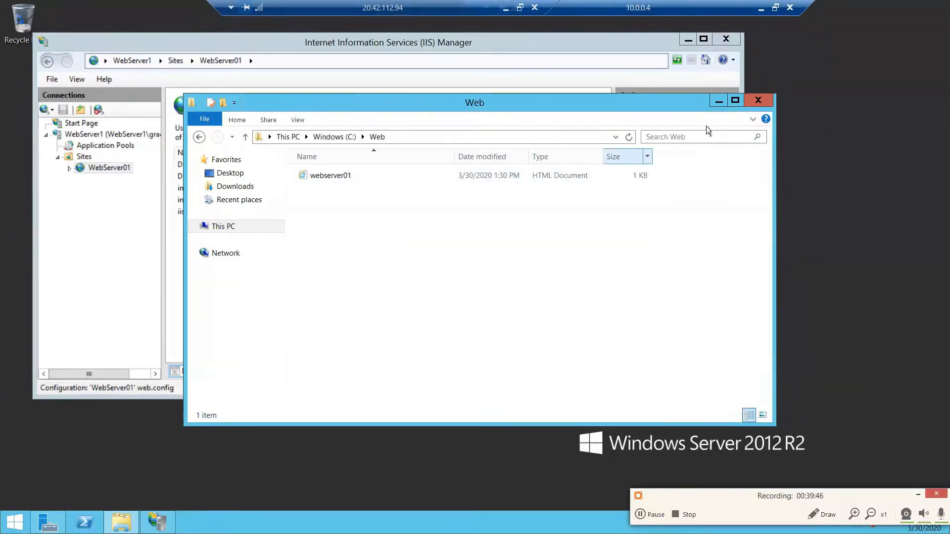
click(719, 102)
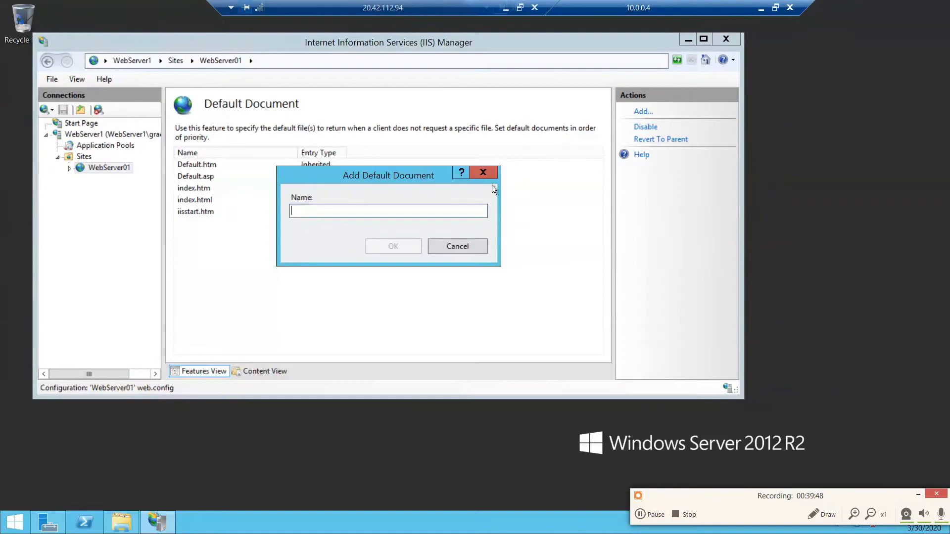
- Add webserver01 and then webserver01.html as default documents of the WebServer01 site
text(webserver01)
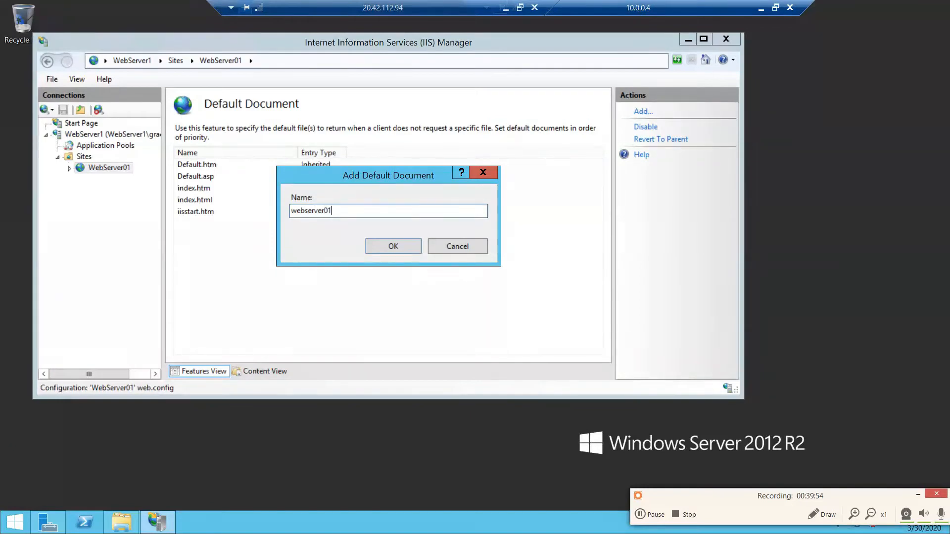
click(417, 246)
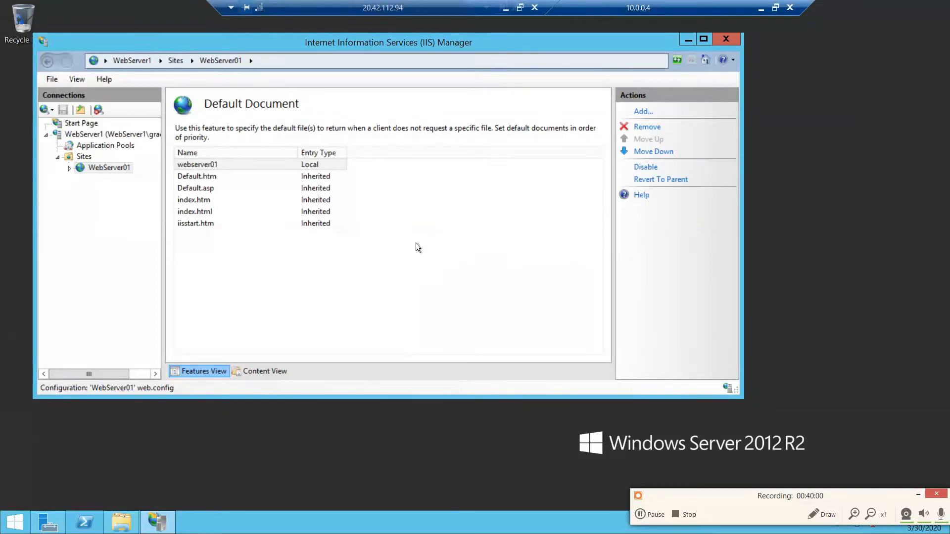
click(240, 166)
click(240, 165)
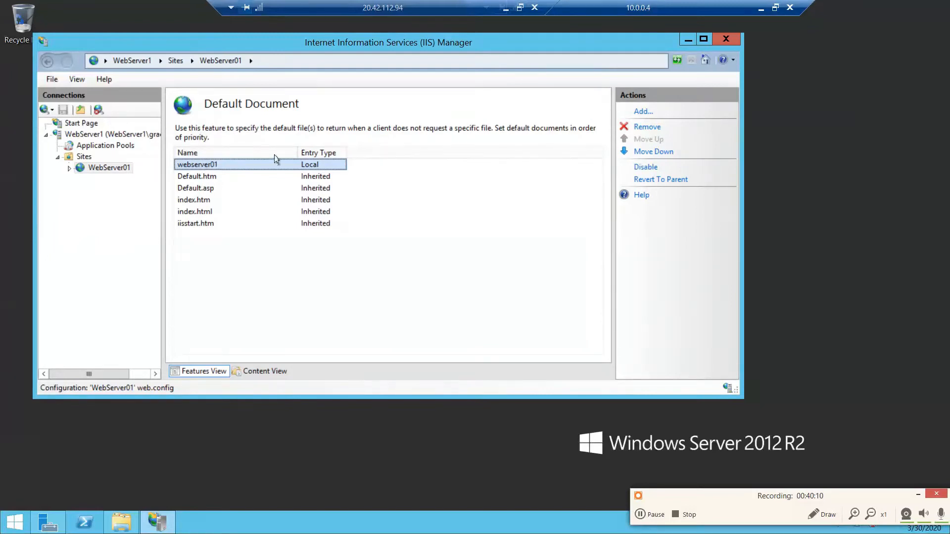
click(643, 112)
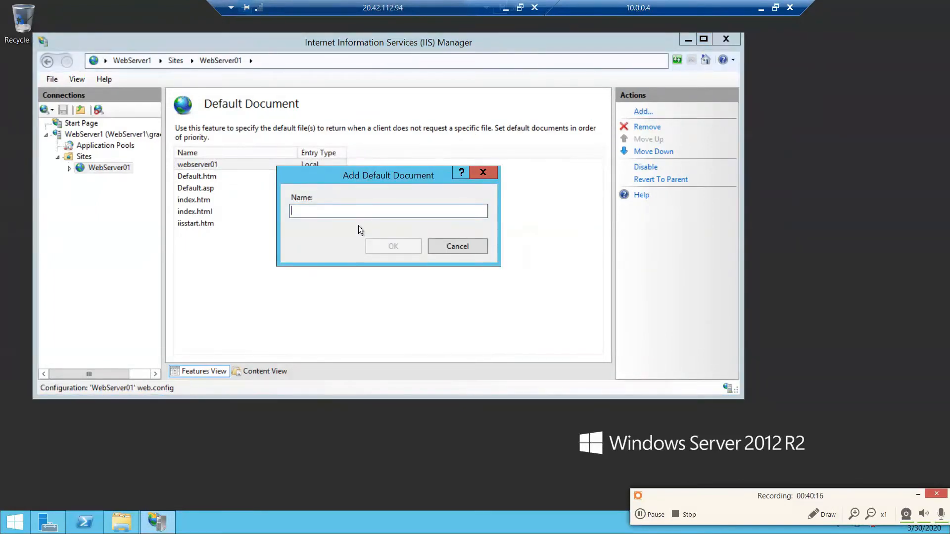
text(we)
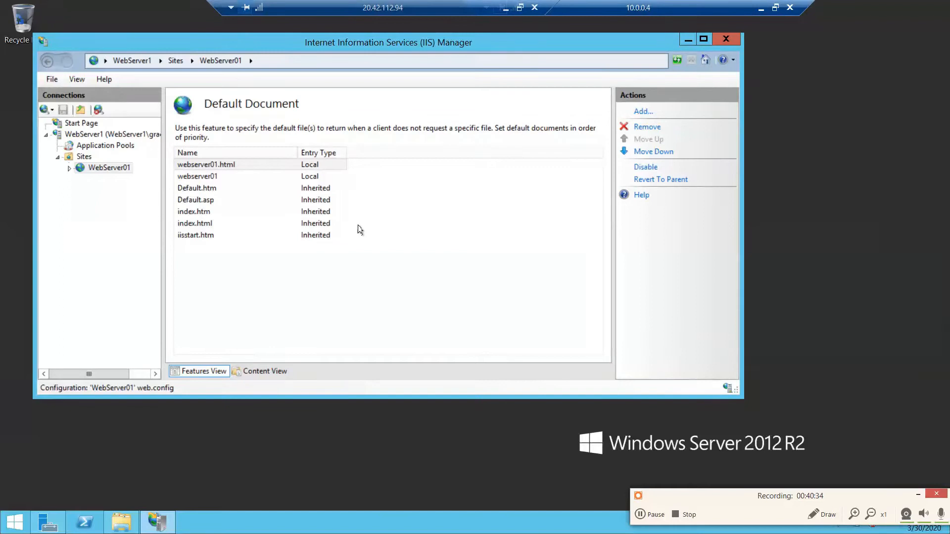
- Switch to the Azure portal in the browser, open WebServerpublicip in the MyFirstNetwork resource group and copy its IP address
drag(423, 5, 459, 50)
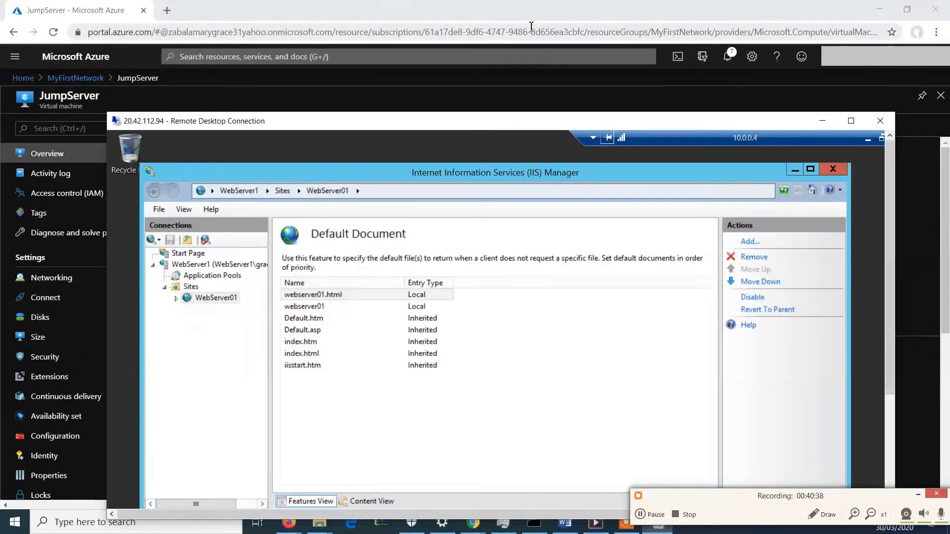
click(536, 22)
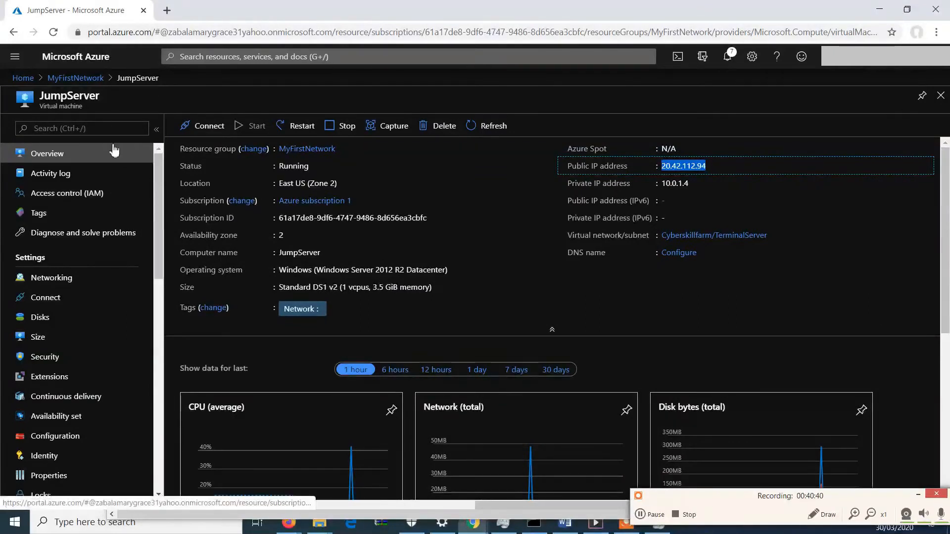
click(96, 85)
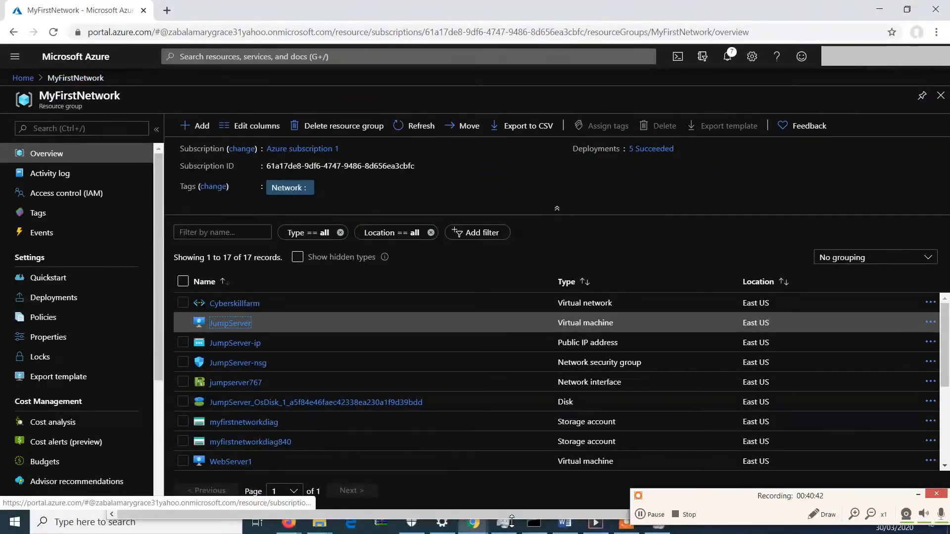
scroll(638, 436, down, 3)
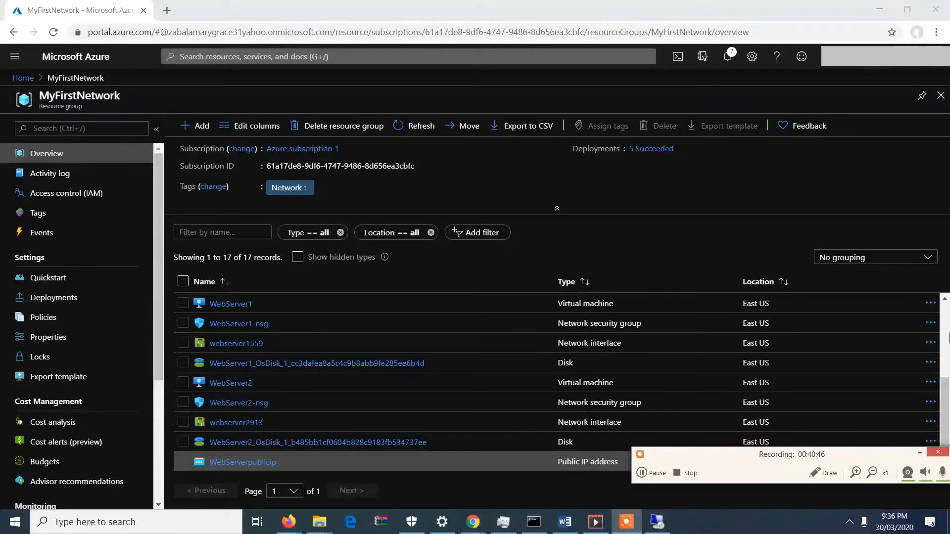
click(948, 386)
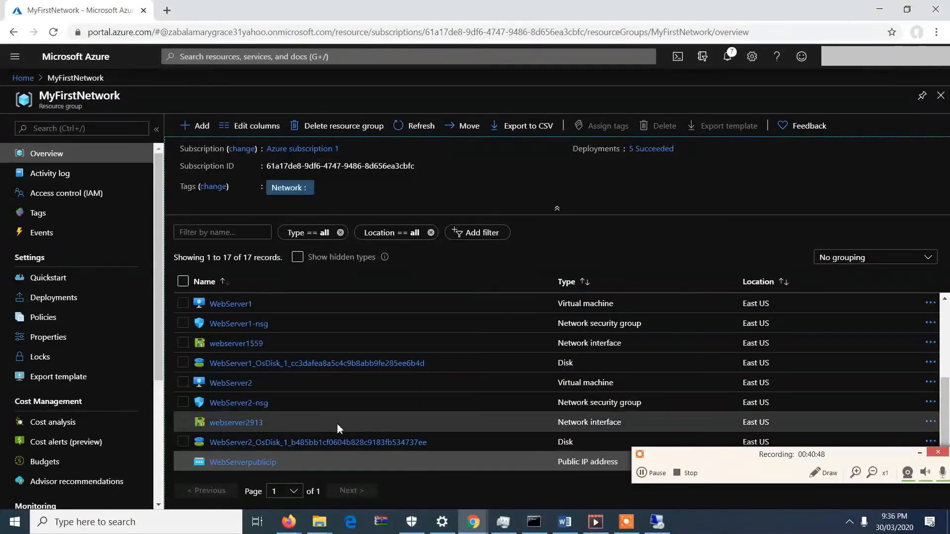
click(268, 463)
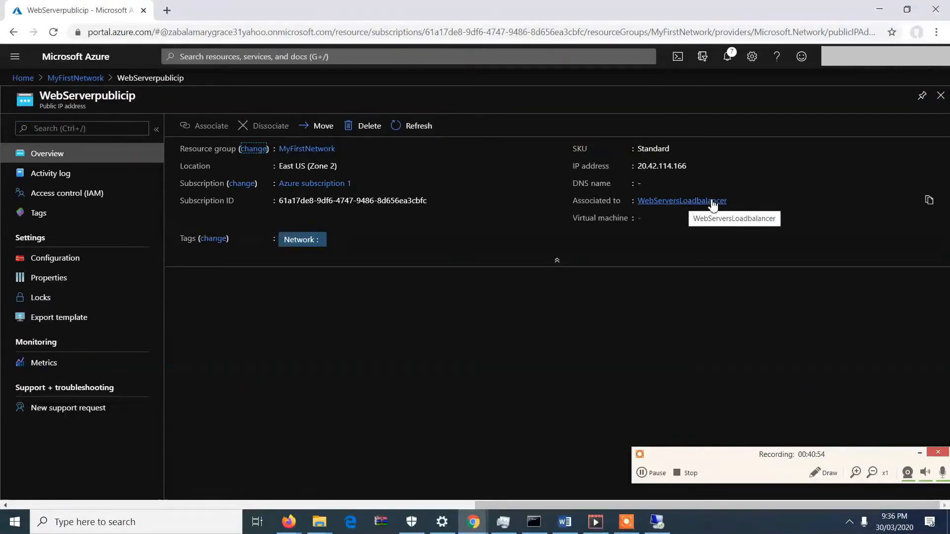
drag(701, 169, 638, 166)
key(ctrl+c)
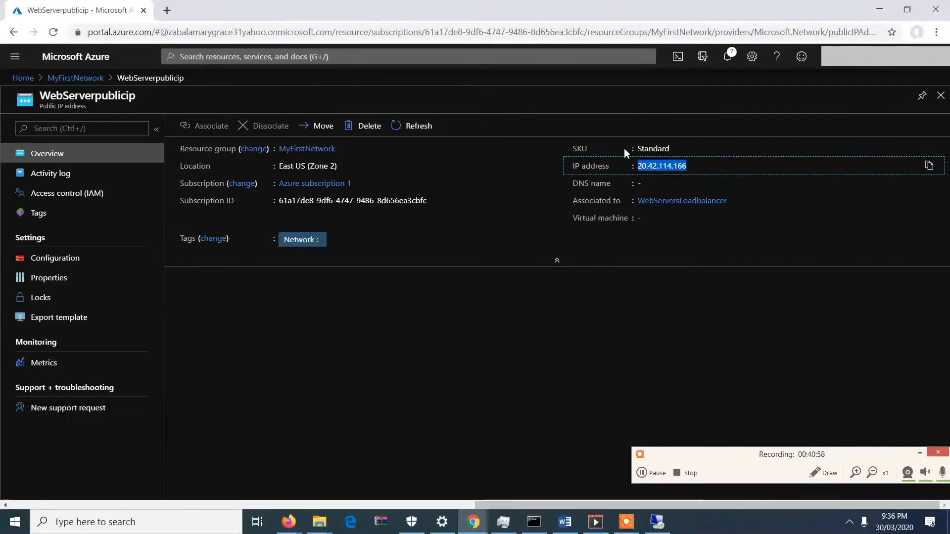
click(173, 10)
text(http://)
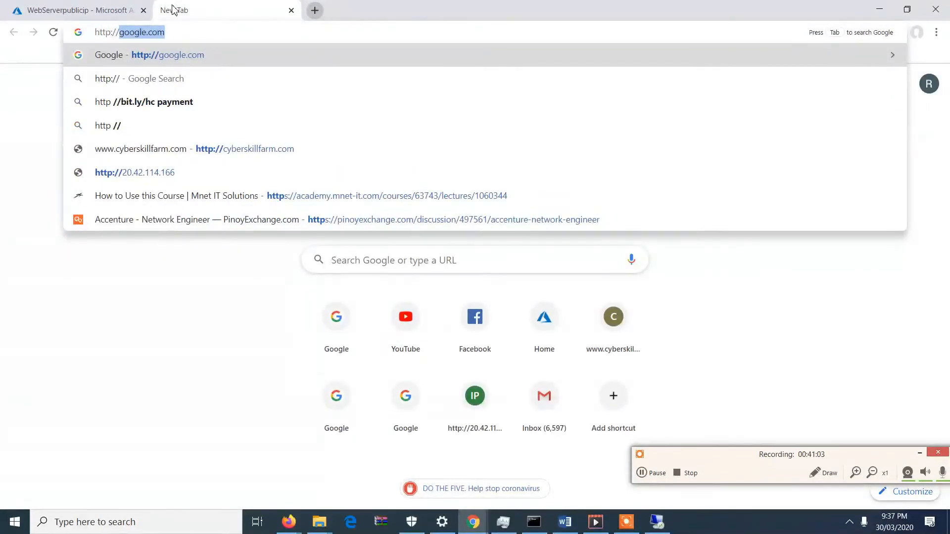
key(ctrl+v)
key(Return)
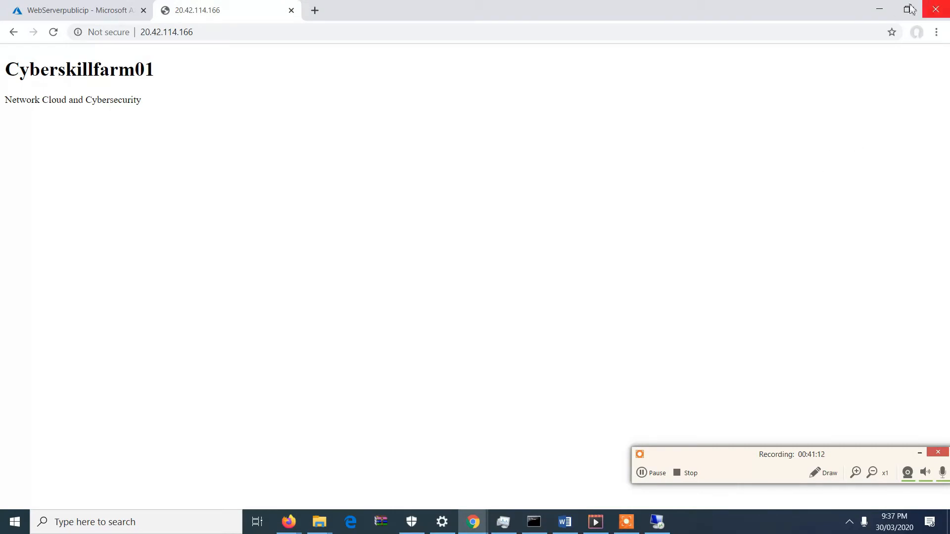
- Return to the full-screen remote desktop session and disconnect from the web server at 10.0.0.4
click(879, 9)
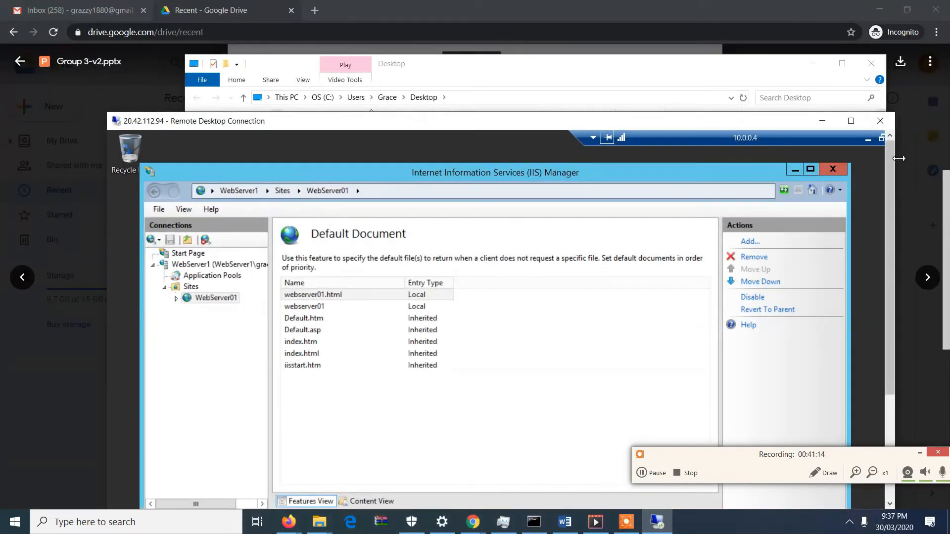
click(861, 123)
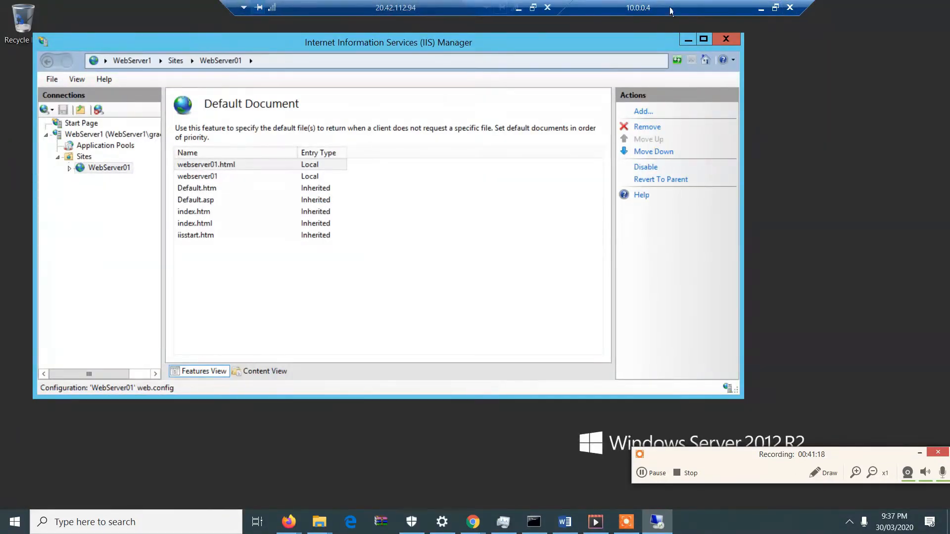
click(790, 7)
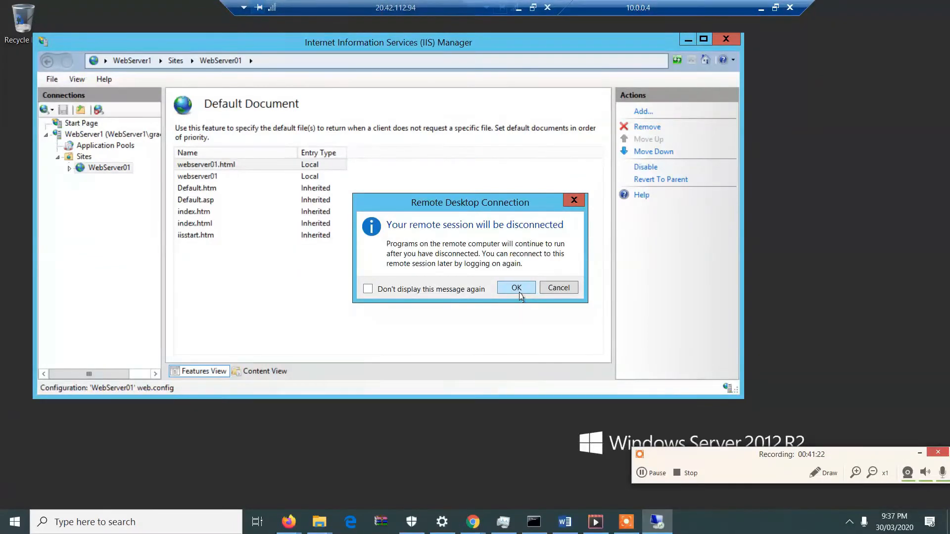
click(519, 291)
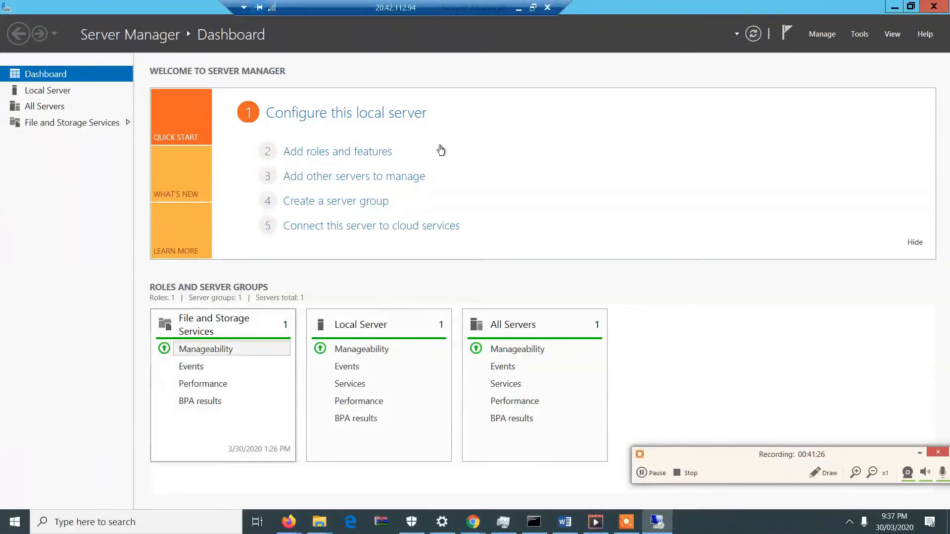
- Launch Remote Desktop Connection from the app list on the 20.42.112.94 server and restore the session to full screen
key(super)
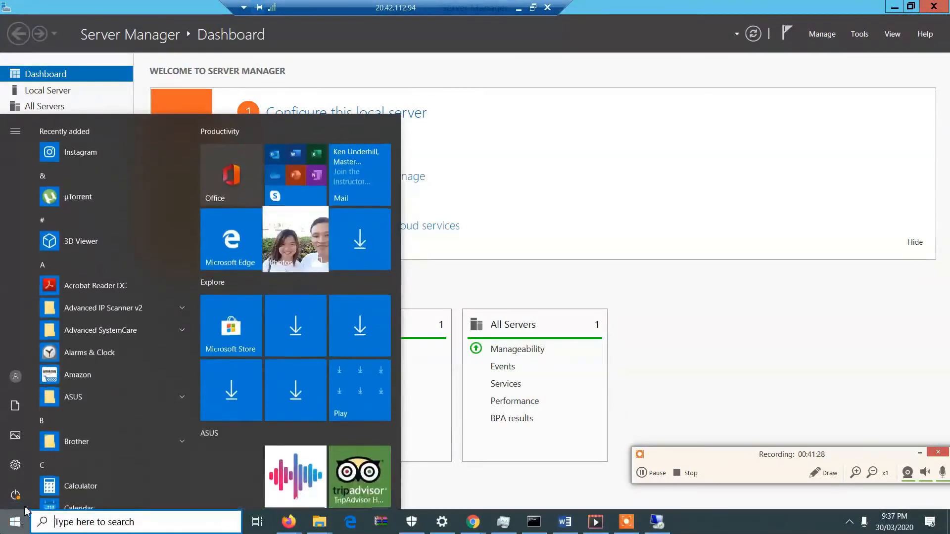
click(752, 162)
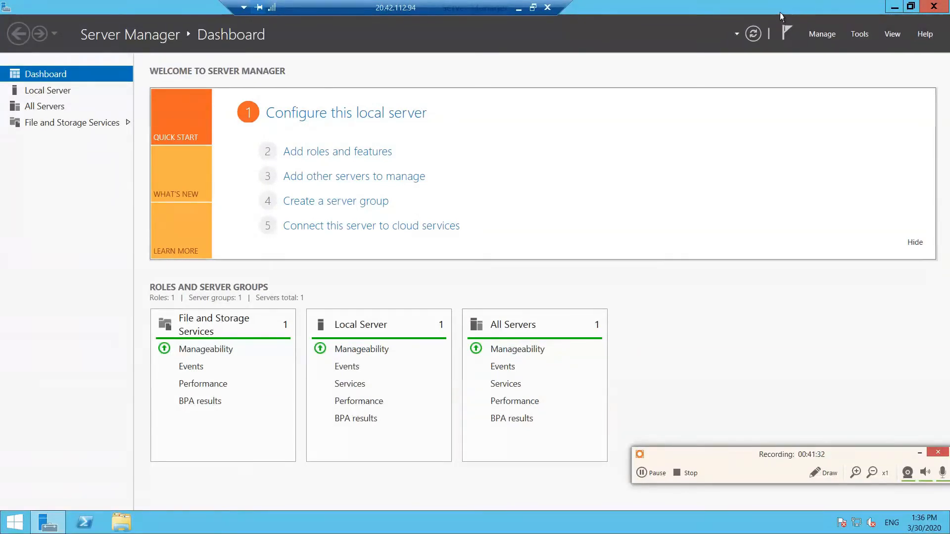
double_click(477, 7)
drag(474, 51, 470, 44)
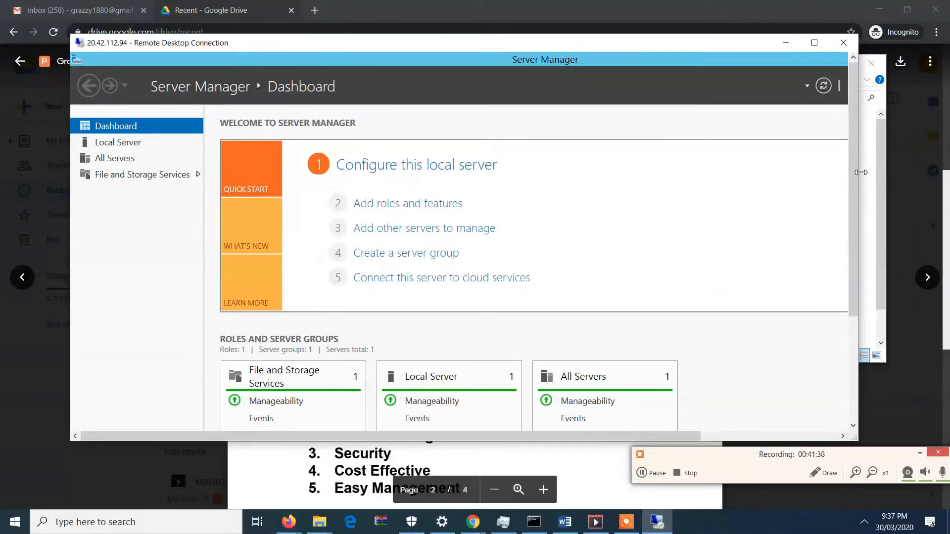
drag(855, 173, 861, 310)
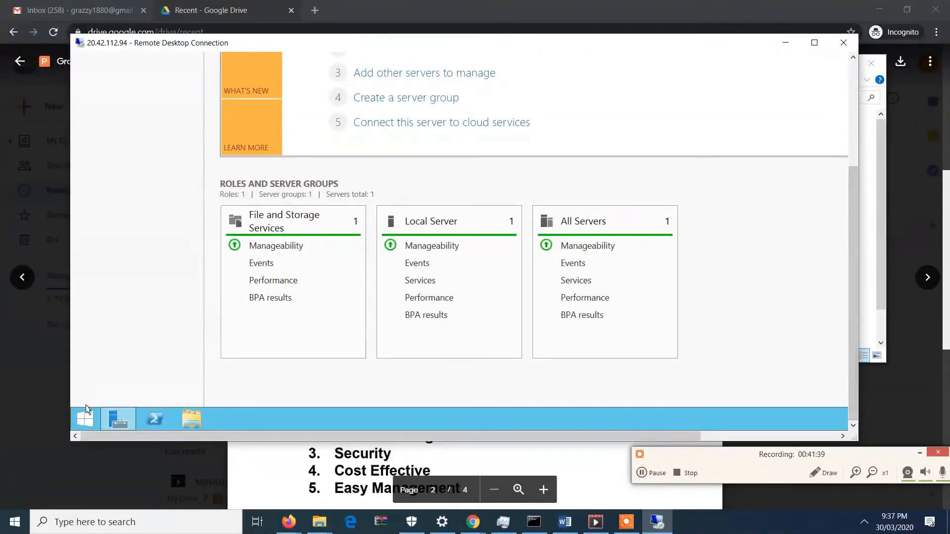
click(85, 422)
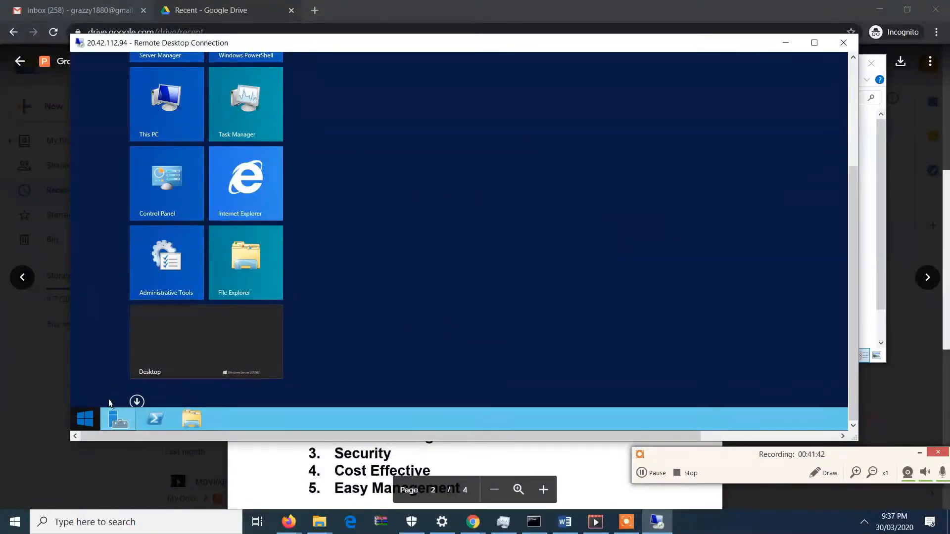
click(138, 402)
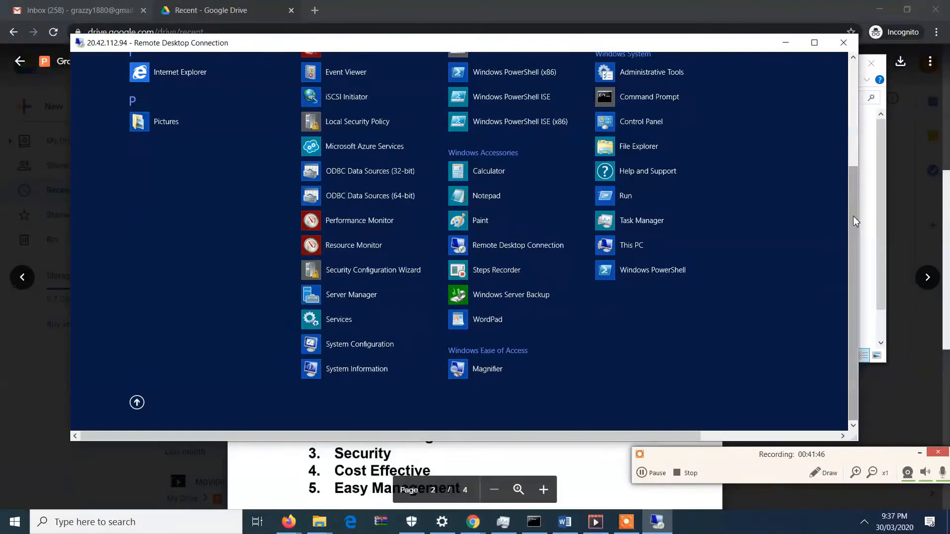
click(494, 251)
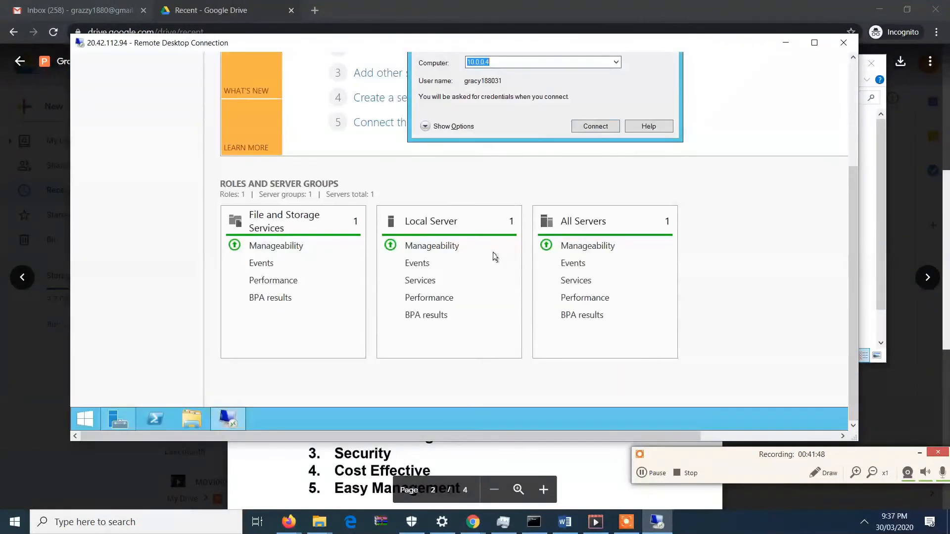
click(814, 44)
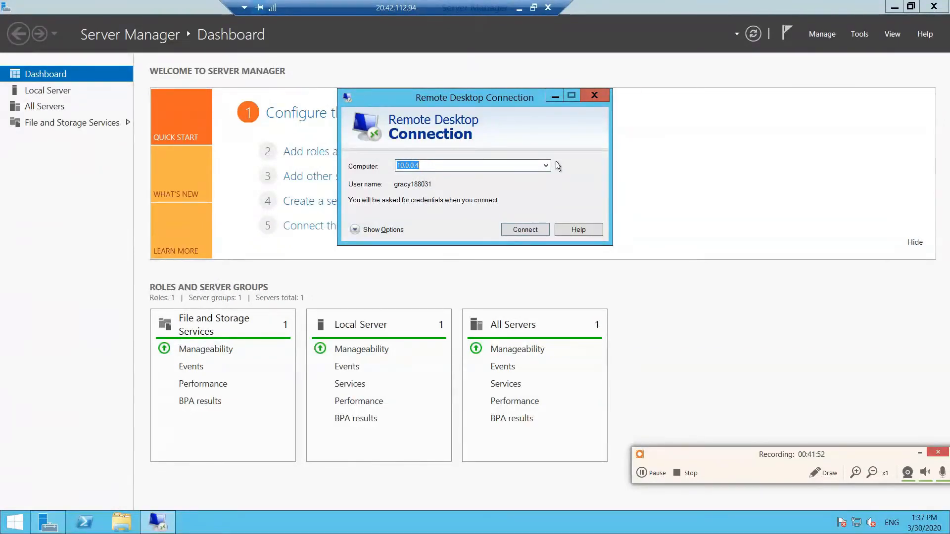
- Set the remote computer to 10.0.0.5 and start the connection
click(497, 165)
key(BackSpace)
text(5)
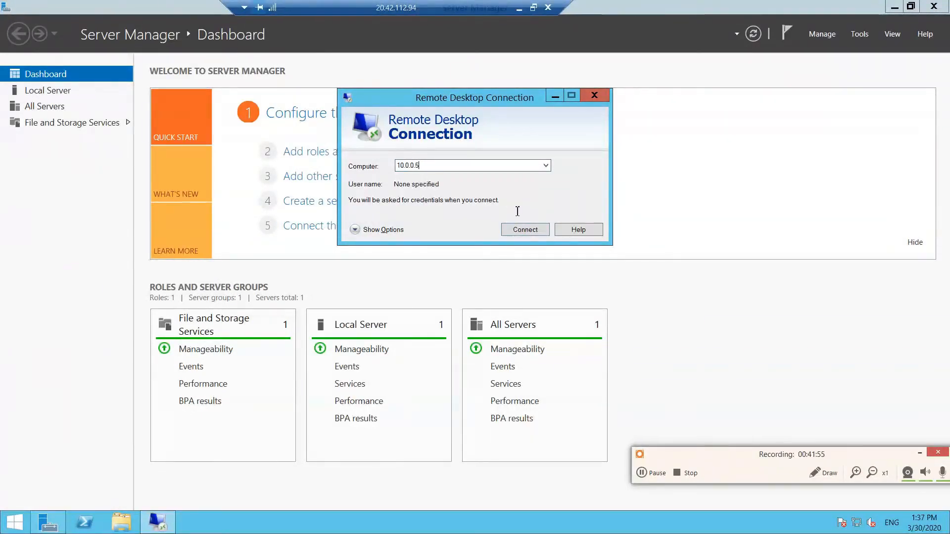
click(536, 229)
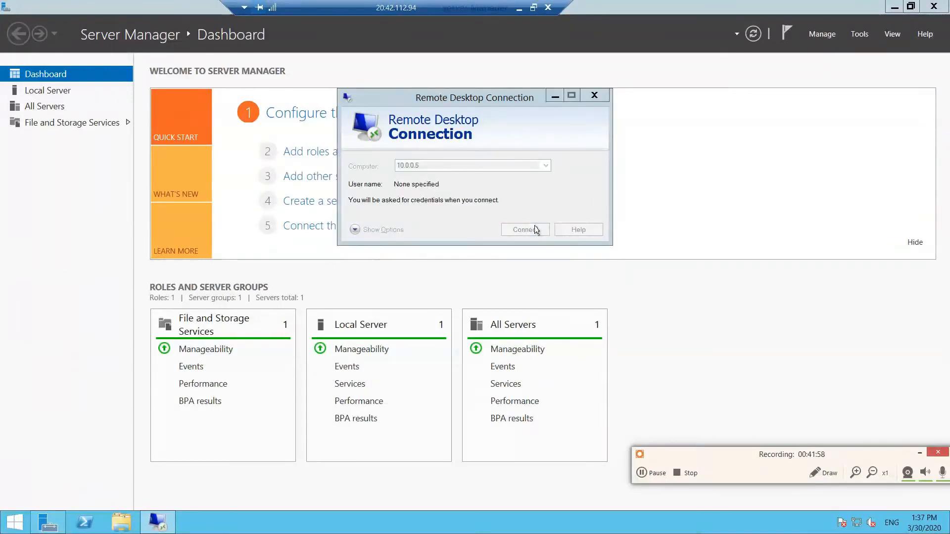
- Enter the account user name and password for 10.0.0.5 and submit the credentials
click(496, 123)
text(gracy1)
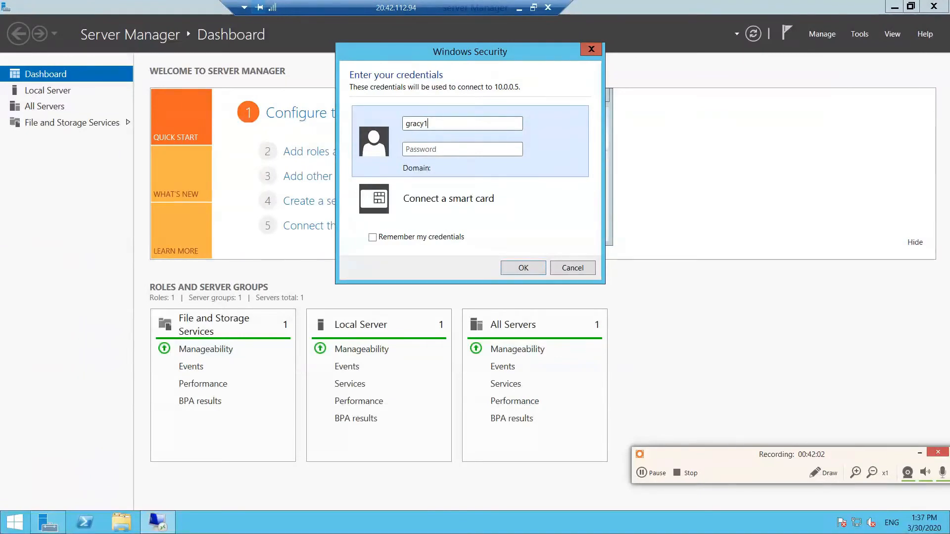
text(88031)
key(Tab)
text(•••••••••)
click(537, 274)
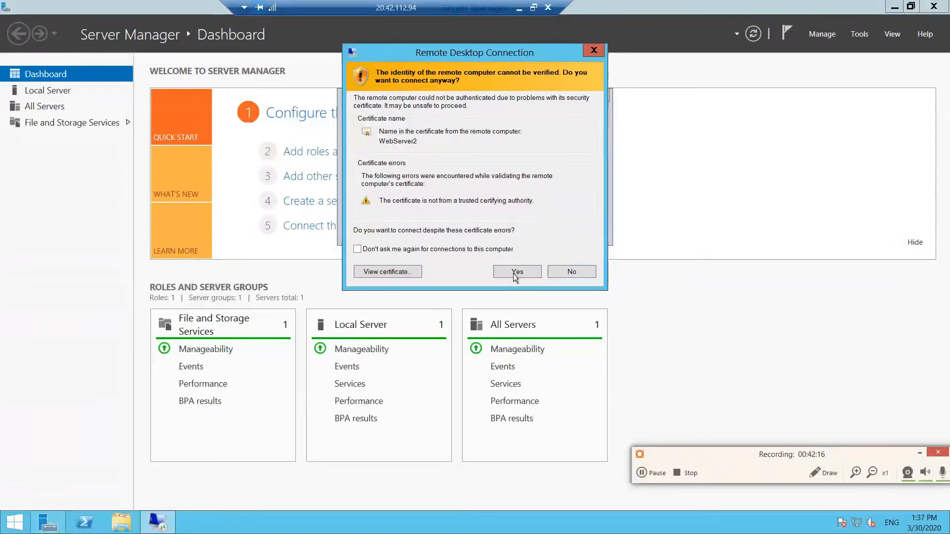
- Accept the untrusted certificate to connect to WebServer2 and allow device discovery on its network
click(517, 272)
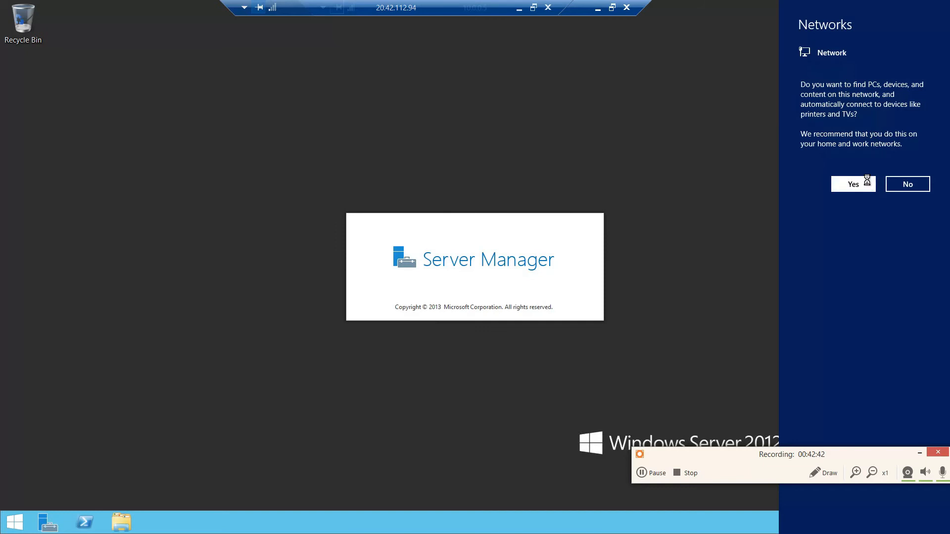
click(842, 183)
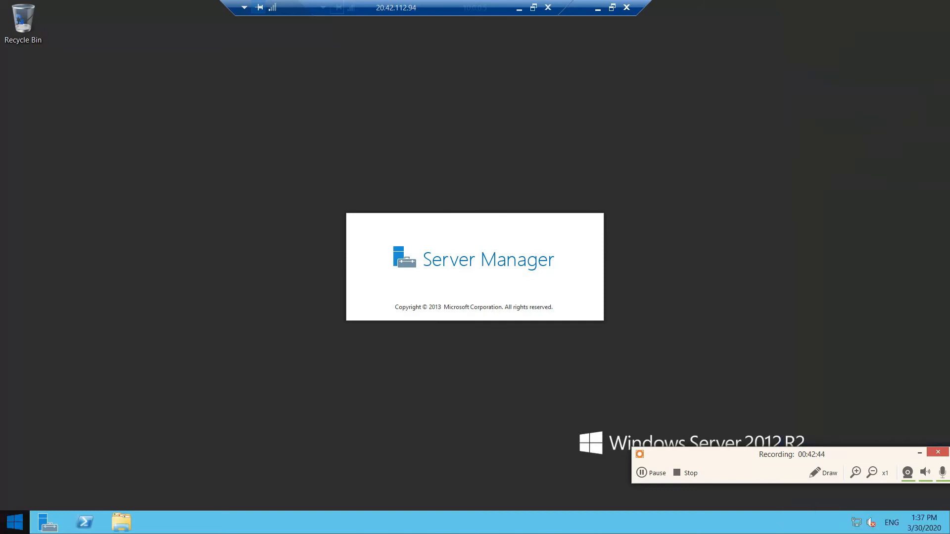
click(15, 523)
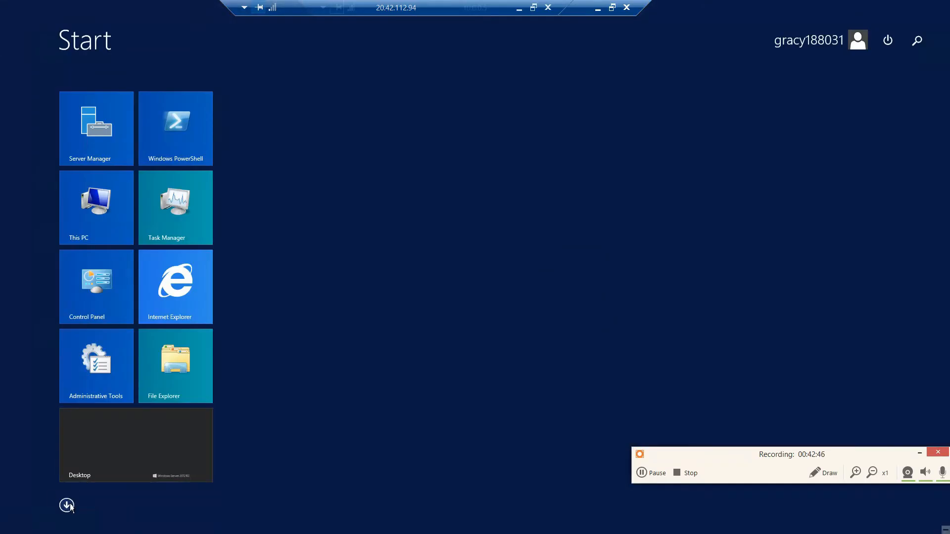
click(70, 504)
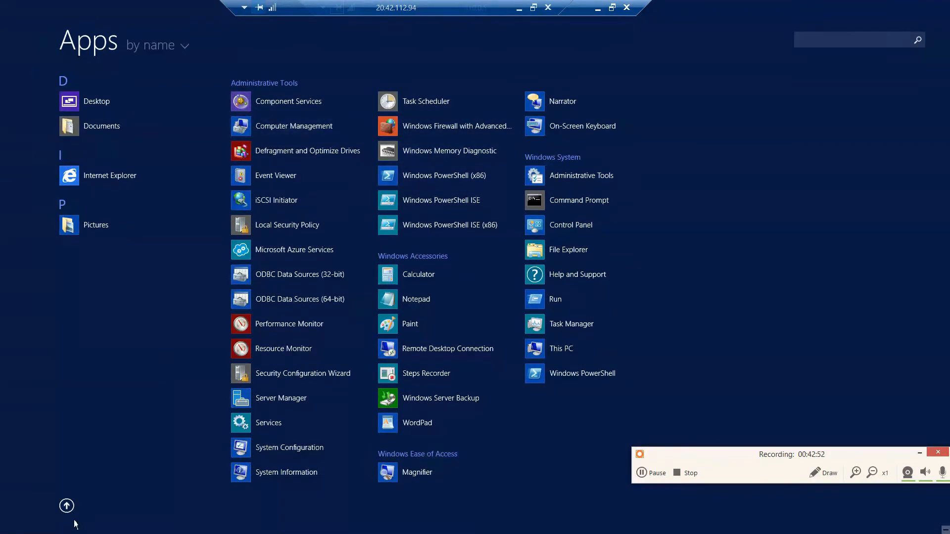
click(67, 507)
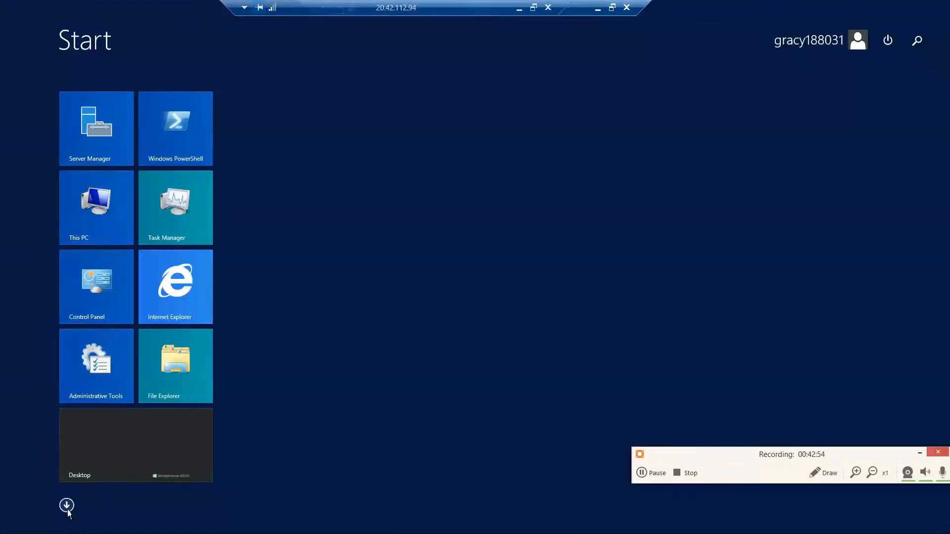
click(90, 455)
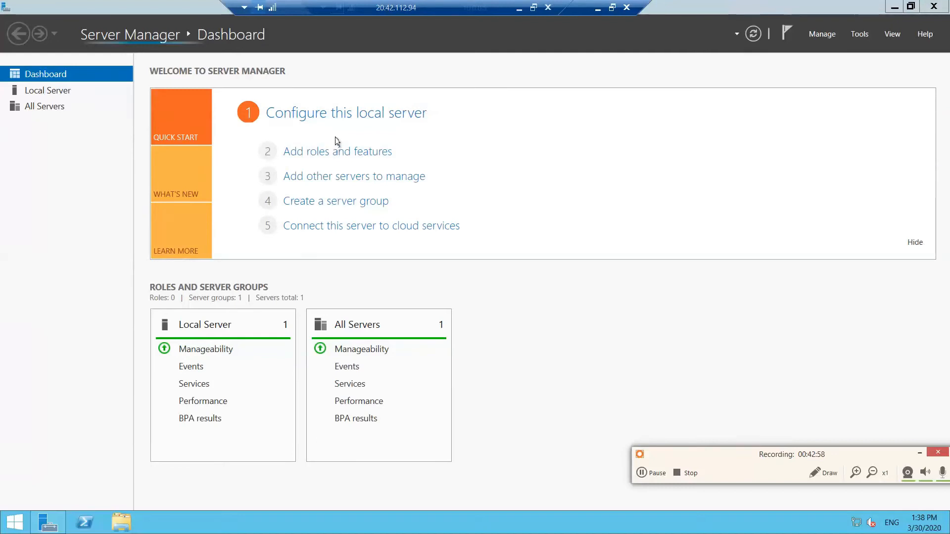
- Start adding roles and features with a role-based installation and WebServer2 as the destination server
click(339, 155)
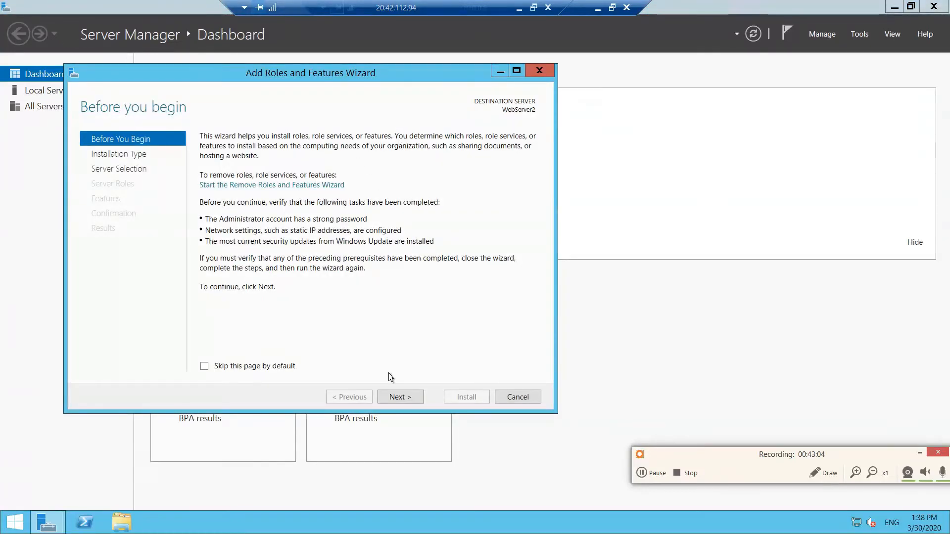
click(401, 397)
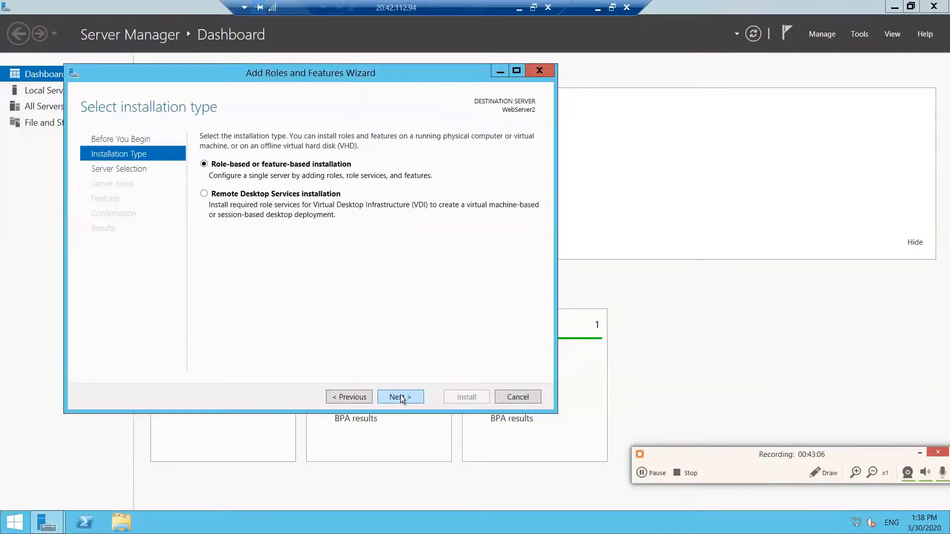
click(401, 397)
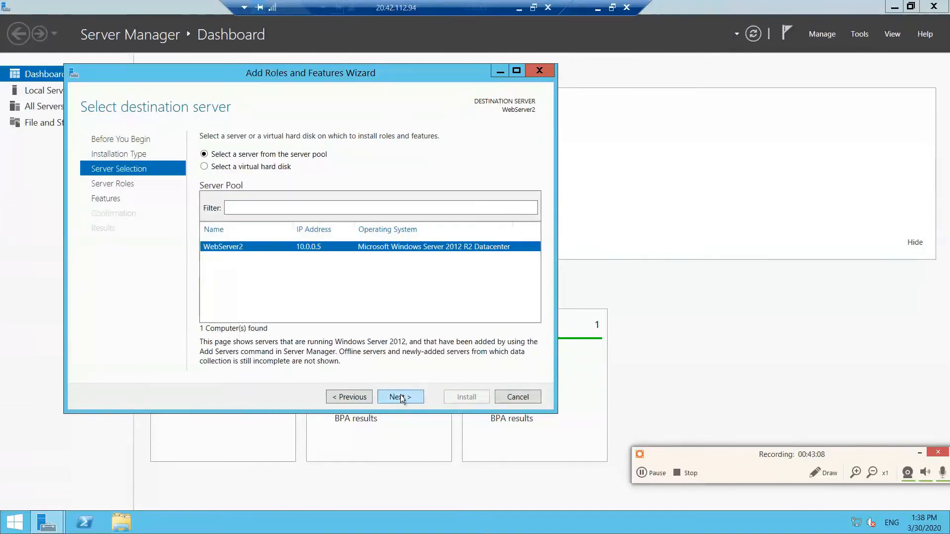
click(401, 398)
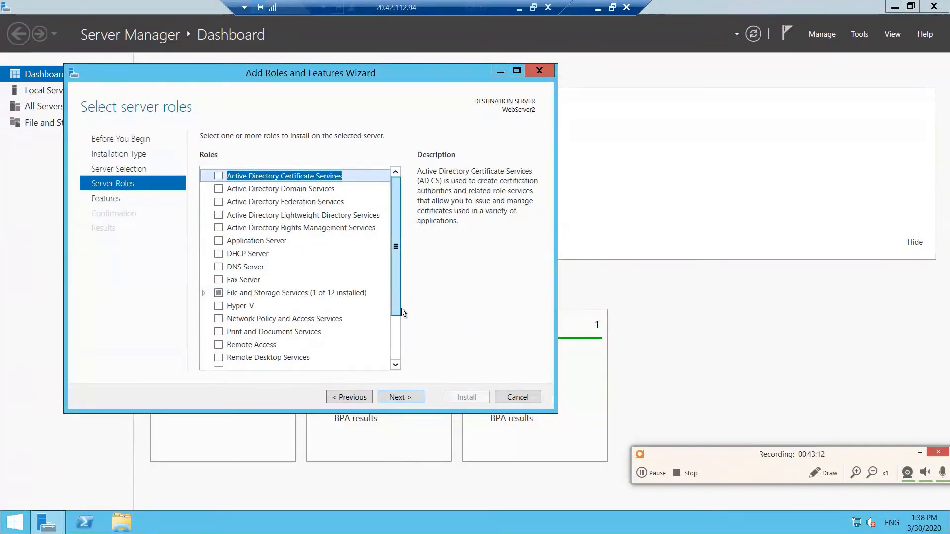
- Select the Web Server (IIS) role and include its required management tools
scroll(403, 319, down, 3)
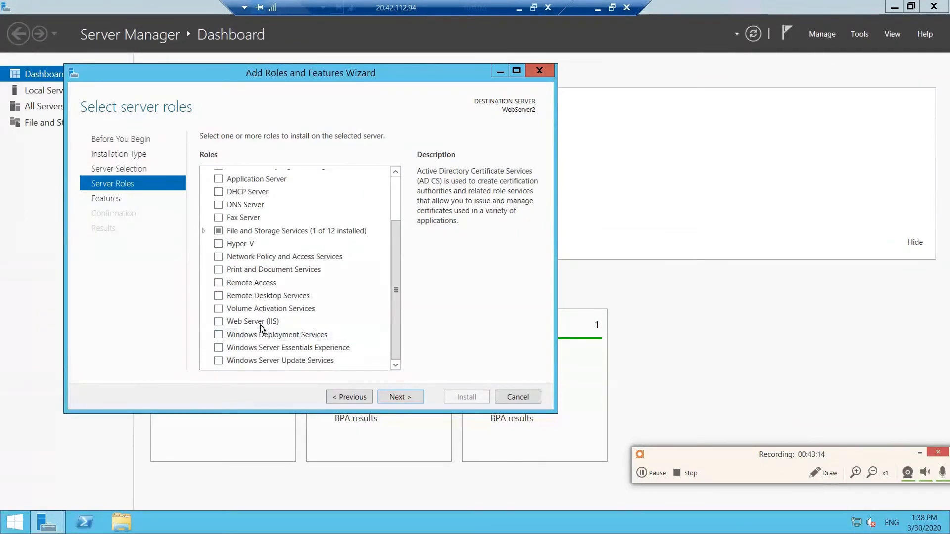
click(262, 327)
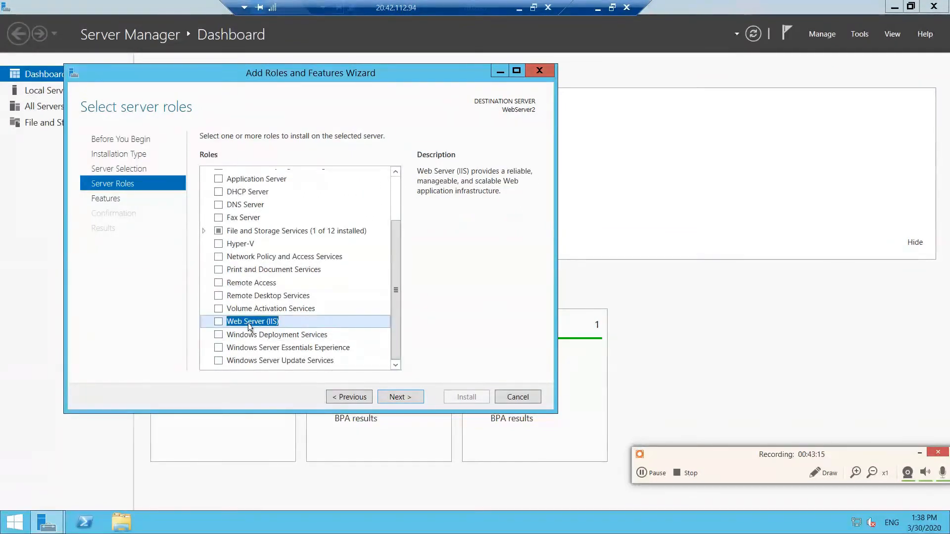
click(218, 322)
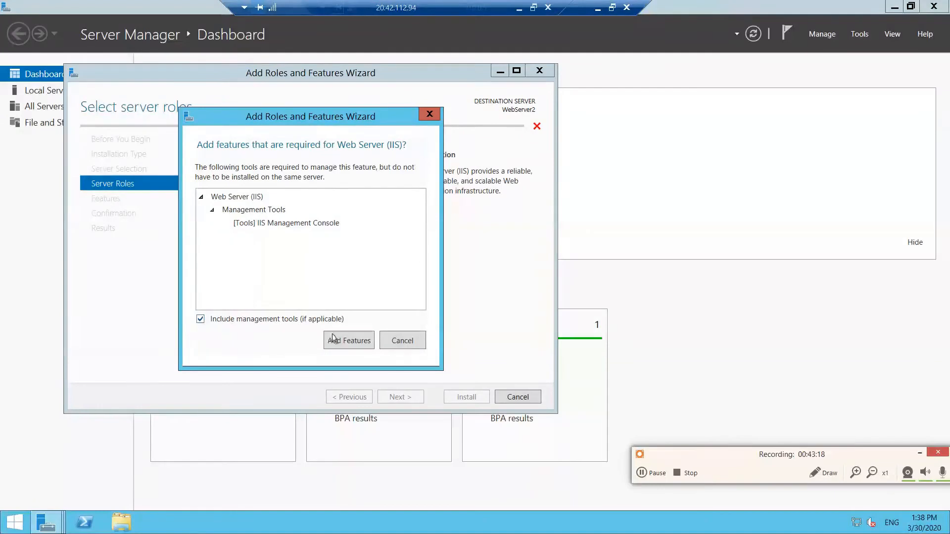
click(335, 340)
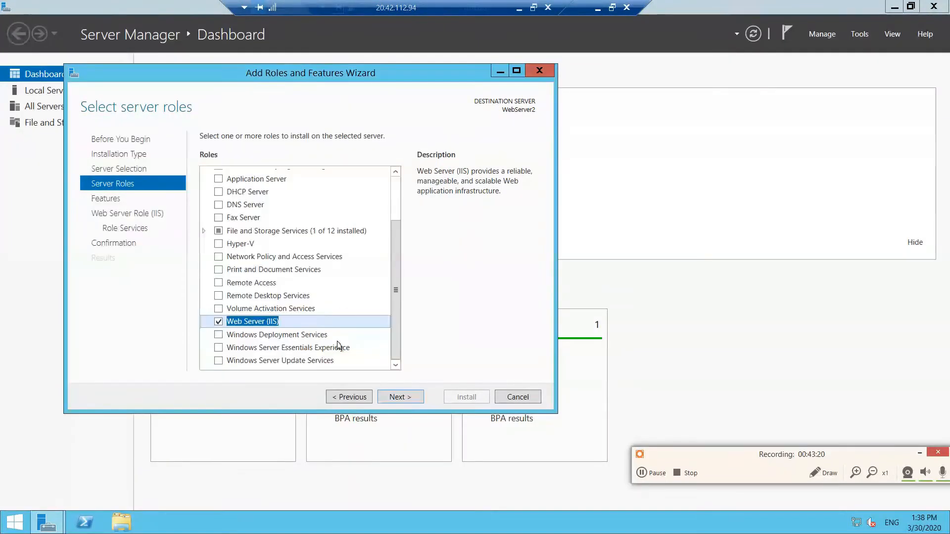
- Keep the default features and role services, install the IIS role on WebServer2, and close the wizard once finished
click(400, 398)
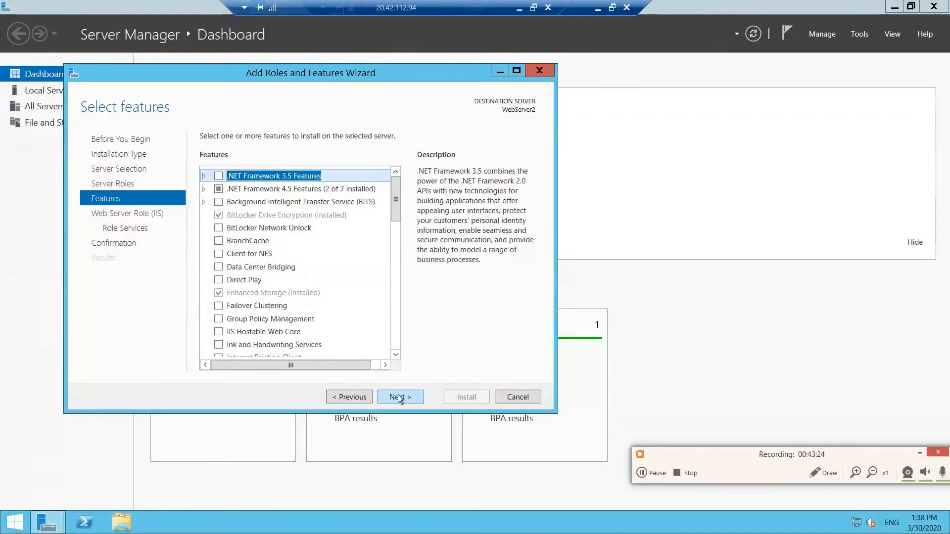
click(400, 398)
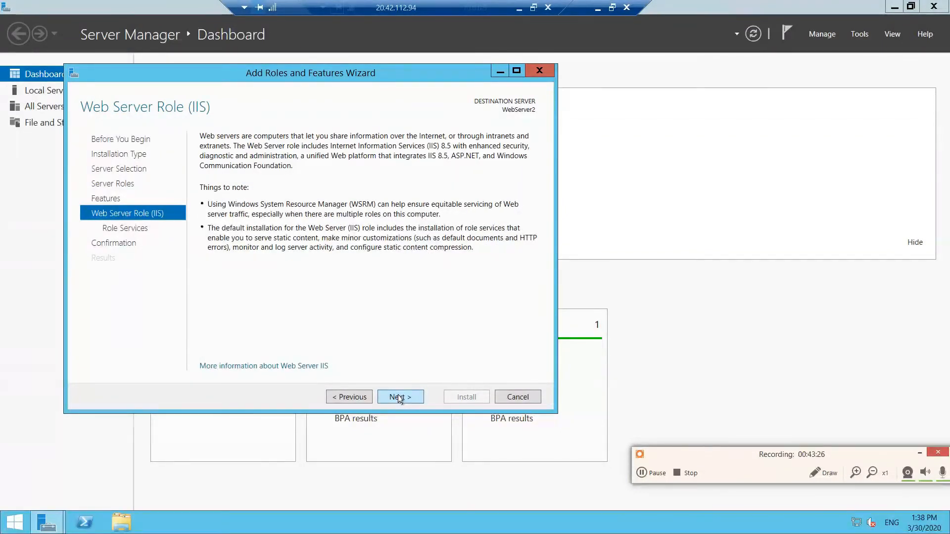
click(400, 398)
click(400, 398)
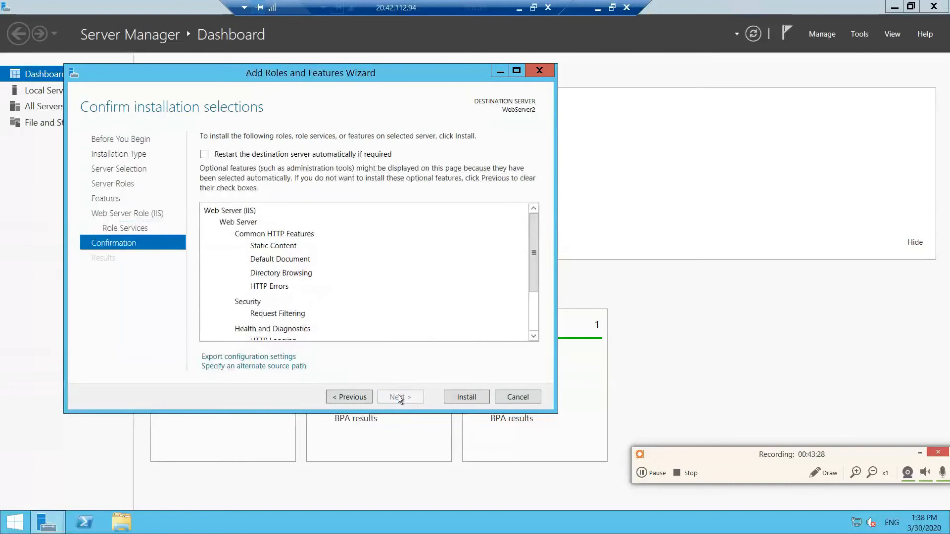
click(465, 398)
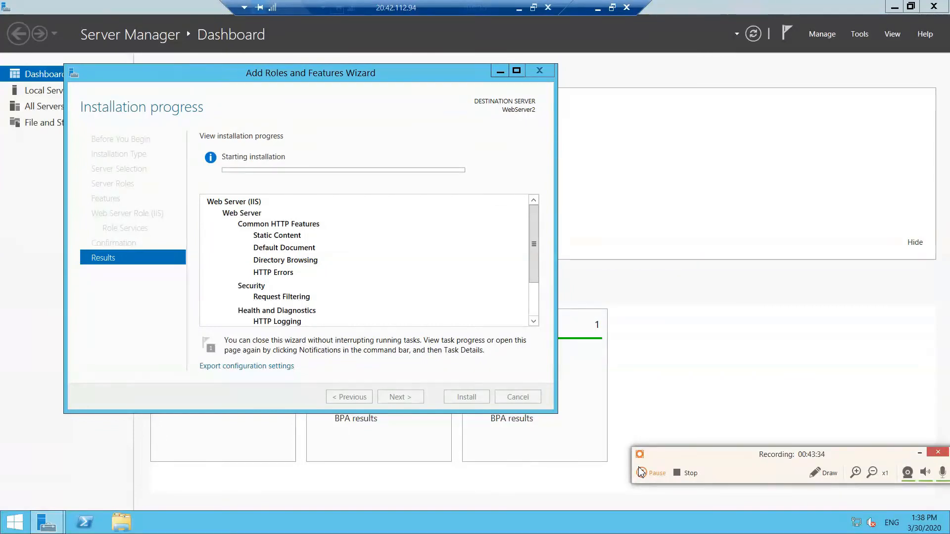
click(641, 473)
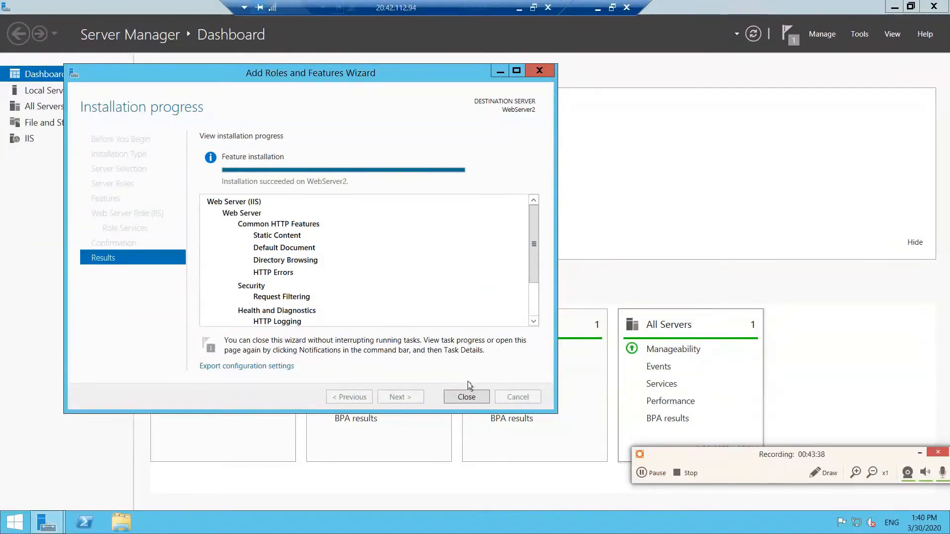
click(467, 397)
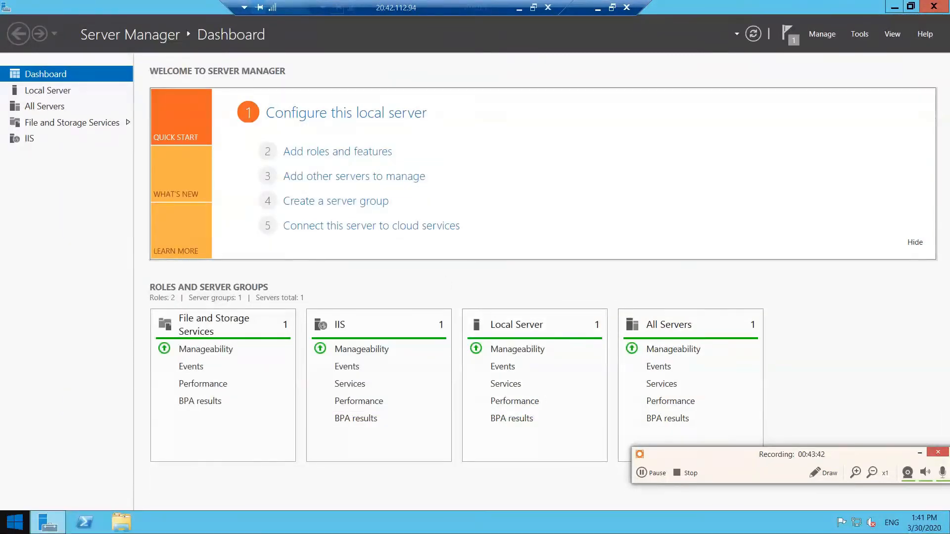
- Search for Notepad on WebServer2 and launch it
click(14, 522)
text(notepad)
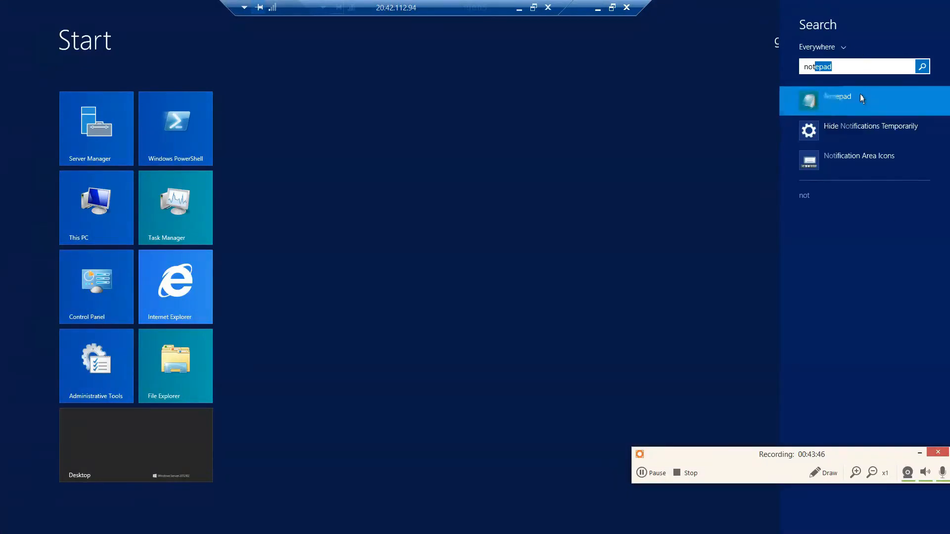
click(861, 95)
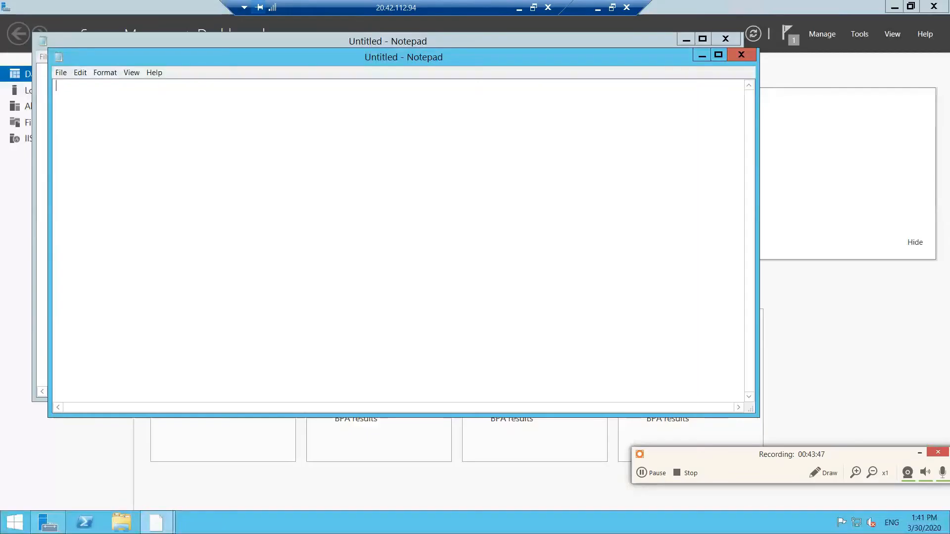
- Leave the full-screen session, check the HTML code in the Word document, and paste it into Notepad with the heading Cyberskillfarm02
click(533, 7)
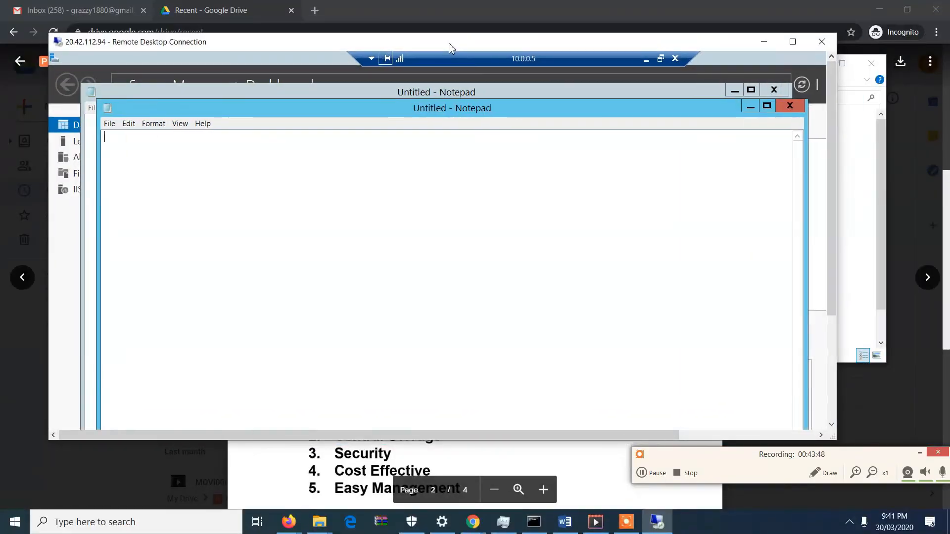
click(562, 528)
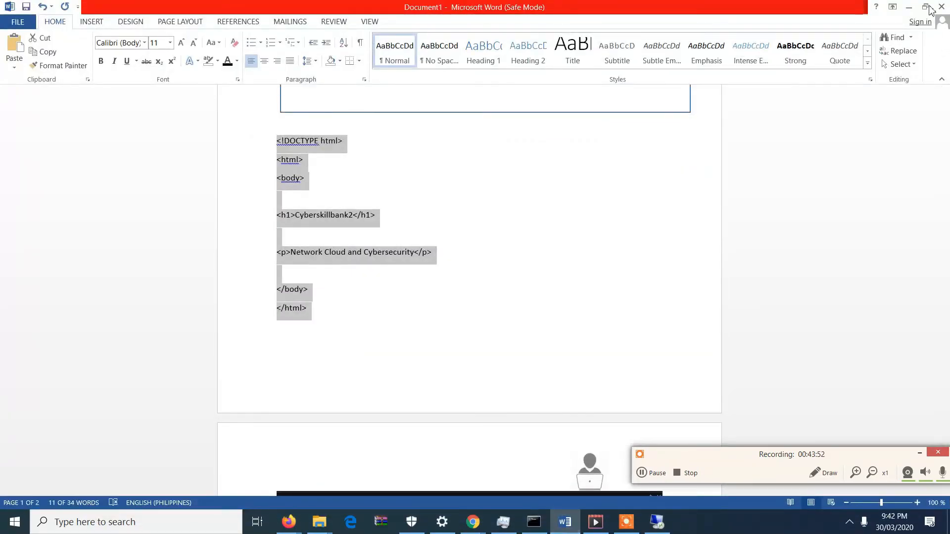
click(911, 8)
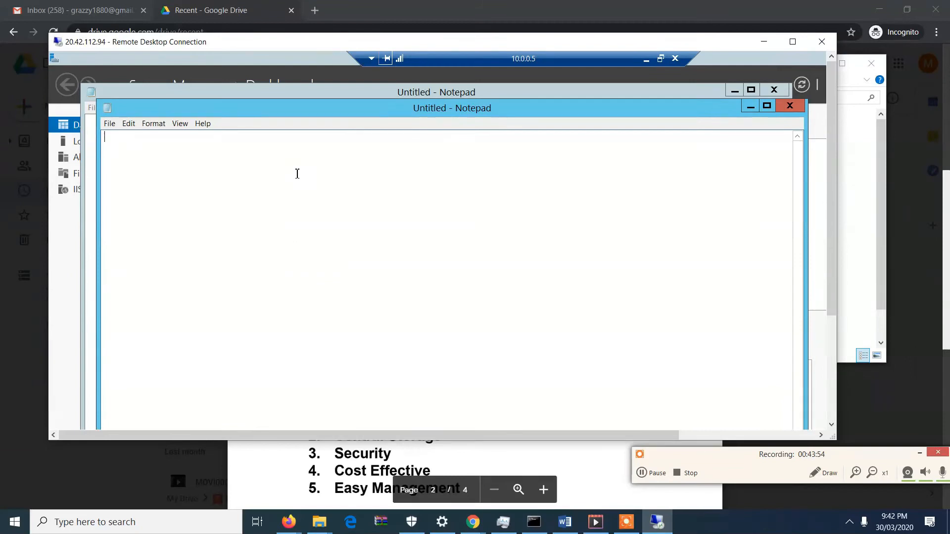
text(<!DOCTYPE html> <html> <body>  <h1>Cyberskillbank2</h1>  <p>Network Cloud and Cybersecurity</p>  </body> </html>)
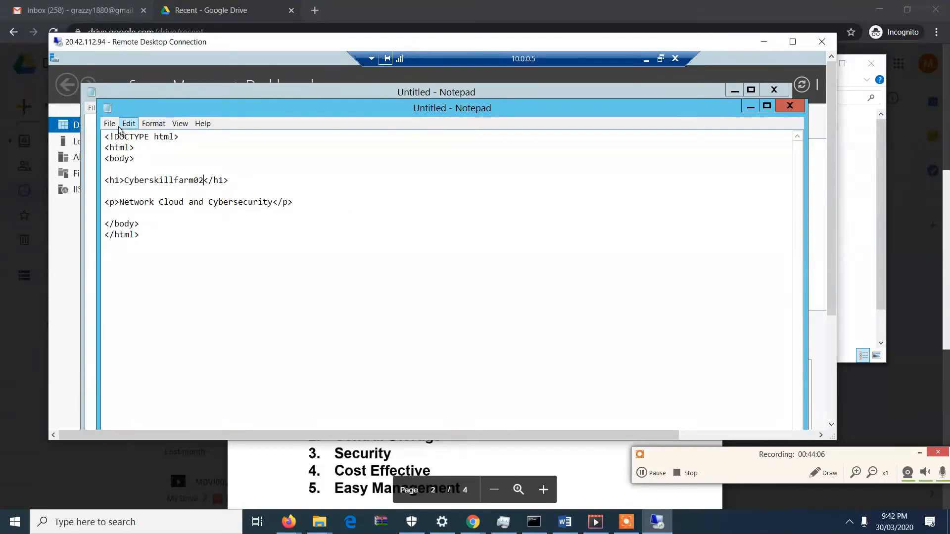
- Open the Save As dialog for the HTML page and browse to the Windows (C:) drive
click(116, 126)
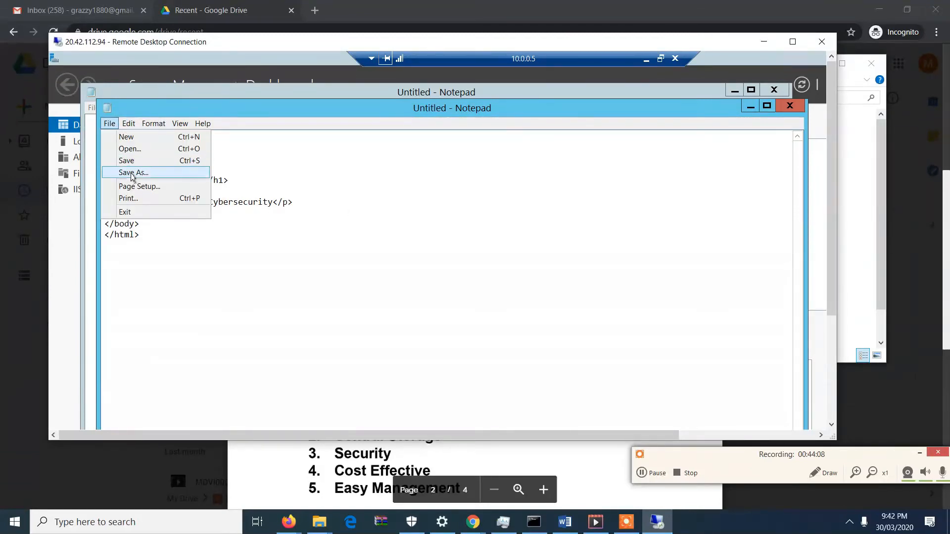
click(133, 173)
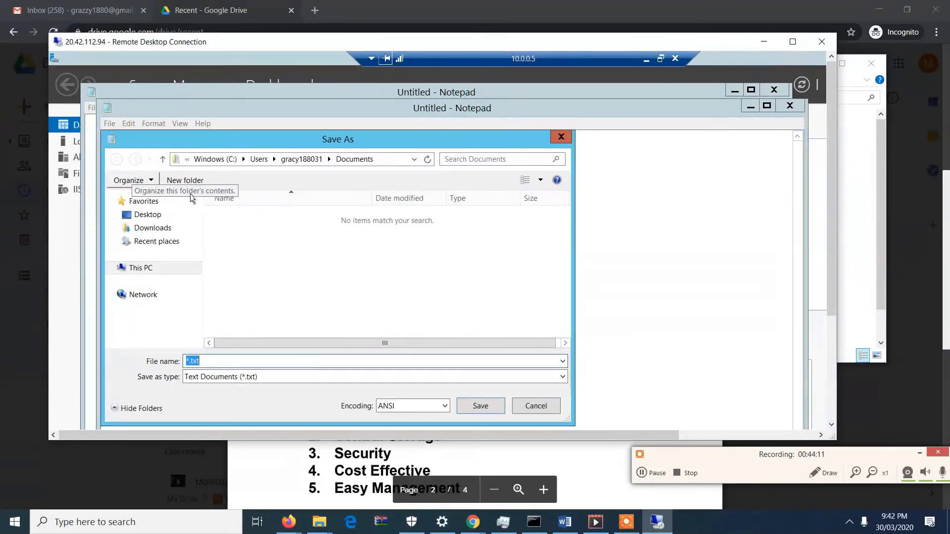
click(139, 268)
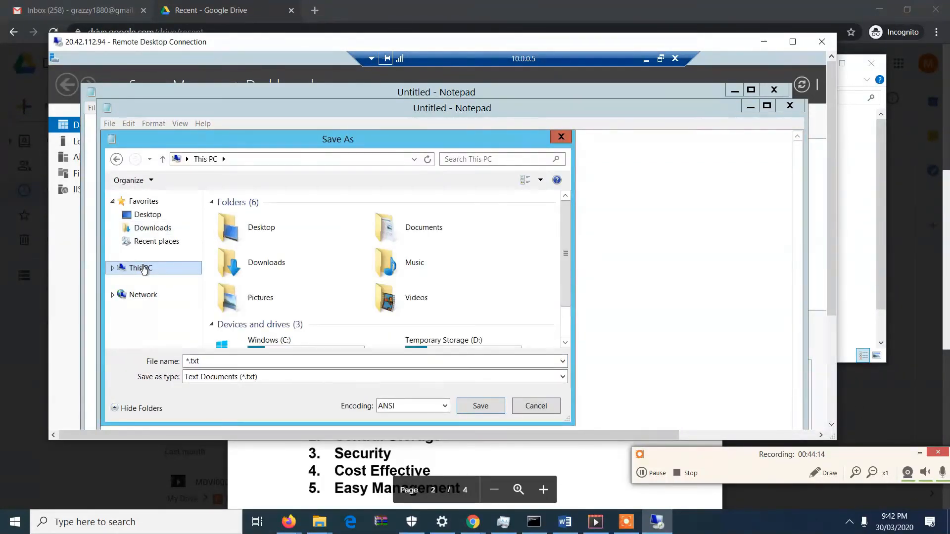
double_click(301, 339)
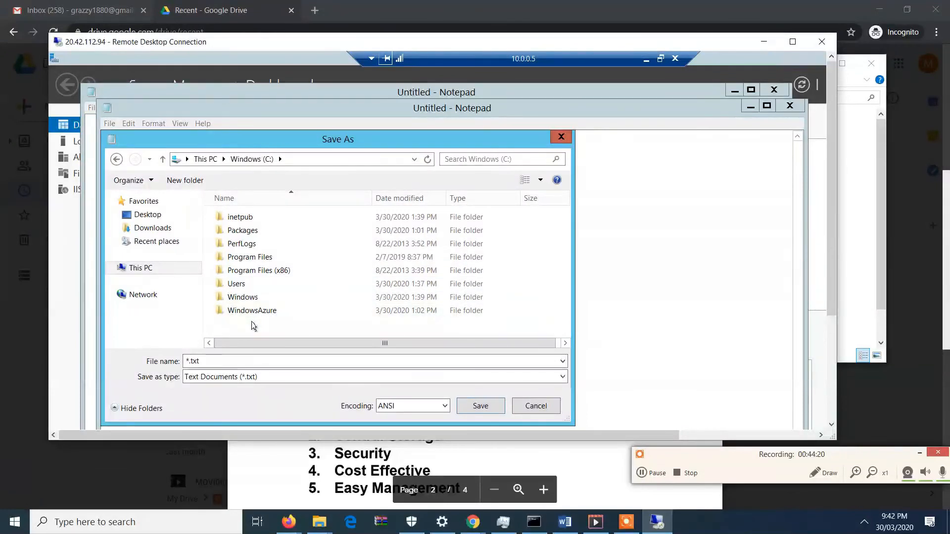
- Create a new folder named webserver02 on the Windows (C:) drive
right_click(252, 322)
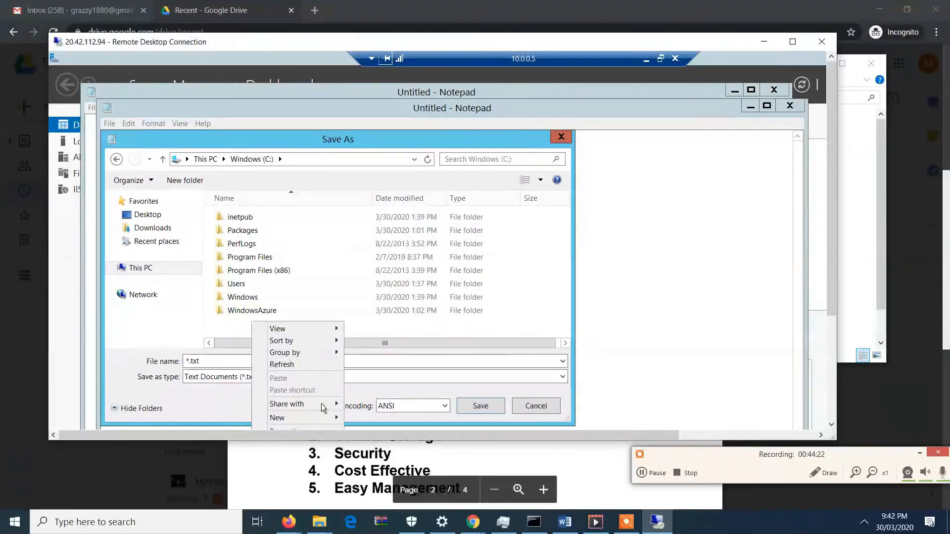
mouse_move(323, 419)
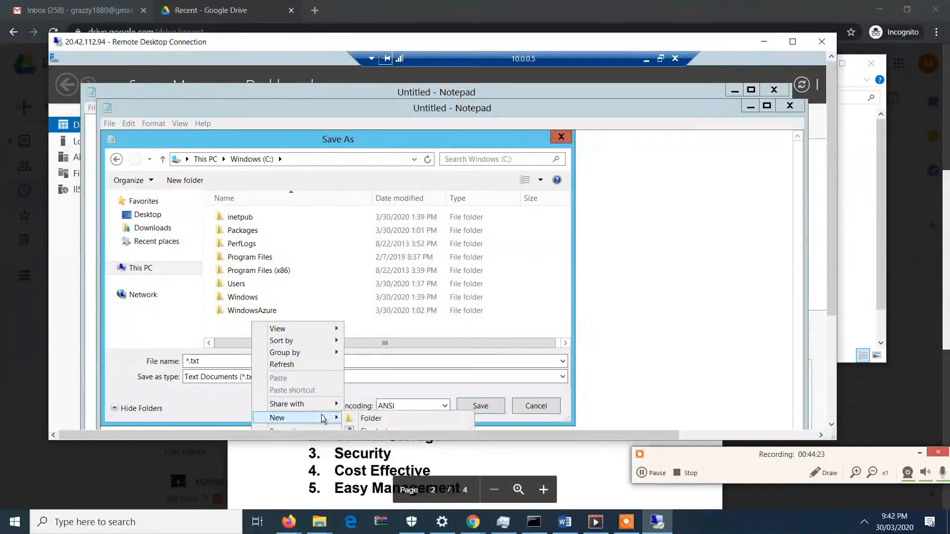
click(365, 420)
text(we)
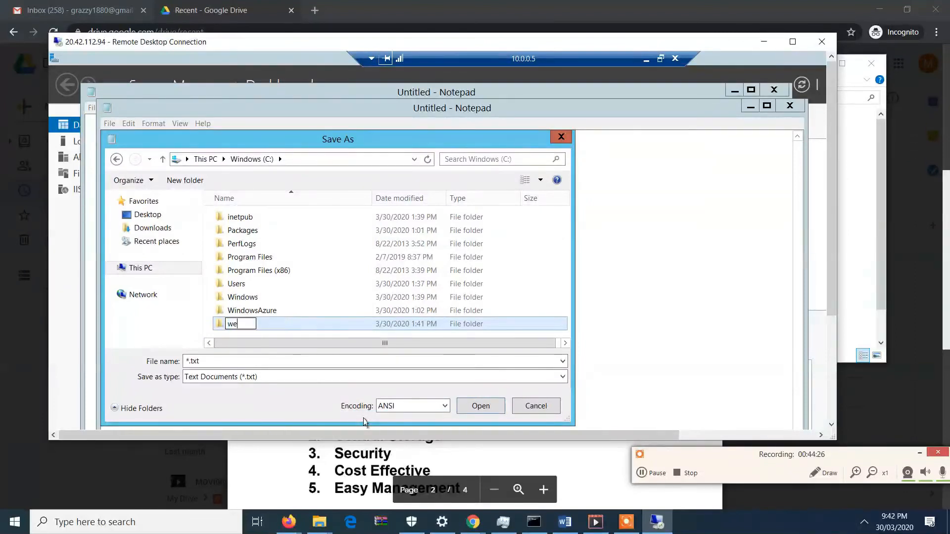
text(bserver)
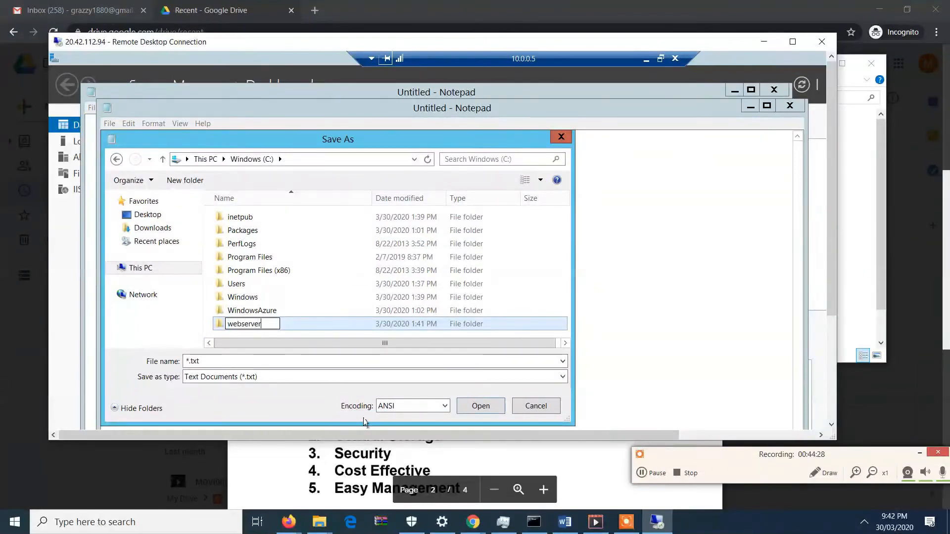
text(02)
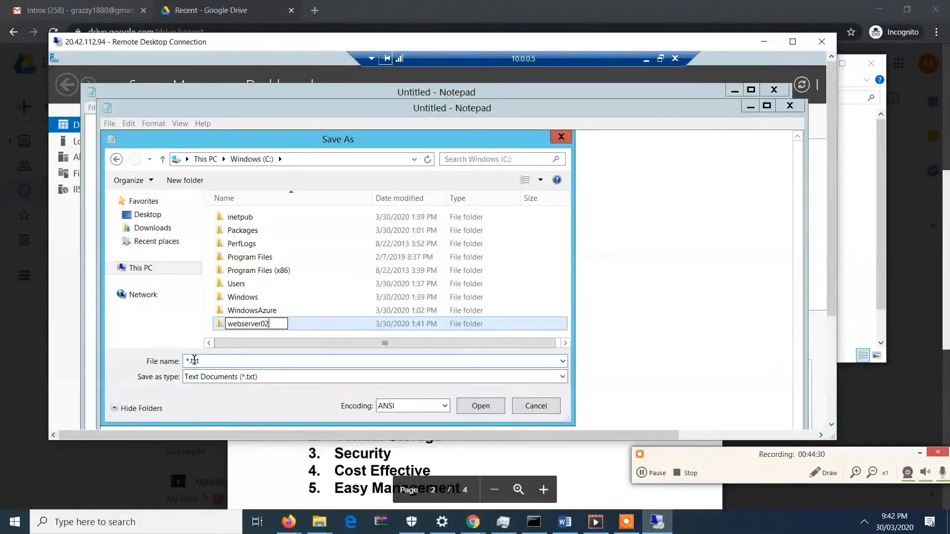
- Confirm the webserver02 folder name, save the HTML page as webserver02.html on the Windows (C:) drive, and close its Notepad window
key(Return)
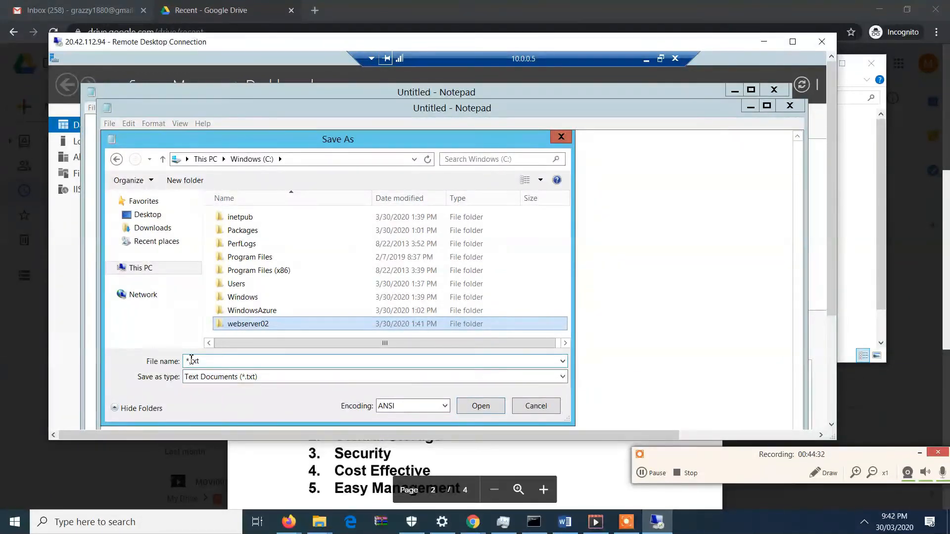
click(191, 361)
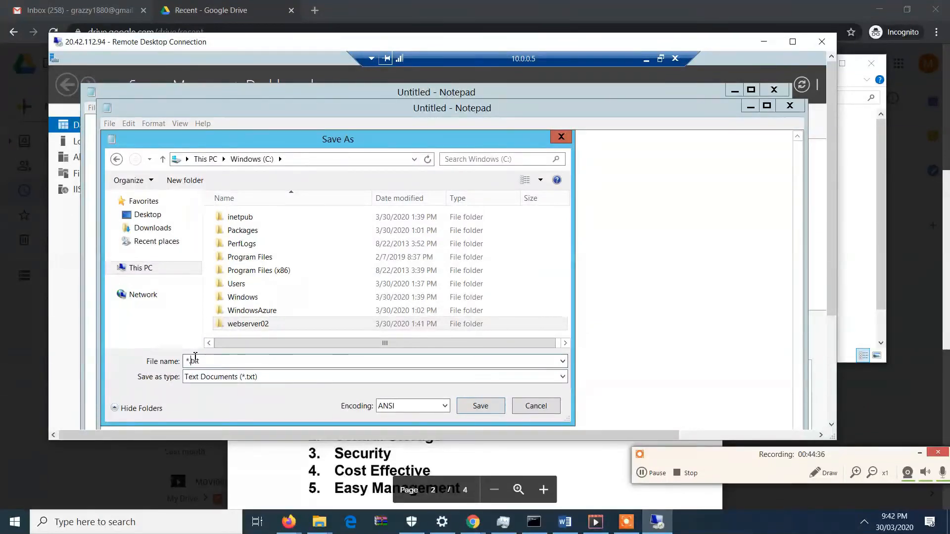
key(BackSpace)
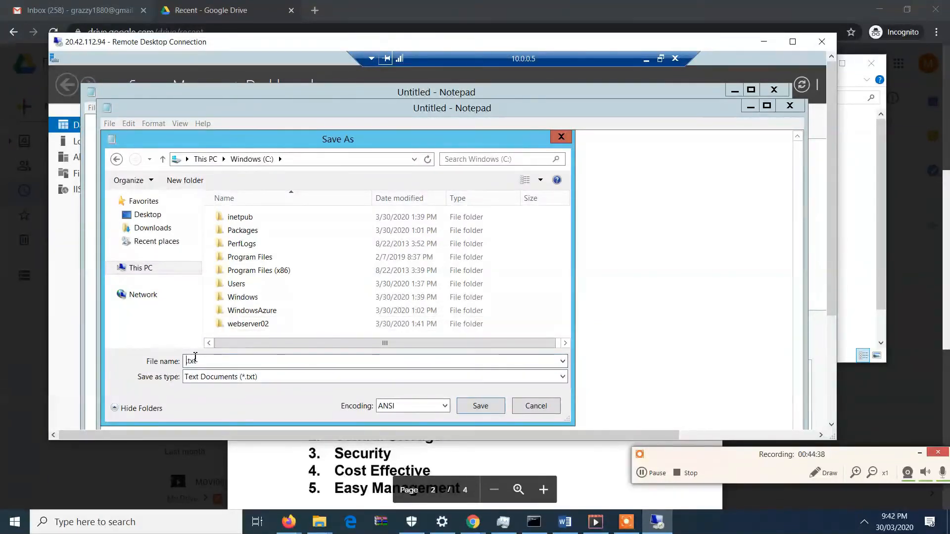
text(webserver02)
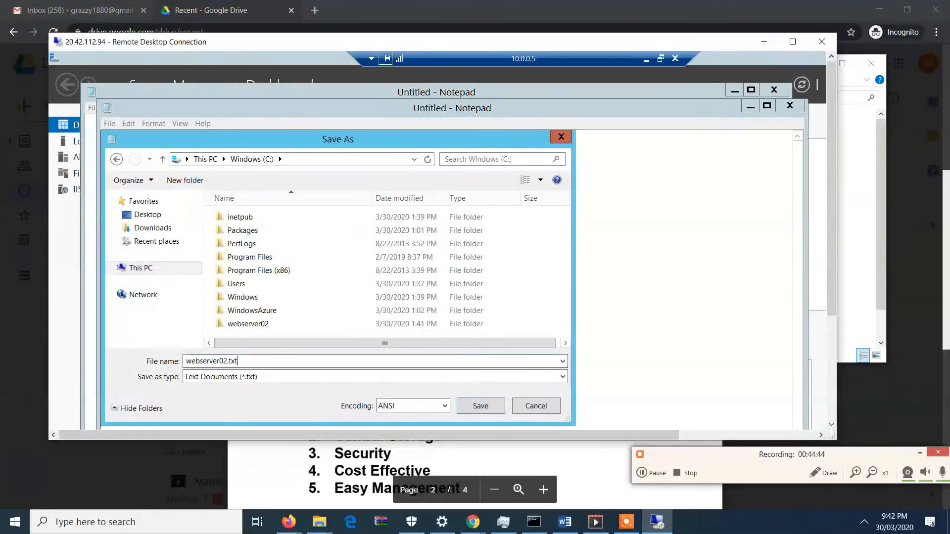
key(BackSpace)
key(BackSpace)
key(BackSpace)
text(html)
click(479, 406)
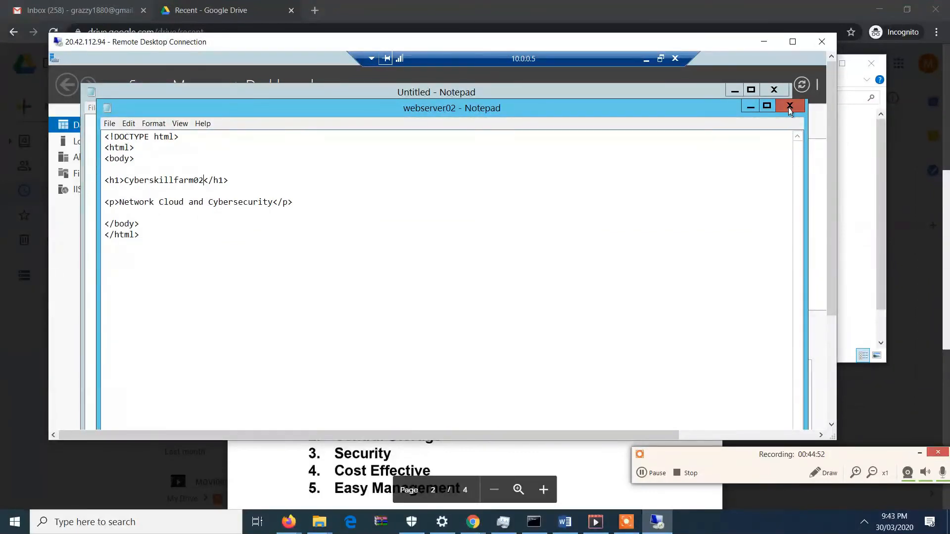
click(748, 102)
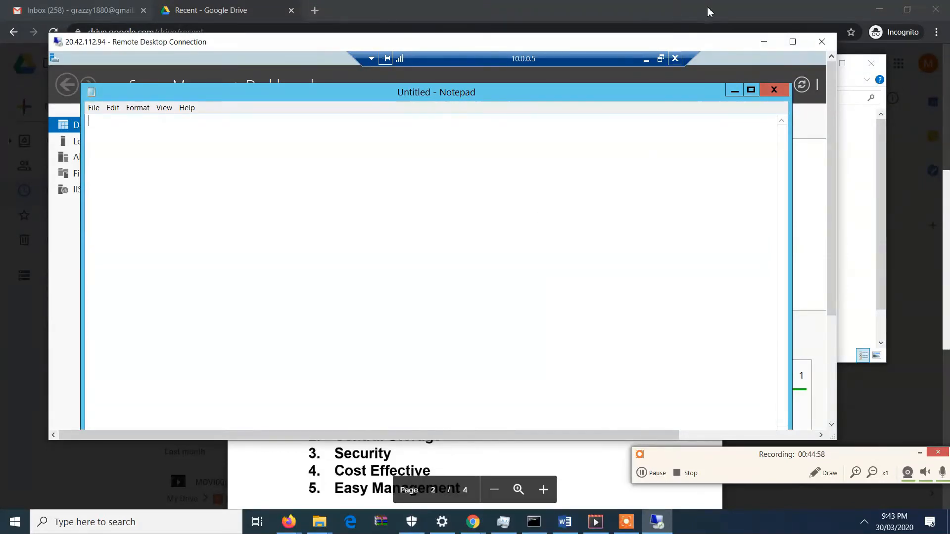
- Return the remote session to full screen, search WebServer2 for iis, and launch Internet Information Services (IIS) Manager
click(792, 41)
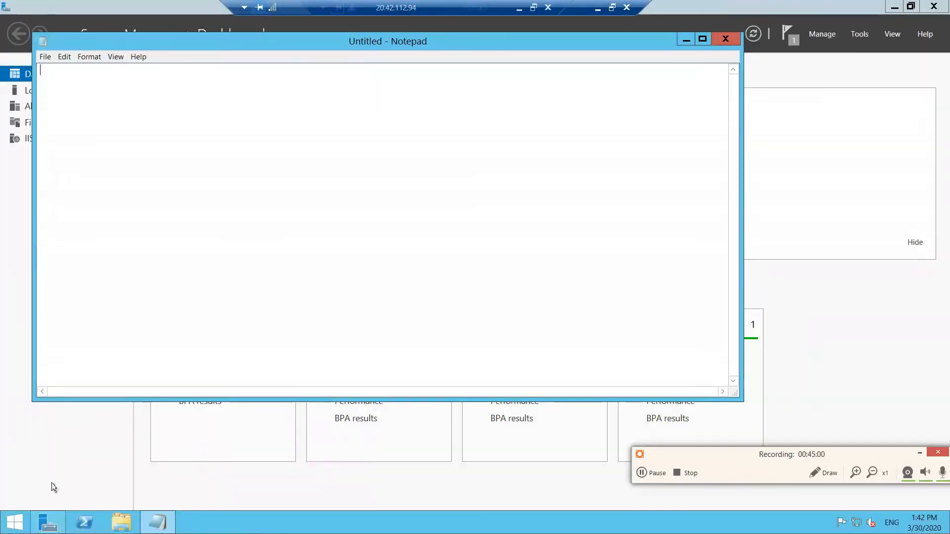
click(15, 523)
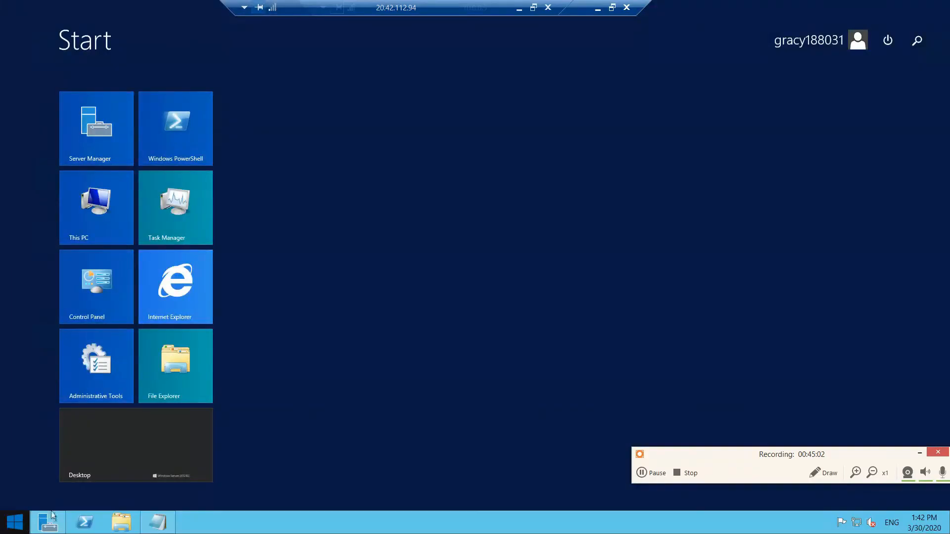
click(918, 42)
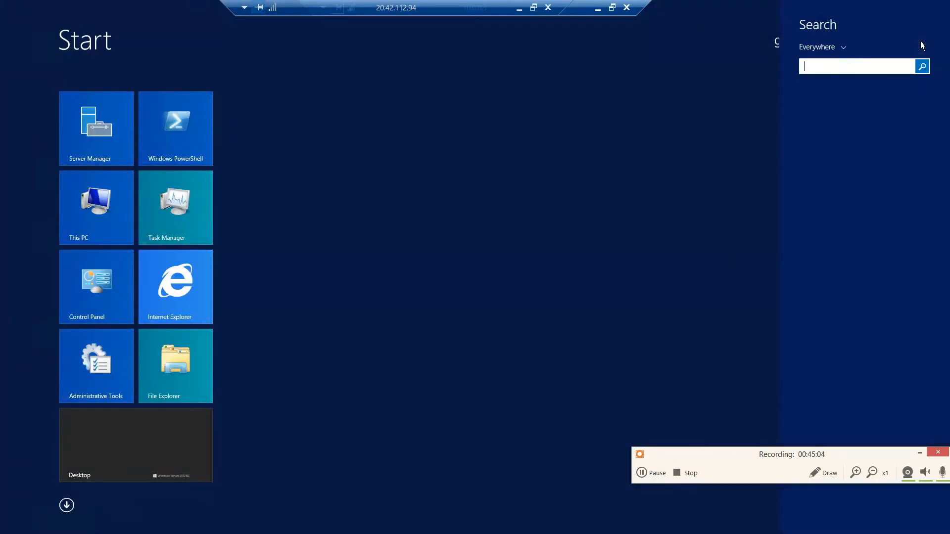
text(iis) Manager)
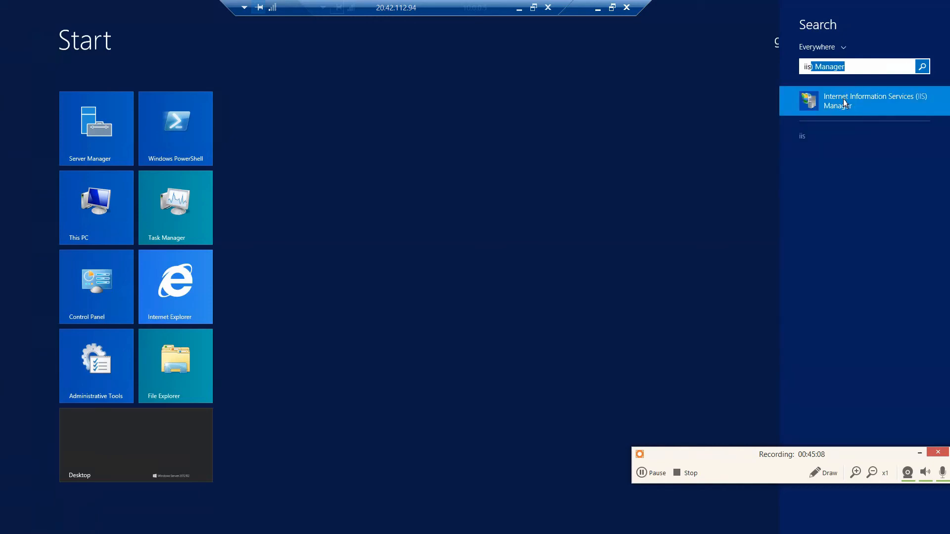
click(845, 102)
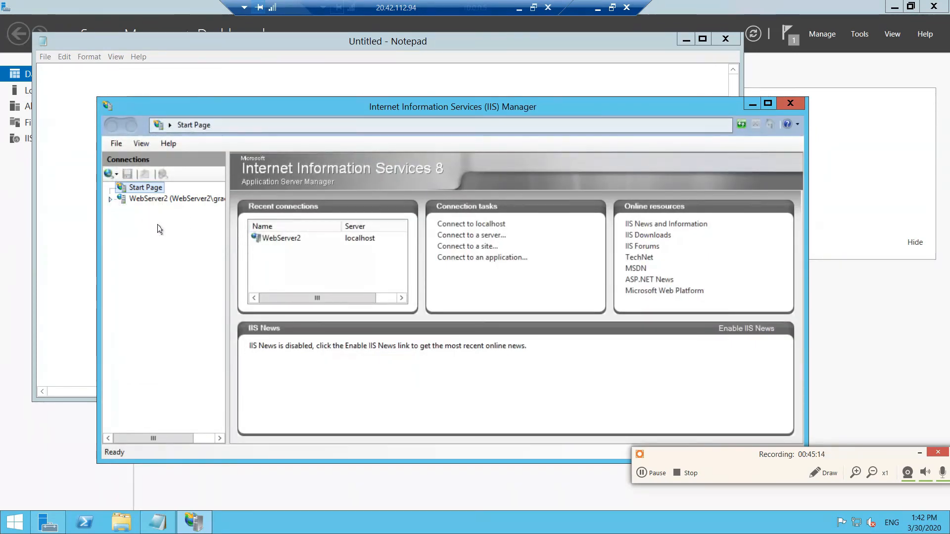
- Expand the WebServer2 node, dismiss the Web Platform prompt, and show the server's Sites list
click(111, 199)
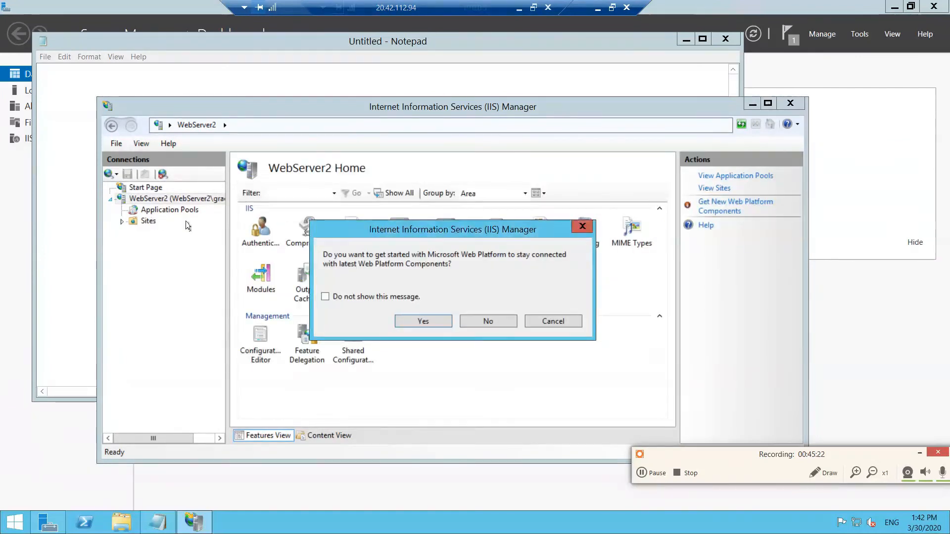
click(583, 226)
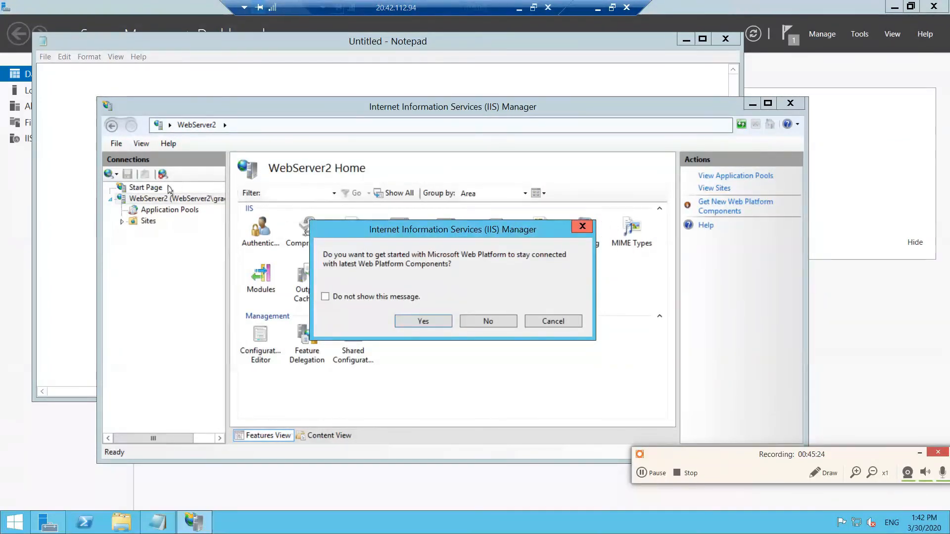
click(149, 221)
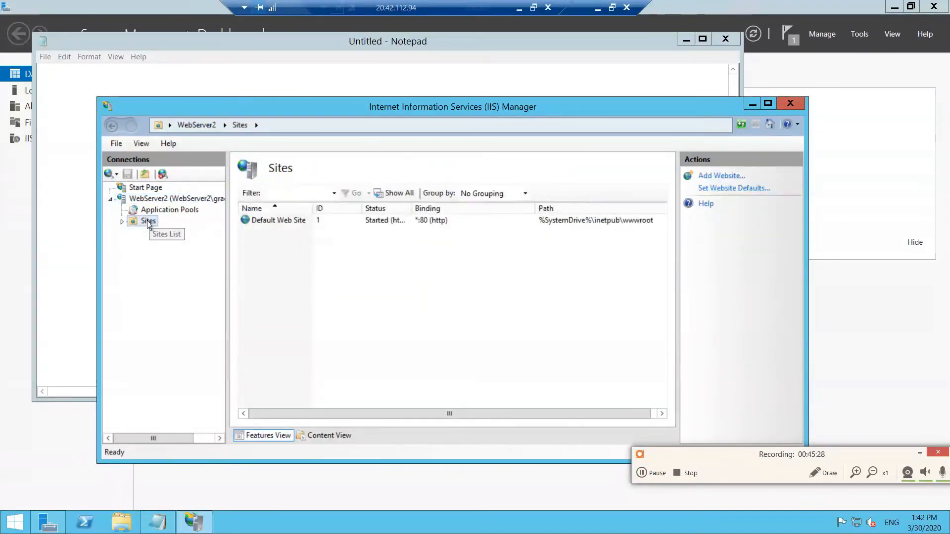
right_click(149, 225)
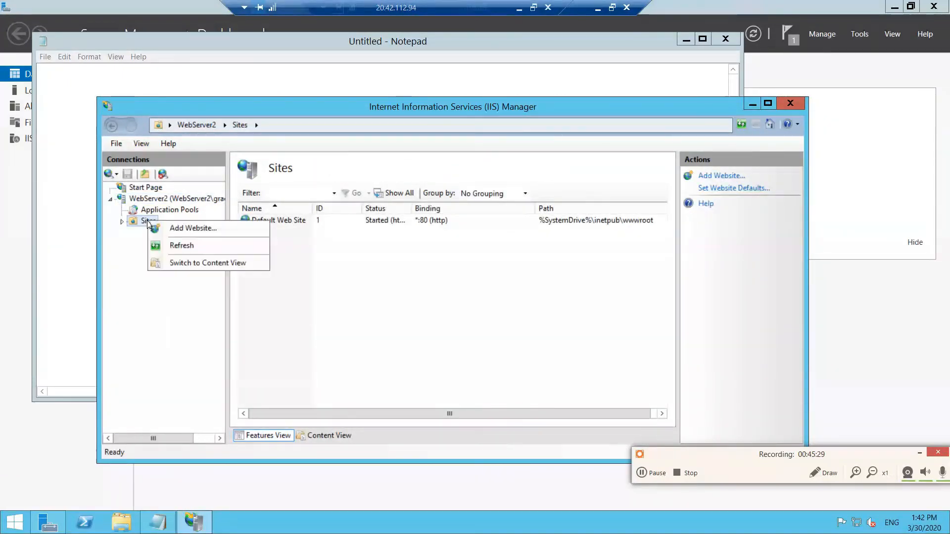
click(291, 223)
click(292, 221)
click(292, 222)
right_click(291, 221)
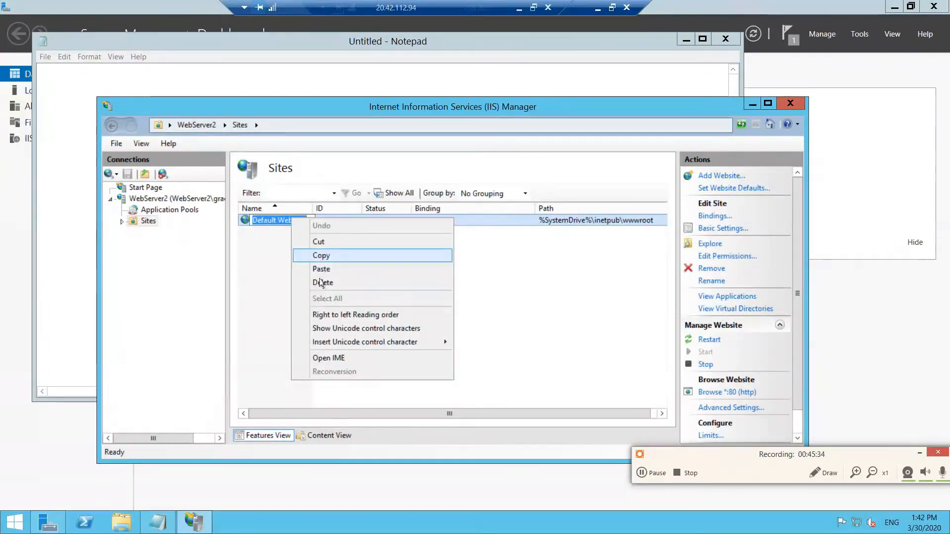
click(323, 282)
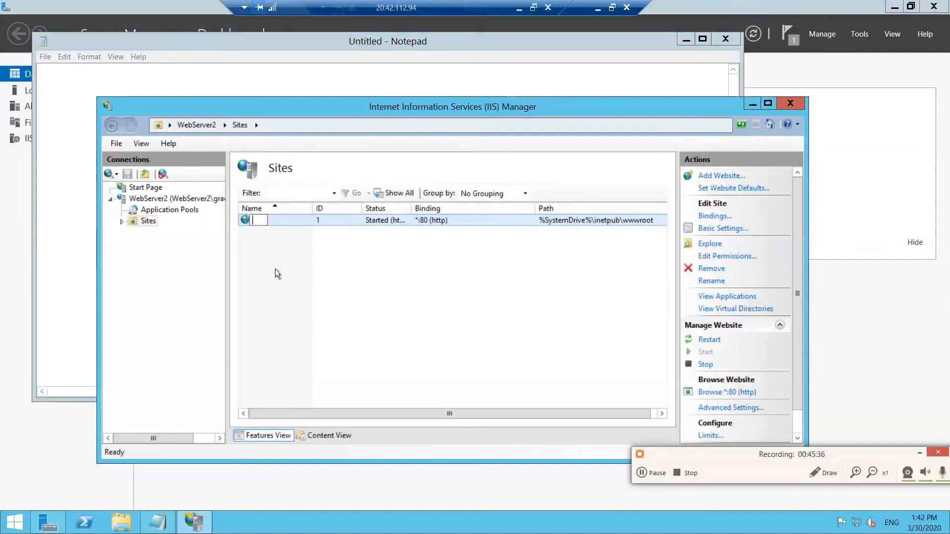
key(Escape)
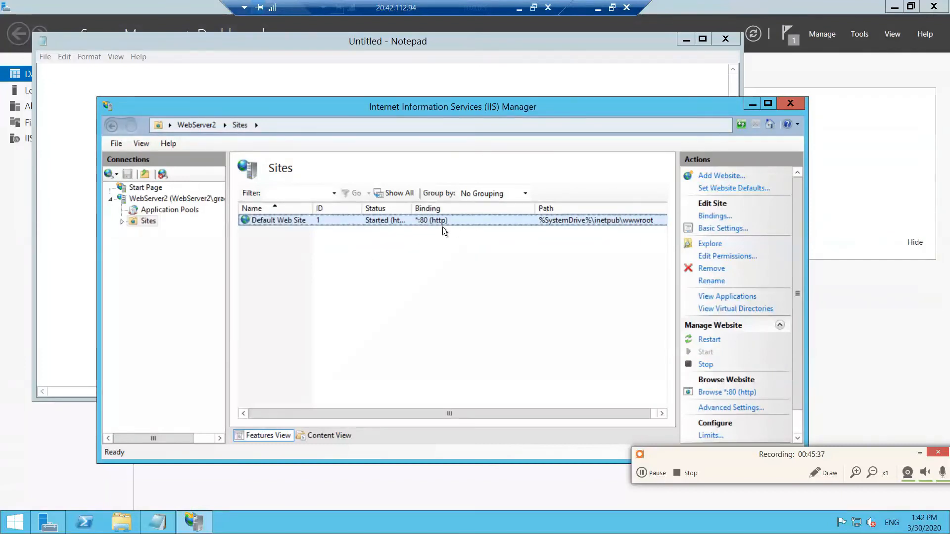
- Remove the Default Web Site from WebServer2's sites and confirm the removal
right_click(352, 220)
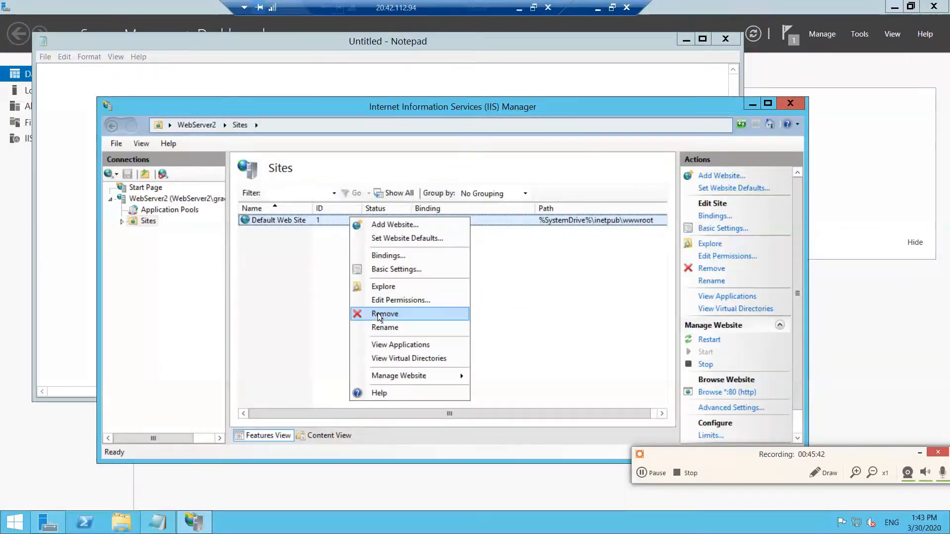
key(Escape)
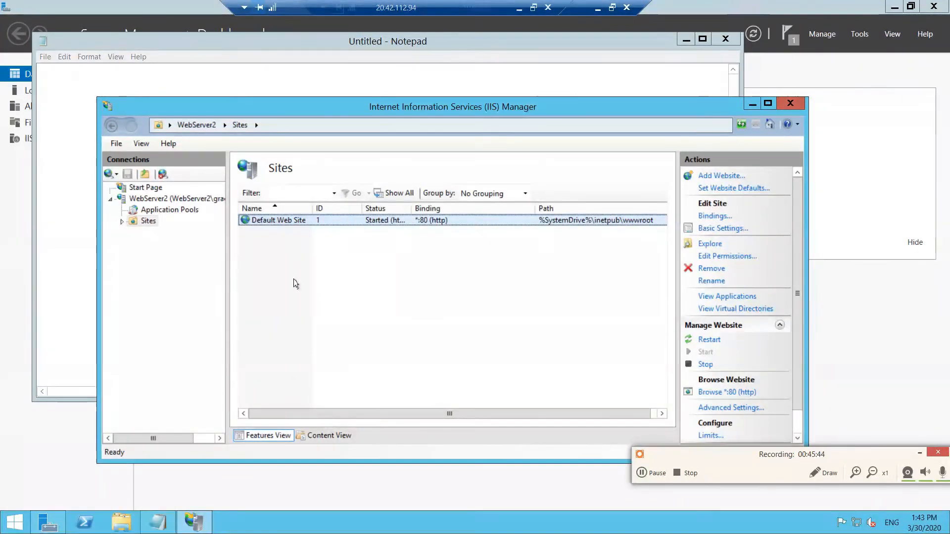
key(Delete)
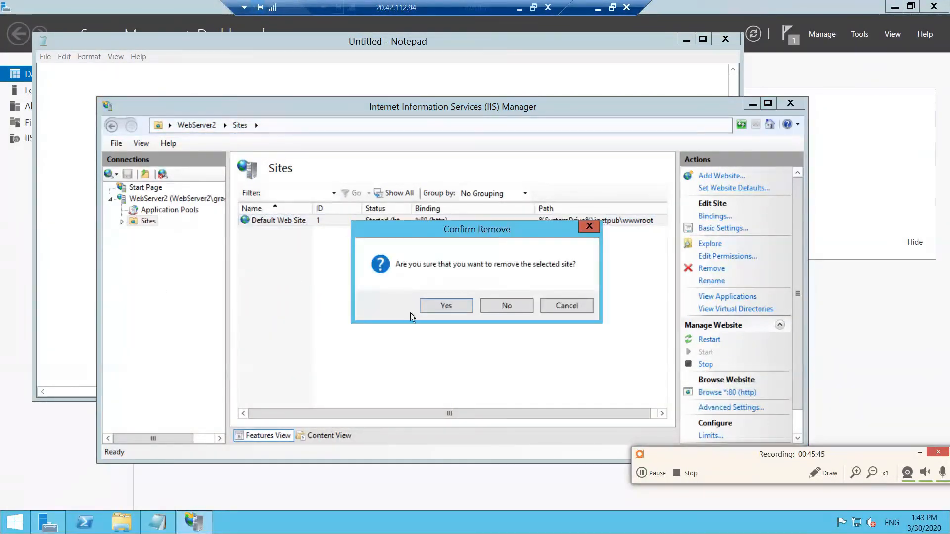
click(446, 305)
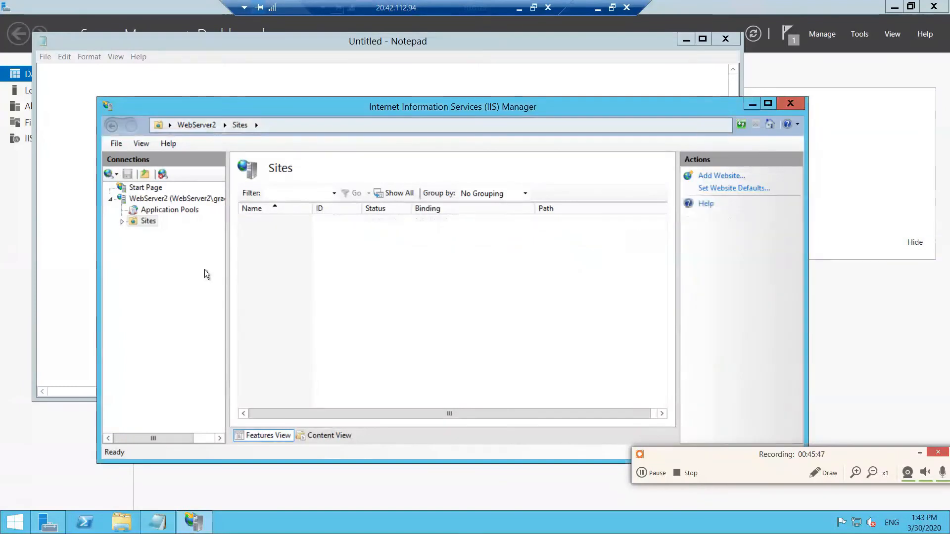
- Add a website named webserver02 with the physical path C:\webserver02, keeping the http binding on port 80
right_click(143, 224)
click(154, 231)
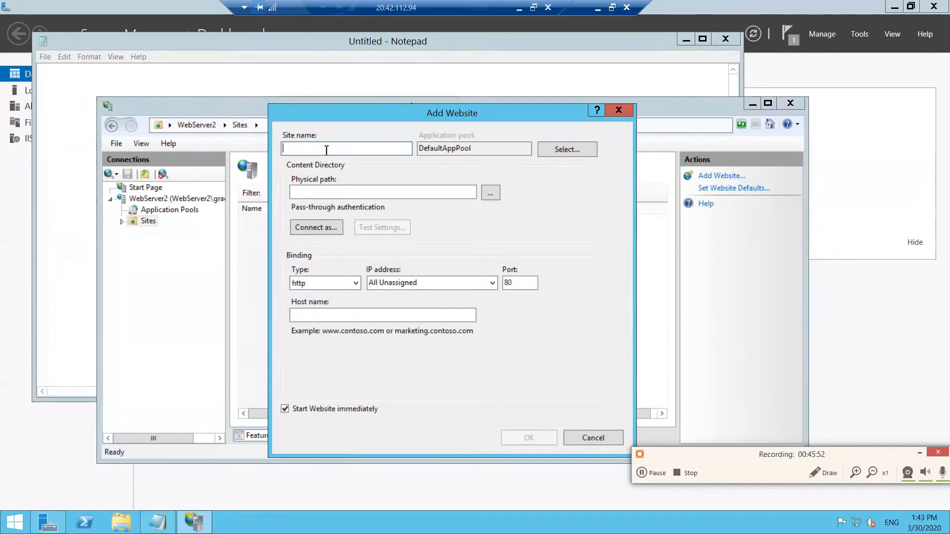
text(webser)
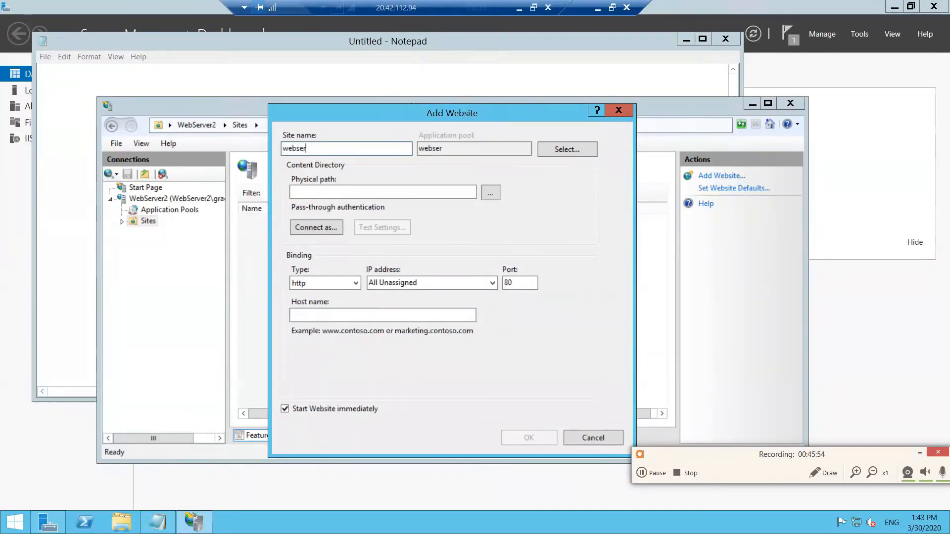
text(ver02)
click(491, 193)
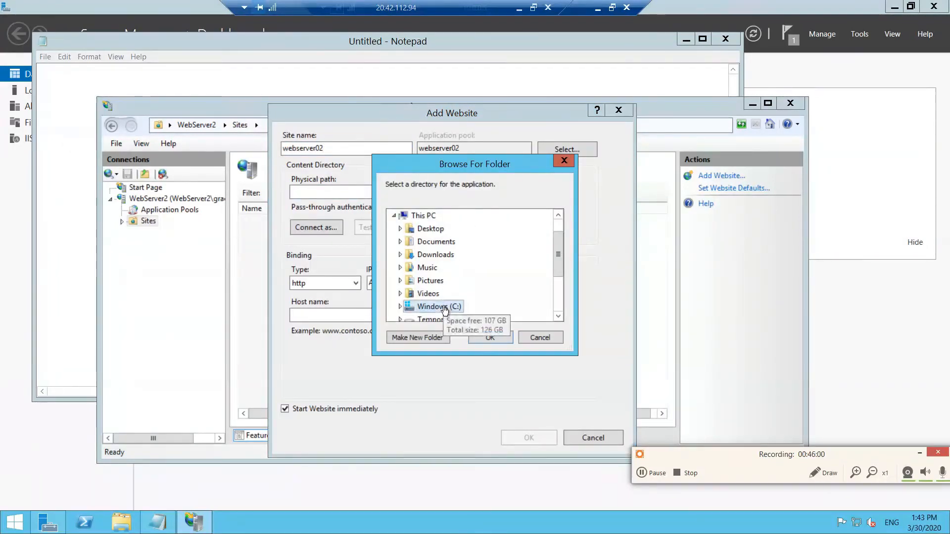
double_click(444, 307)
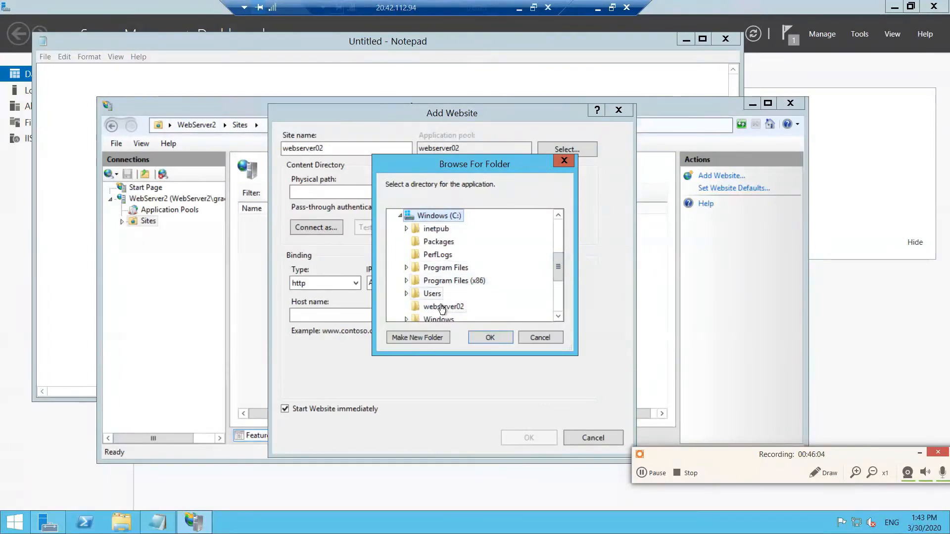
click(442, 308)
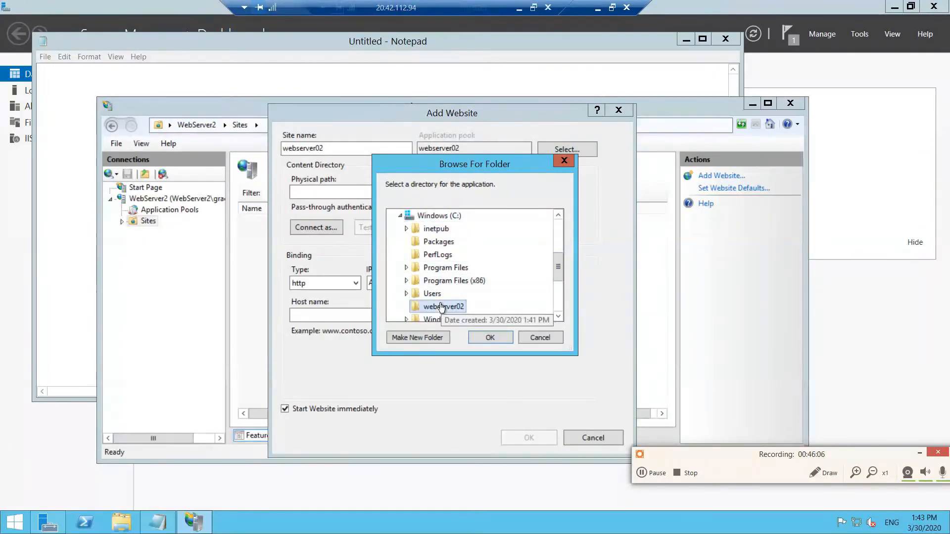
click(490, 338)
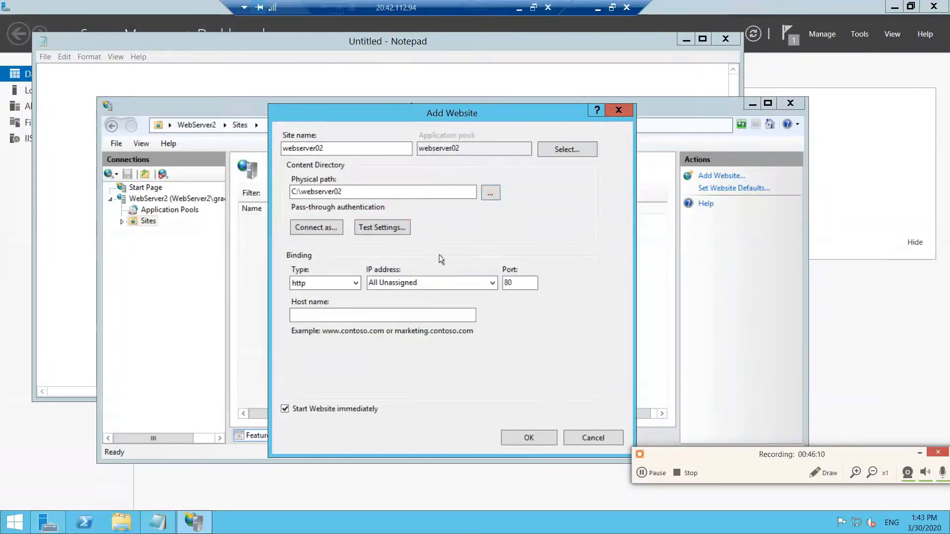
click(514, 439)
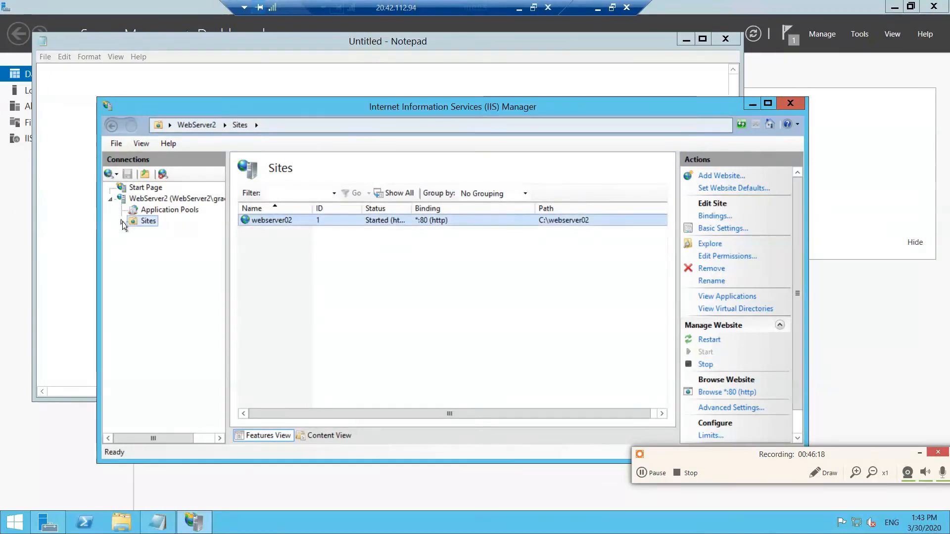
- Open the webserver02 site's Default Document settings and add webserver02.html as a default document
click(122, 222)
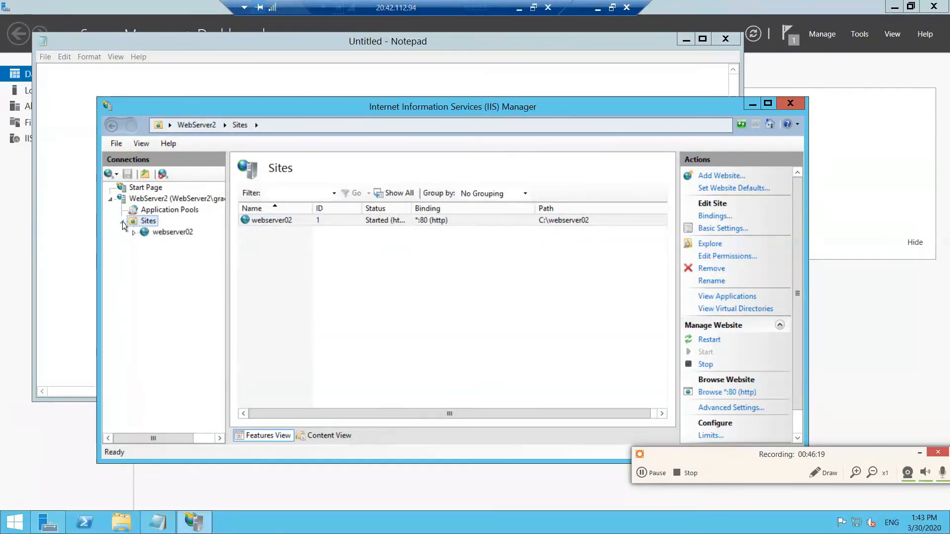
click(156, 234)
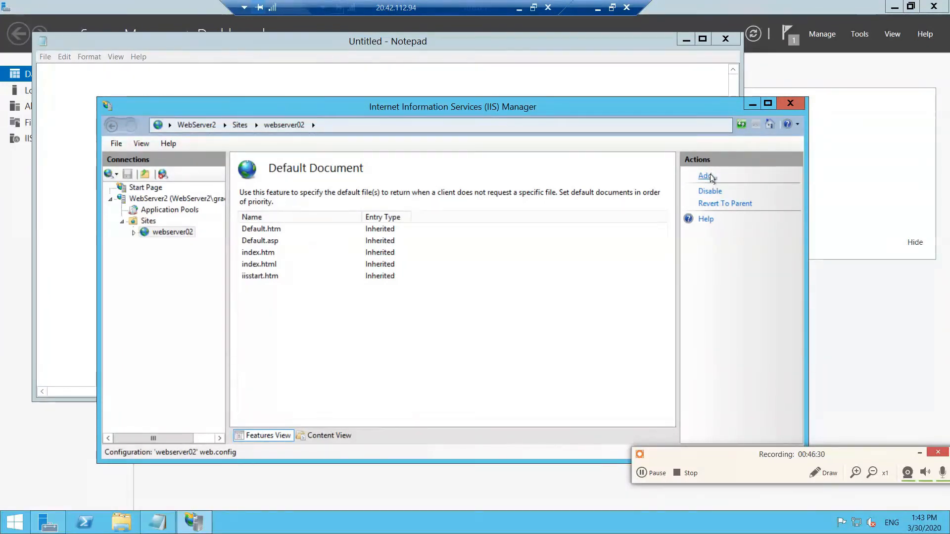
click(706, 177)
text(webserver02.)
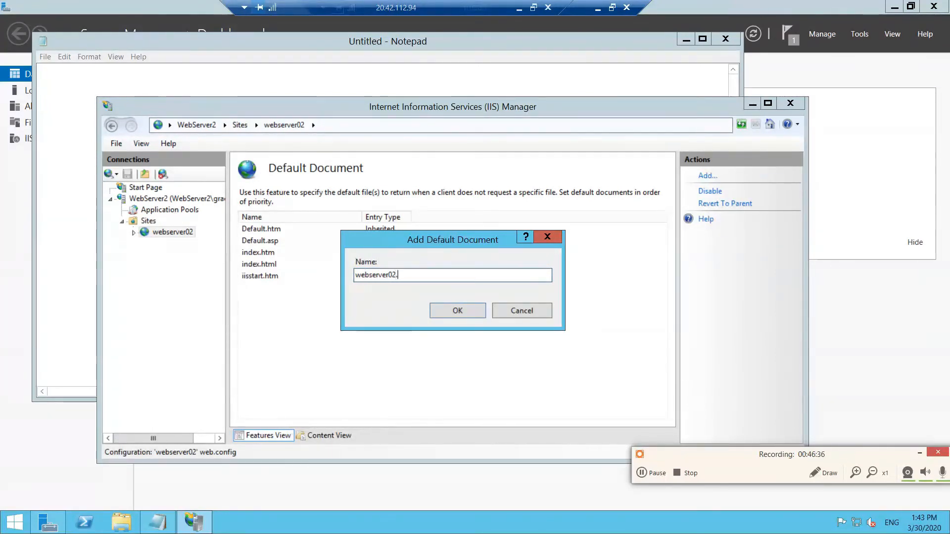
text(html)
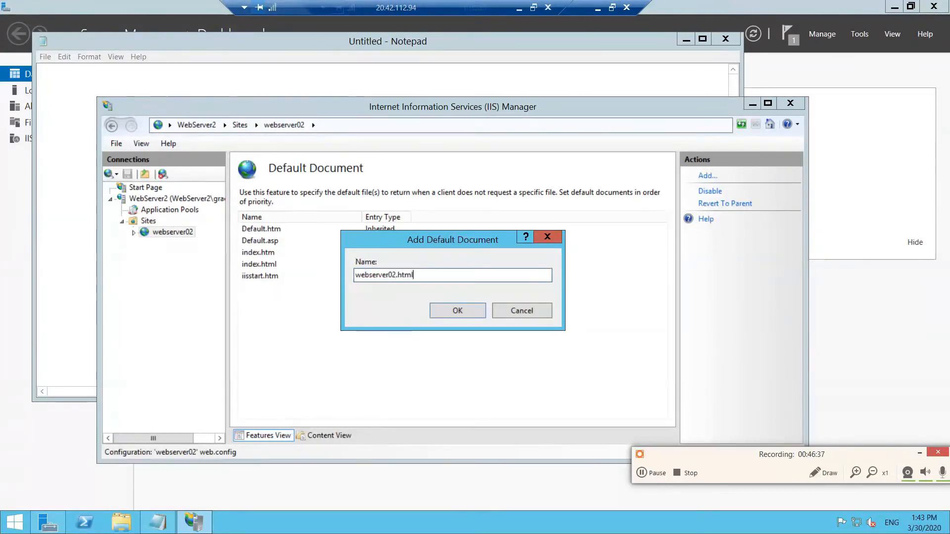
click(455, 311)
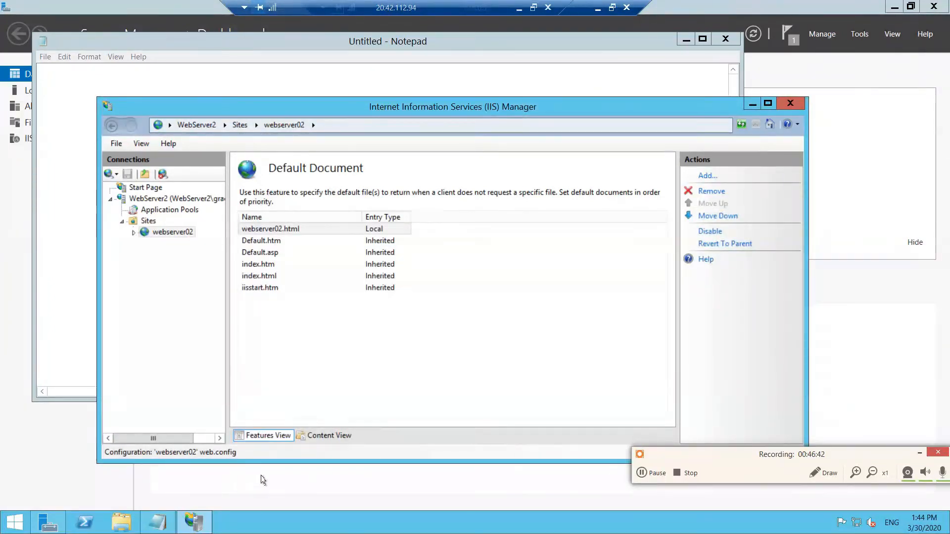
- Browse to the webserver02 folder on the Windows (C:) drive in File Explorer to check its contents
click(121, 525)
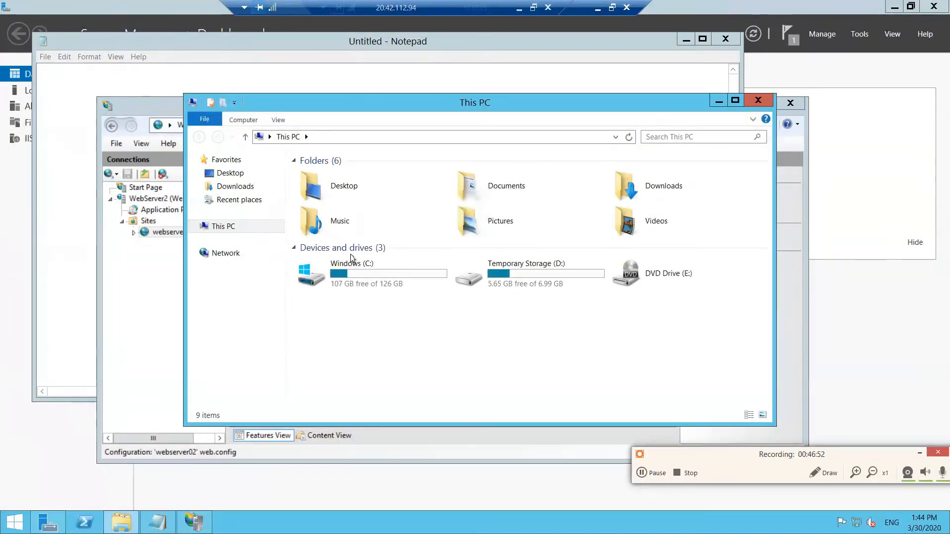
double_click(352, 277)
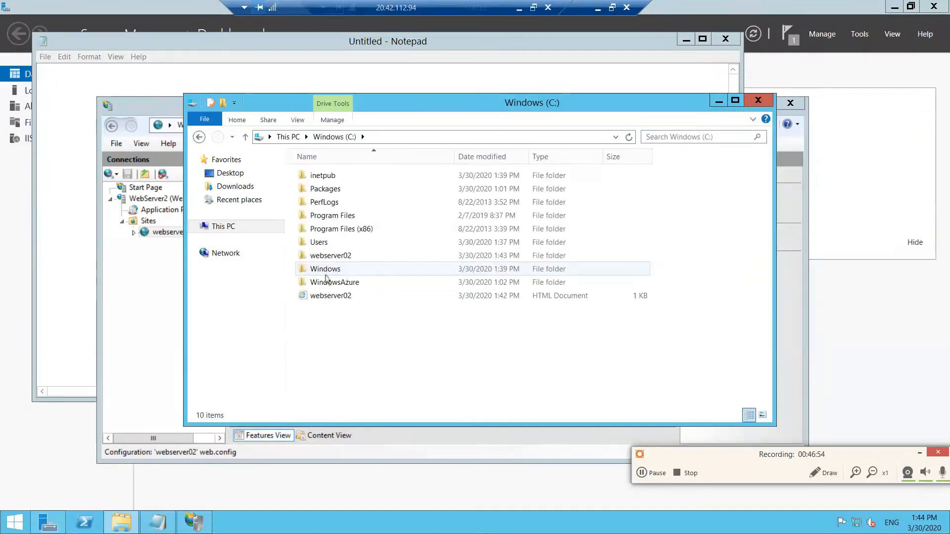
double_click(331, 255)
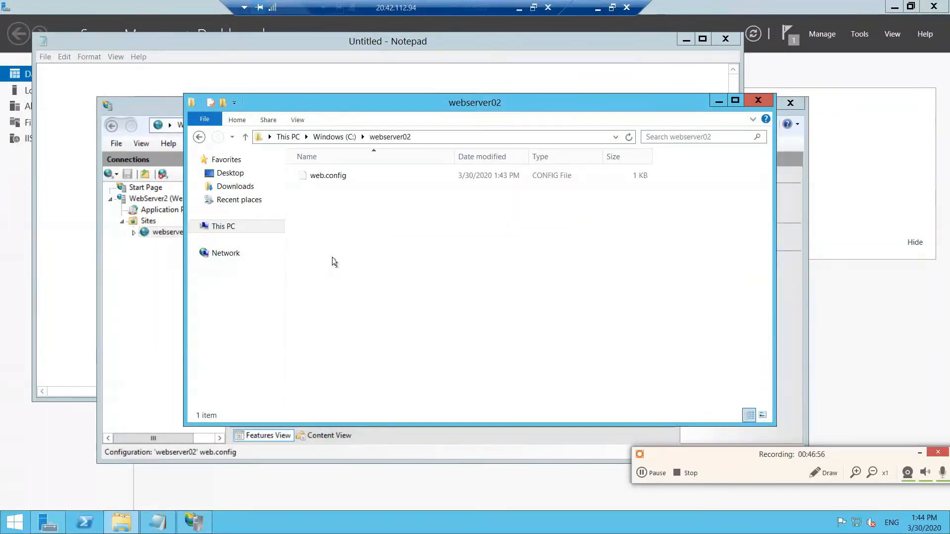